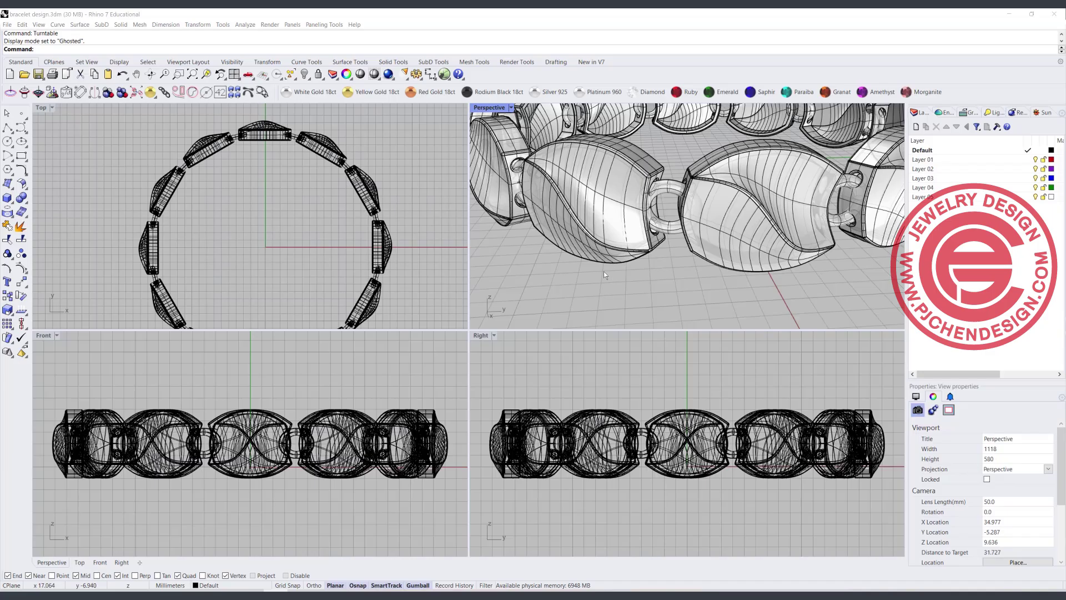
- Maximize the Perspective view and inspect the bracelet in Rendered display mode from several angles
{"action": "left_click", "coordinate": [478, 106]}
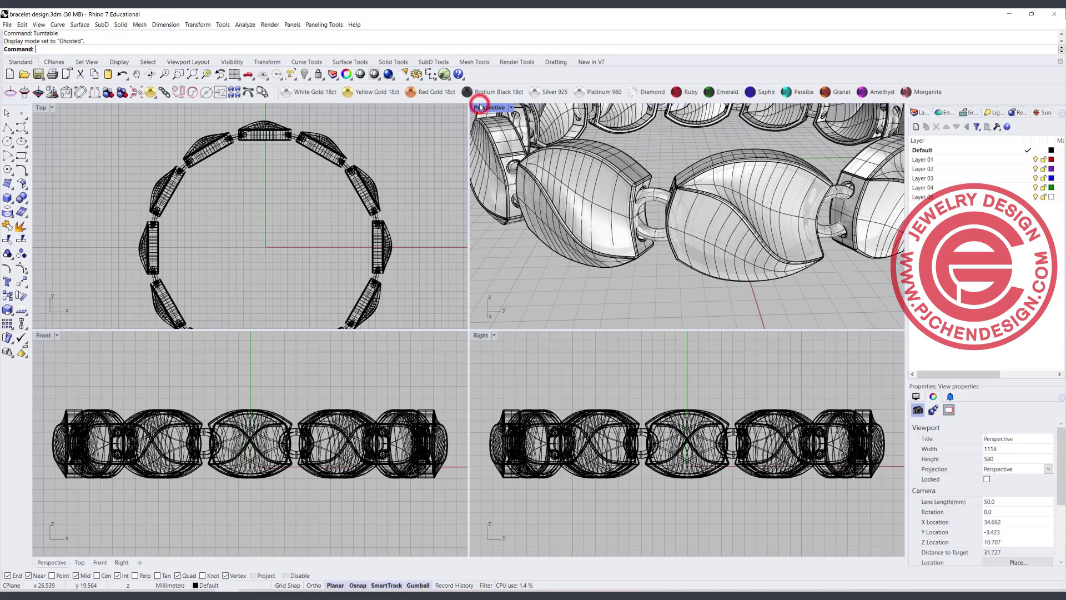
{"action": "double_click", "coordinate": [478, 107]}
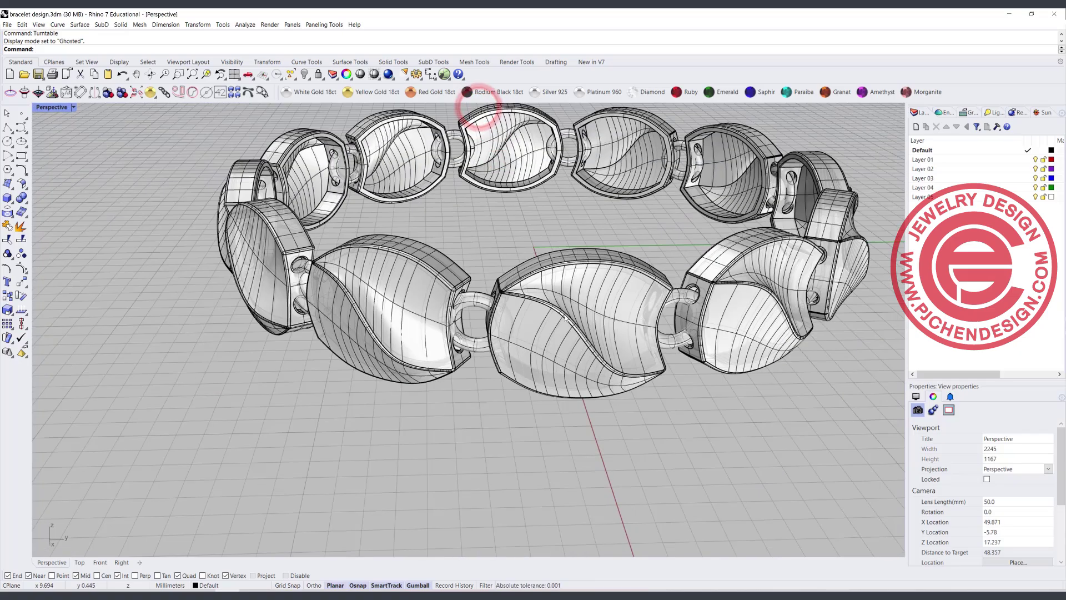
{"action": "right_click_drag", "start_coordinate": [477, 290], "coordinate": [384, 232]}
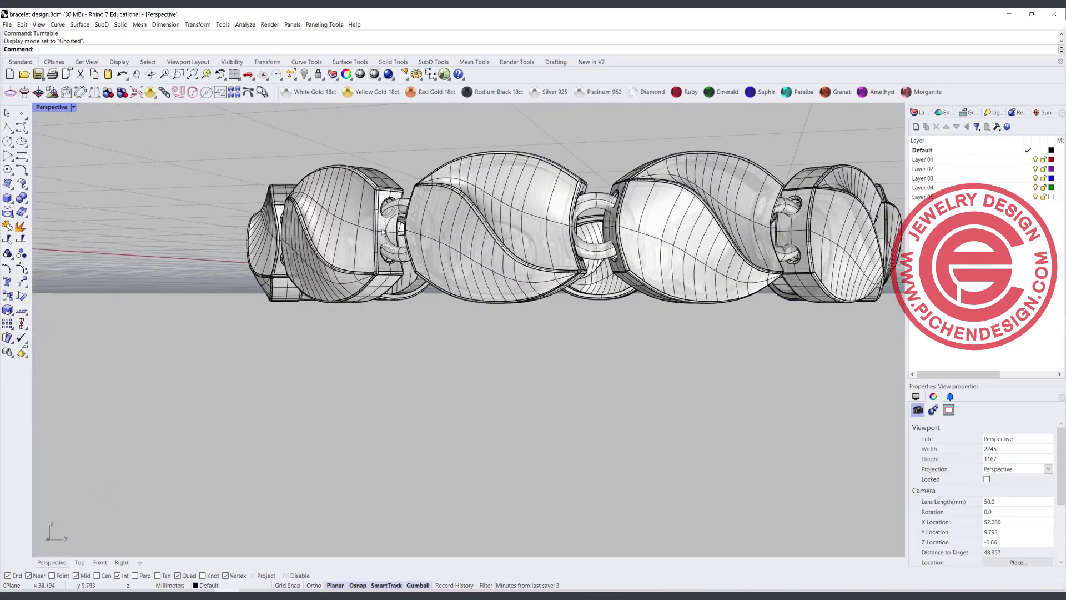
{"action": "left_click", "coordinate": [74, 107]}
{"action": "left_click", "coordinate": [63, 166]}
{"action": "right_click_drag", "start_coordinate": [482, 283], "coordinate": [364, 351]}
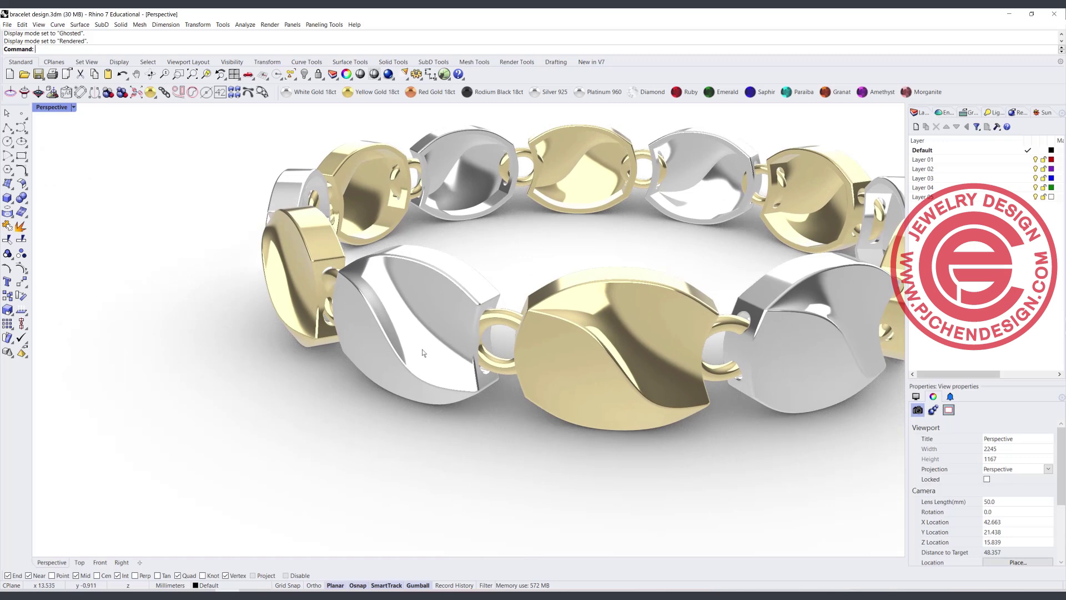
- Return to the four-view layout and hide all the bracelet parts
{"action": "double_click", "coordinate": [50, 109]}
{"action": "scroll", "coordinate": [222, 200], "scroll_direction": "down", "scroll_amount": 4}
{"action": "left_click_drag", "start_coordinate": [160, 150], "coordinate": [411, 308]}
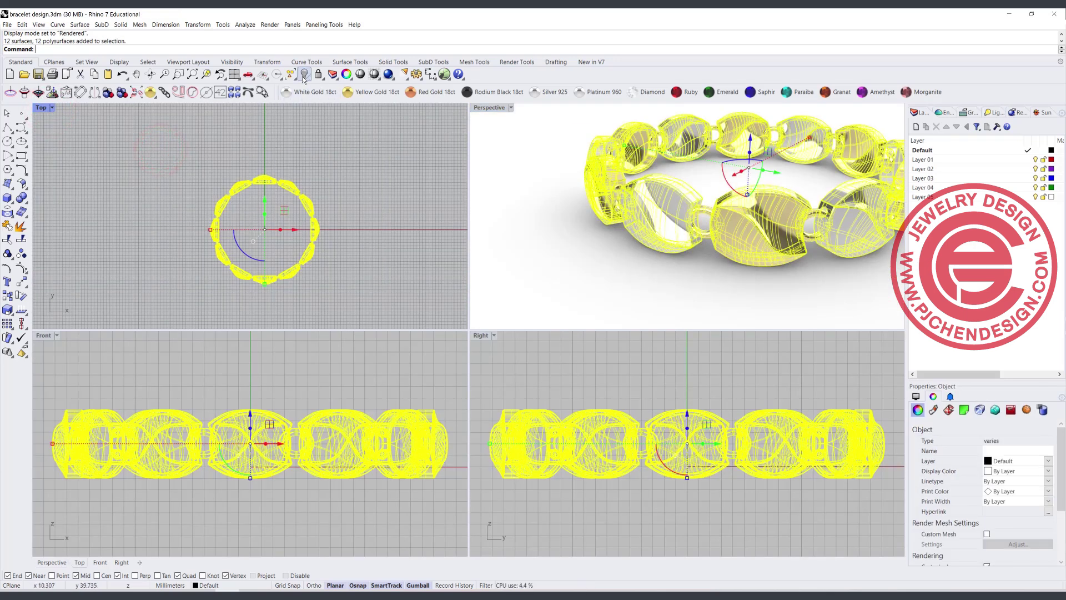
{"action": "left_click", "coordinate": [304, 74]}
{"action": "scroll", "coordinate": [269, 232], "scroll_direction": "up", "scroll_amount": 4}
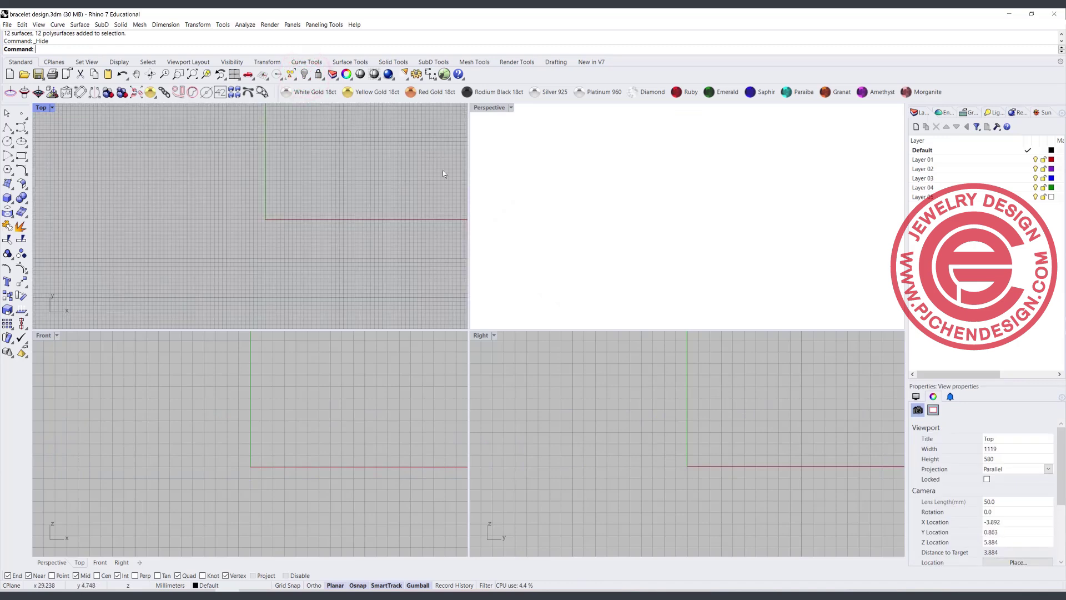
- Set the Perspective view's display mode to Ghosted
{"action": "left_click", "coordinate": [508, 108]}
{"action": "left_click", "coordinate": [497, 177]}
{"action": "scroll", "coordinate": [258, 219], "scroll_direction": "up", "scroll_amount": 2}
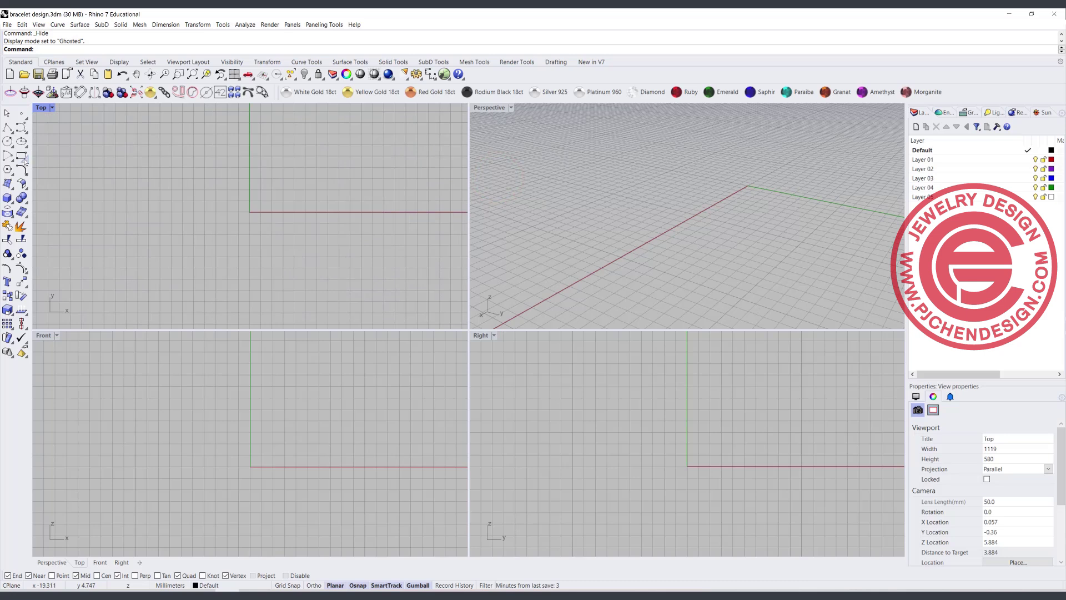
- Draw a corner-to-corner rectangular plane around the origin in the Top view and turn on its control points
{"action": "left_click", "coordinate": [7, 183]}
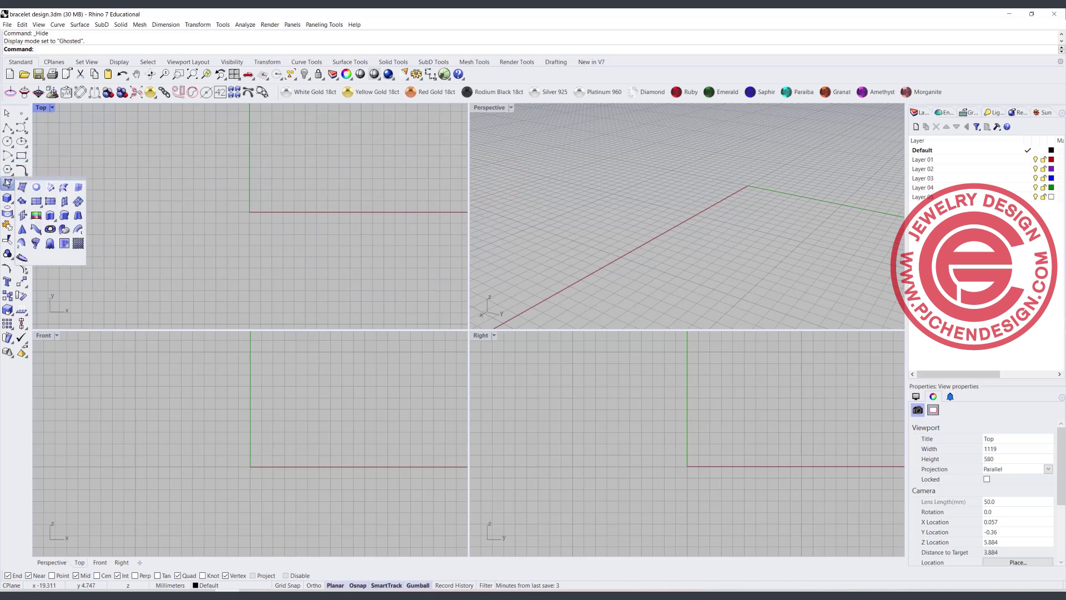
{"action": "left_click", "coordinate": [36, 201]}
{"action": "left_click", "coordinate": [184, 156]}
{"action": "left_click", "coordinate": [292, 262]}
{"action": "left_click", "coordinate": [292, 260]}
{"action": "left_click", "coordinate": [281, 209]}
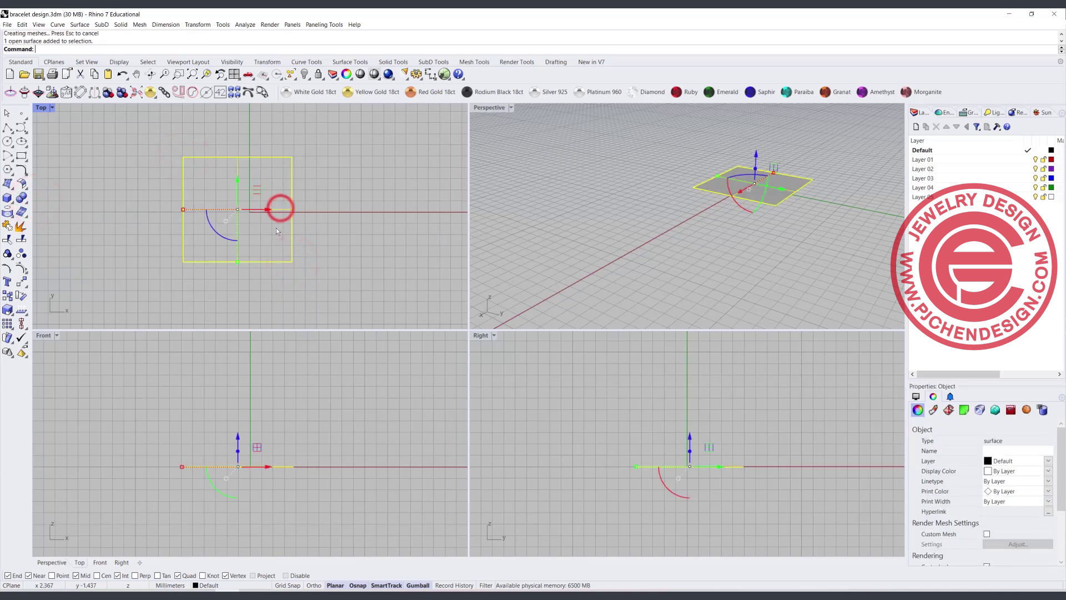
{"action": "left_click", "coordinate": [21, 263]}
- Rebuild the plane surface with a point count of 25 in both U and V
{"action": "left_click", "coordinate": [254, 208]}
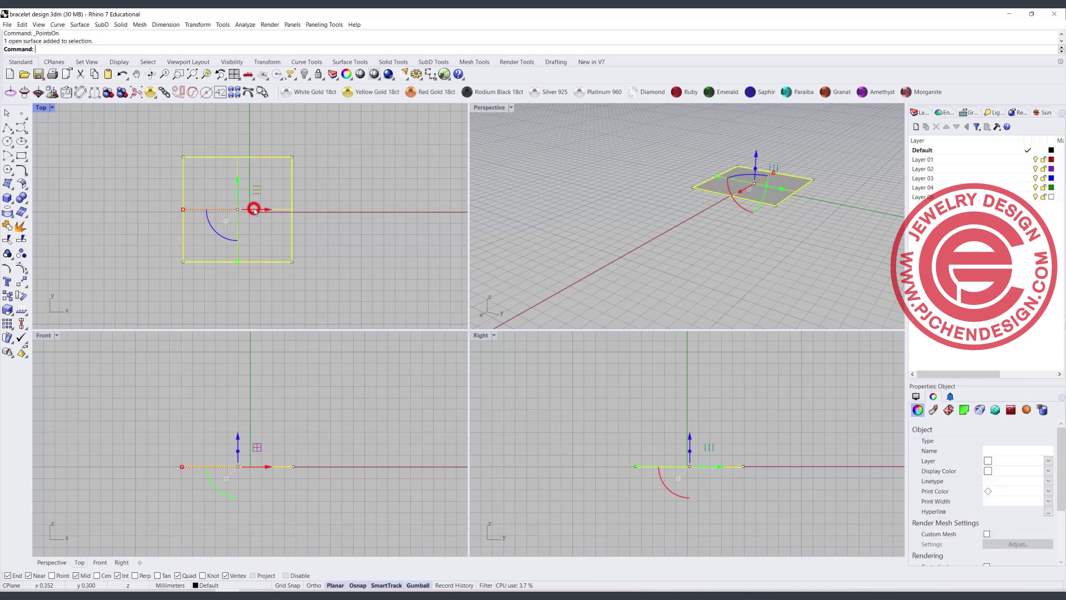
{"action": "type", "text": "Rebuild"}
{"action": "key", "text": "Return"}
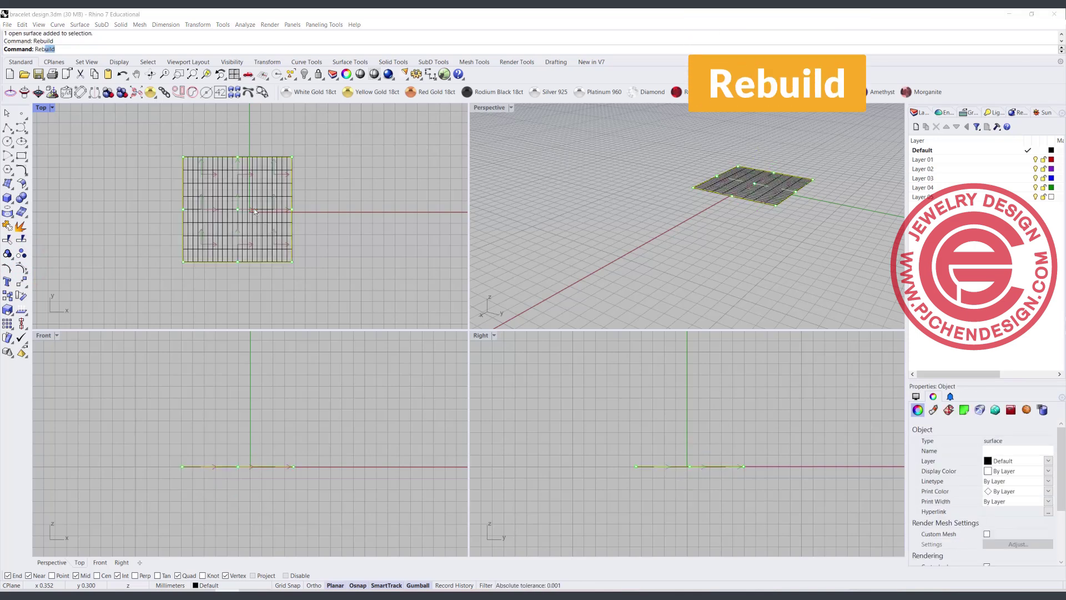
{"action": "left_click_drag", "start_coordinate": [301, 136], "coordinate": [408, 158]}
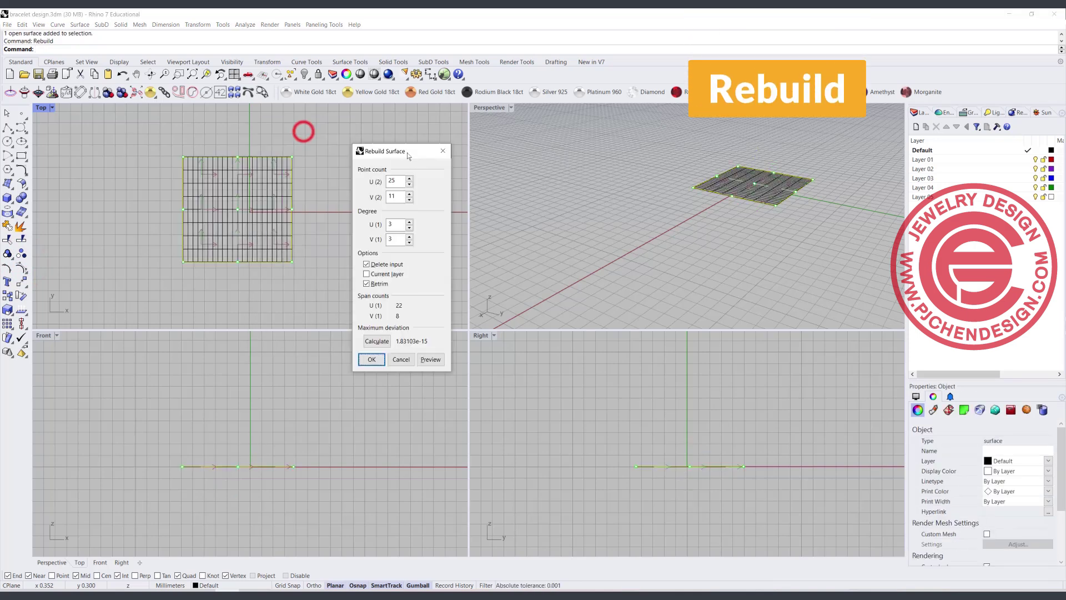
{"action": "double_click", "coordinate": [400, 182]}
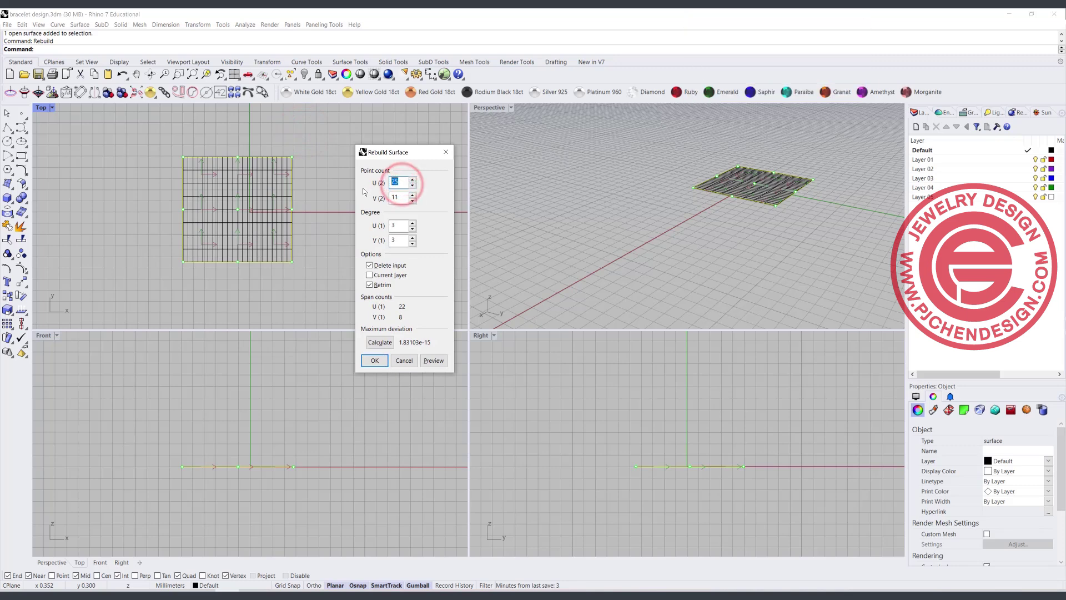
{"action": "type", "text": "15"}
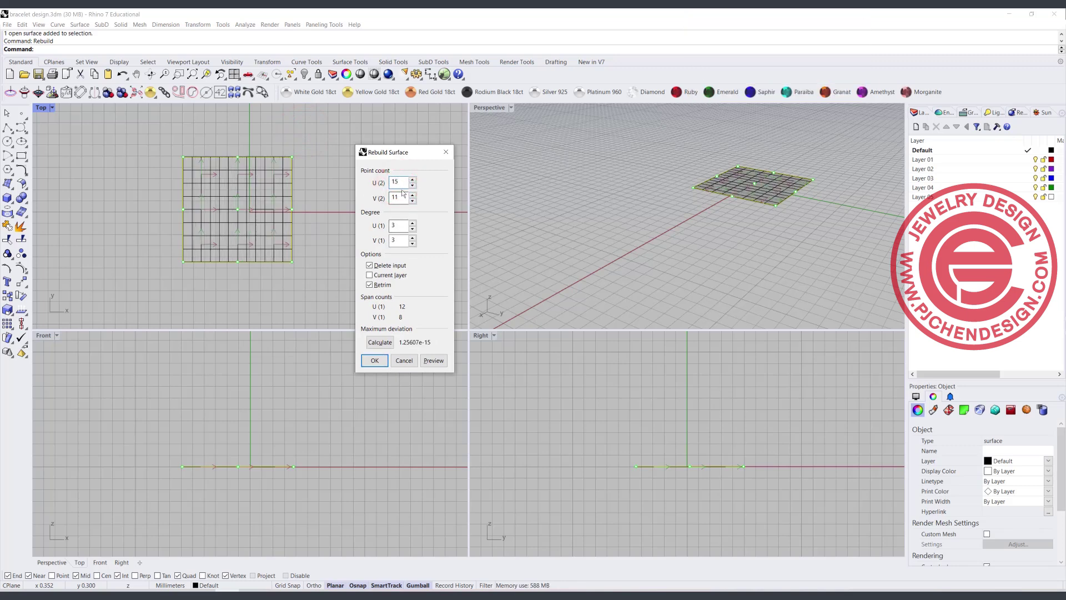
{"action": "type", "text": "25"}
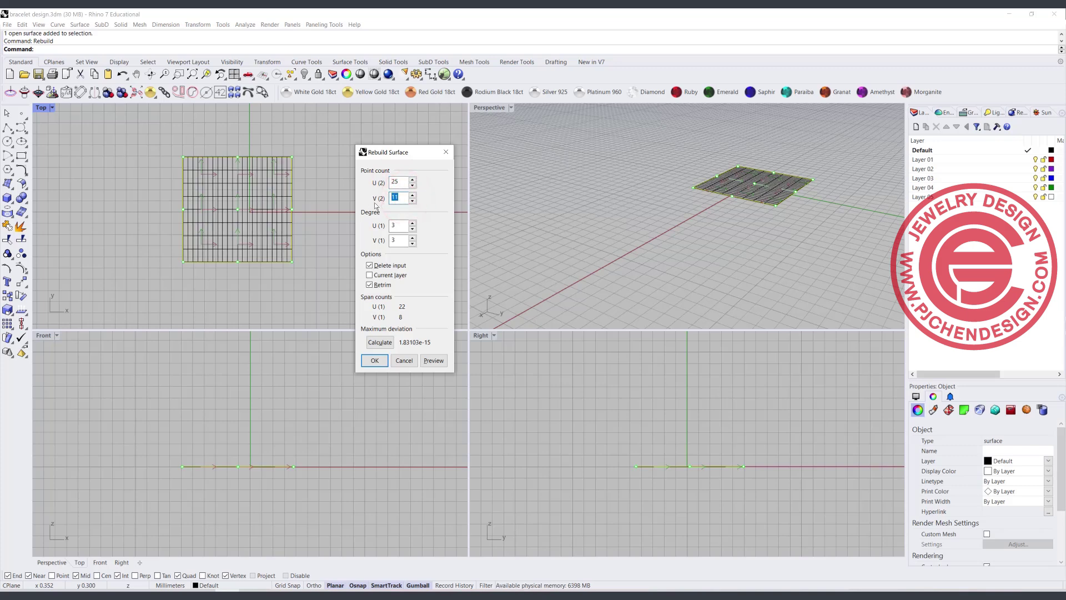
{"action": "type", "text": "25"}
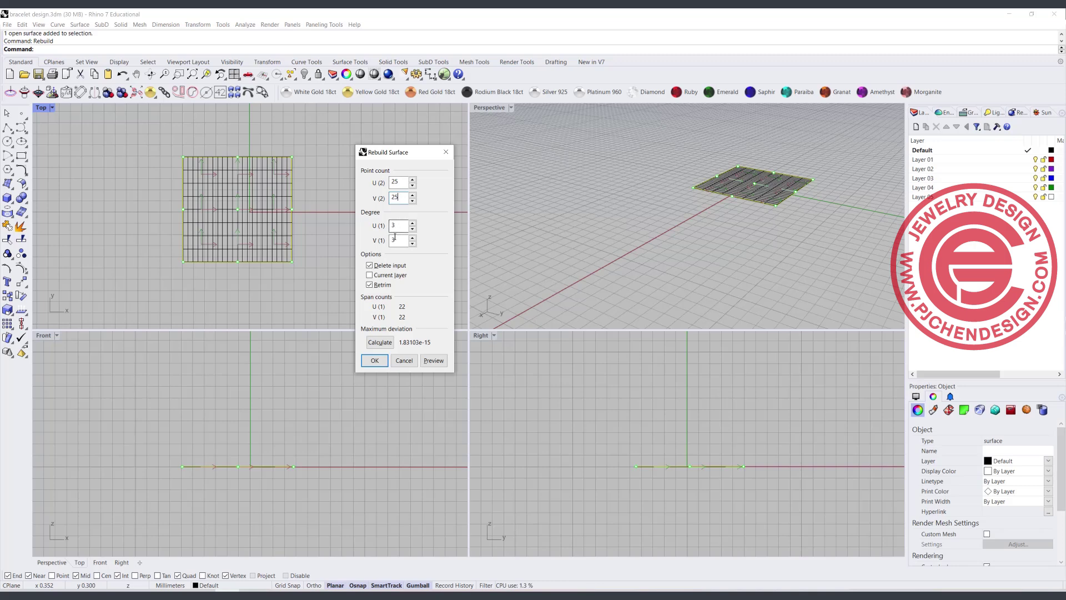
{"action": "left_click", "coordinate": [376, 361]}
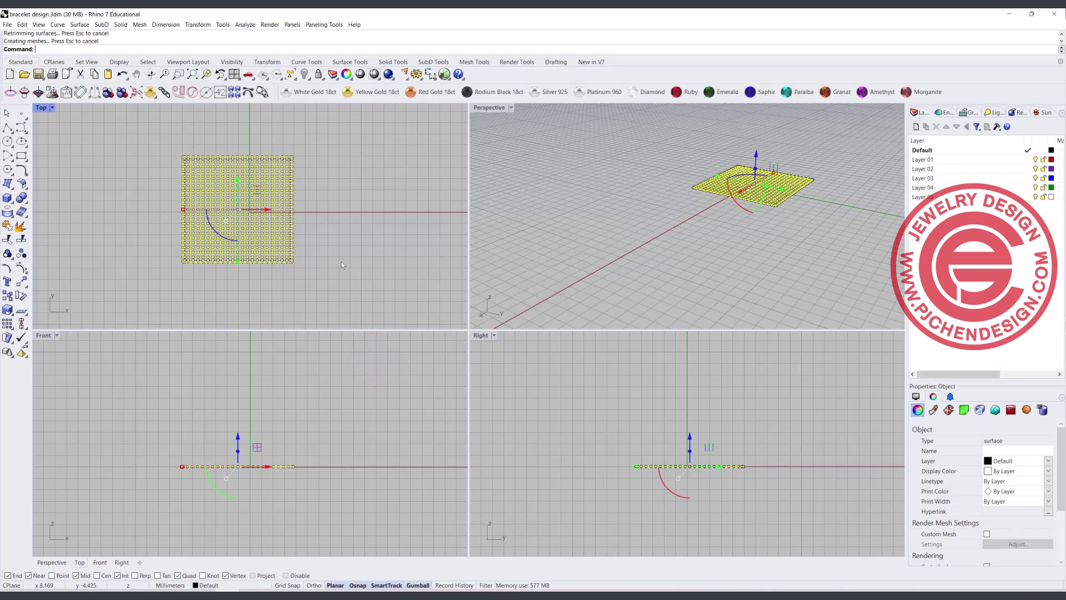
{"action": "left_click", "coordinate": [356, 254]}
{"action": "scroll", "coordinate": [196, 242], "scroll_direction": "up", "scroll_amount": 2}
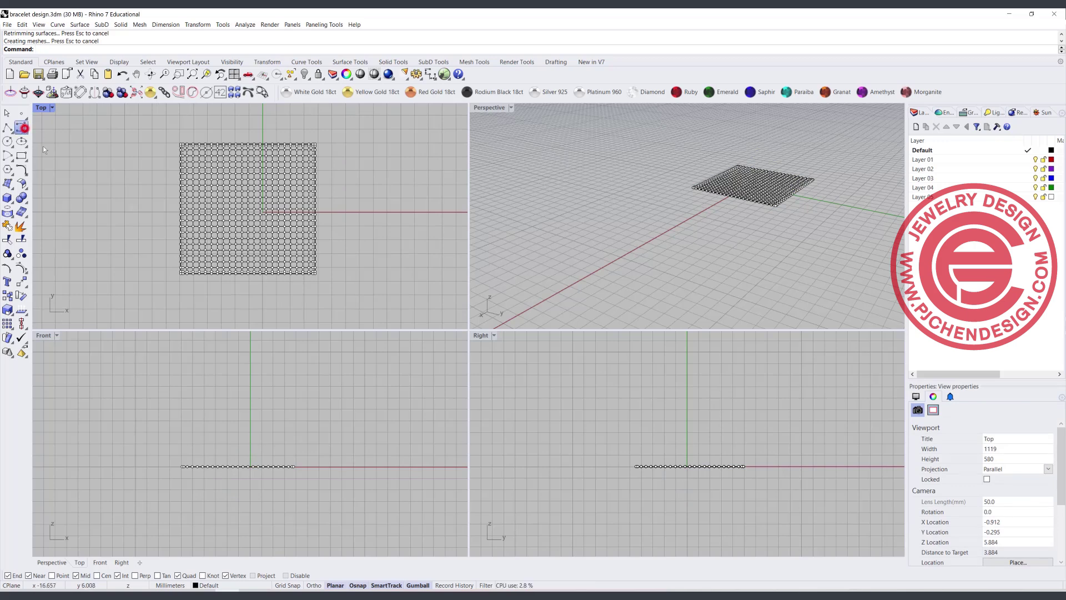
{"action": "left_click", "coordinate": [21, 127]}
{"action": "scroll", "coordinate": [201, 242], "scroll_direction": "up", "scroll_amount": 3}
{"action": "key", "text": "Escape"}
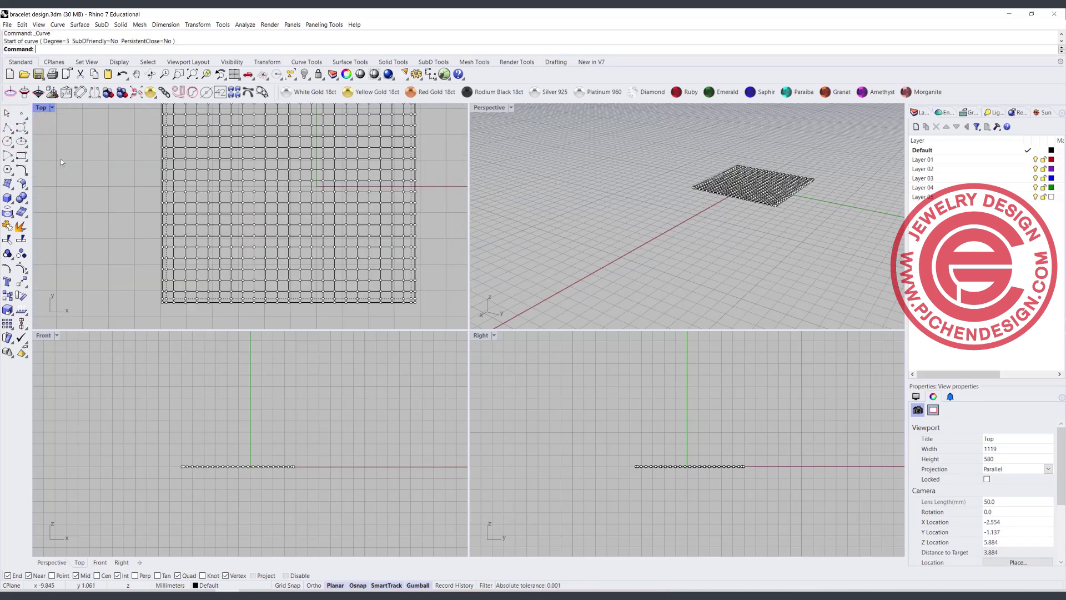
{"action": "left_click", "coordinate": [8, 113]}
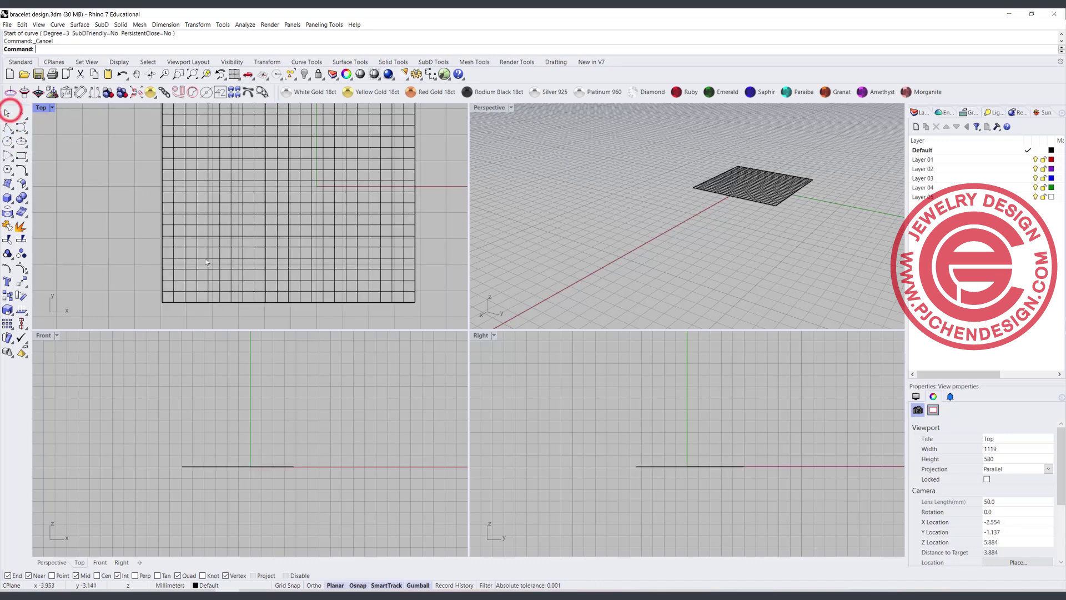
{"action": "left_click", "coordinate": [199, 252]}
{"action": "left_click", "coordinate": [22, 269]}
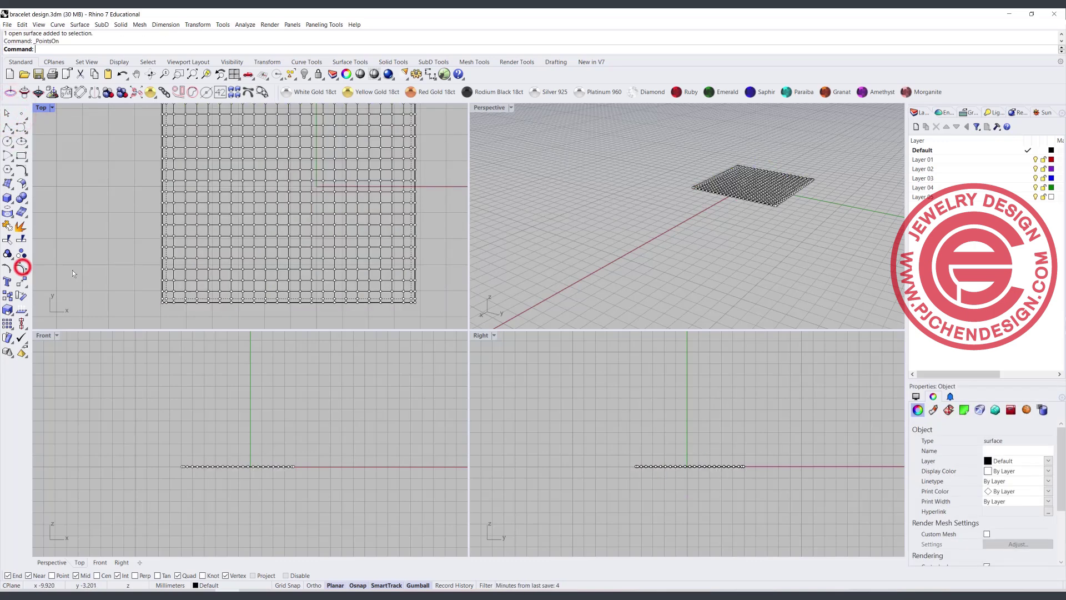
- Try picking the surface's control points one at a time along a diagonal path, and clear the selection
{"action": "left_click", "coordinate": [197, 257]}
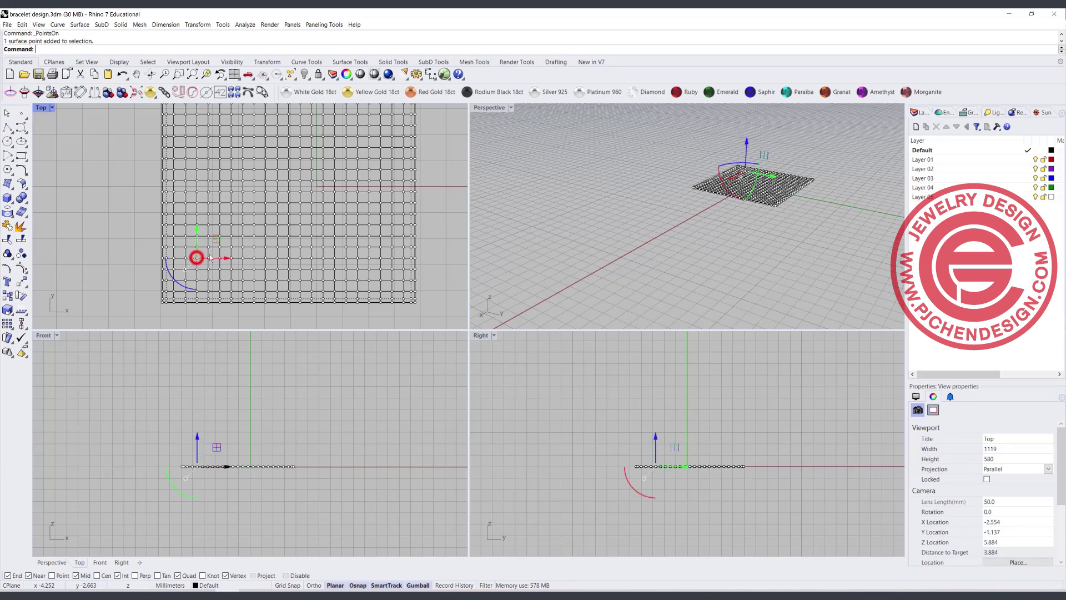
{"action": "left_click", "coordinate": [208, 247]}
{"action": "left_click", "coordinate": [220, 235]}
{"action": "left_click", "coordinate": [231, 224]}
{"action": "left_click", "coordinate": [231, 212]}
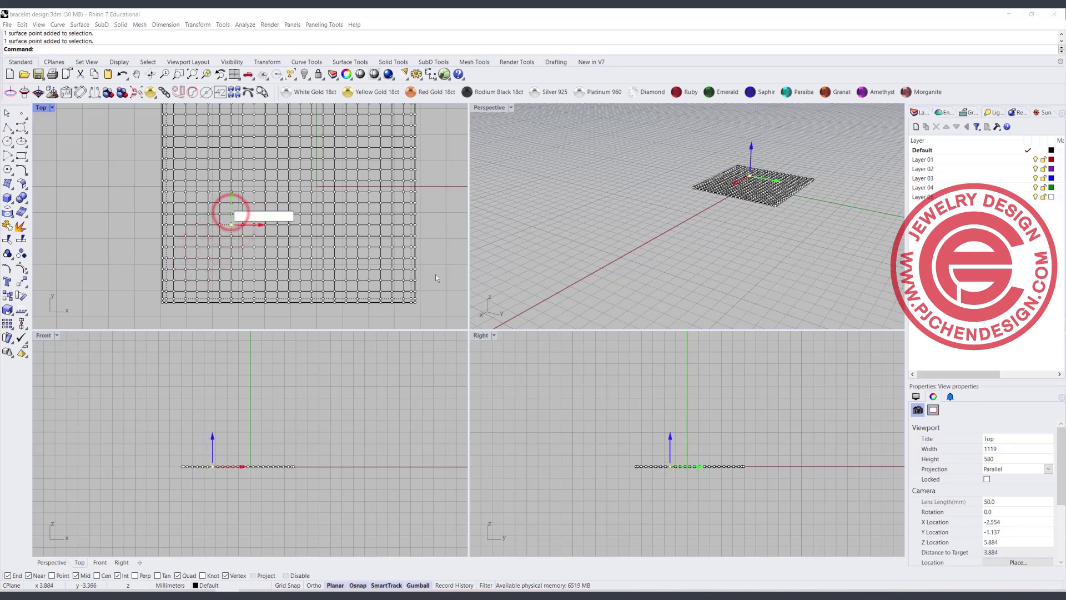
{"action": "left_click", "coordinate": [470, 265]}
{"action": "scroll", "coordinate": [236, 257], "scroll_direction": "down", "scroll_amount": 4}
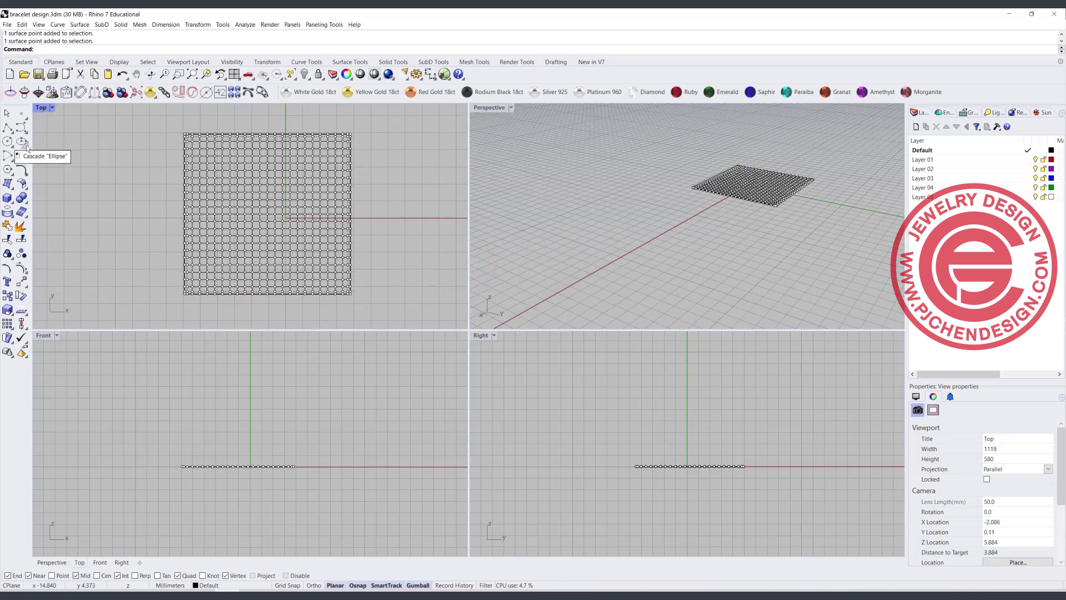
- Select the surface's control points along an S-shaped path by brushing in the Top view with a brush width of 30
{"action": "left_click", "coordinate": [293, 77]}
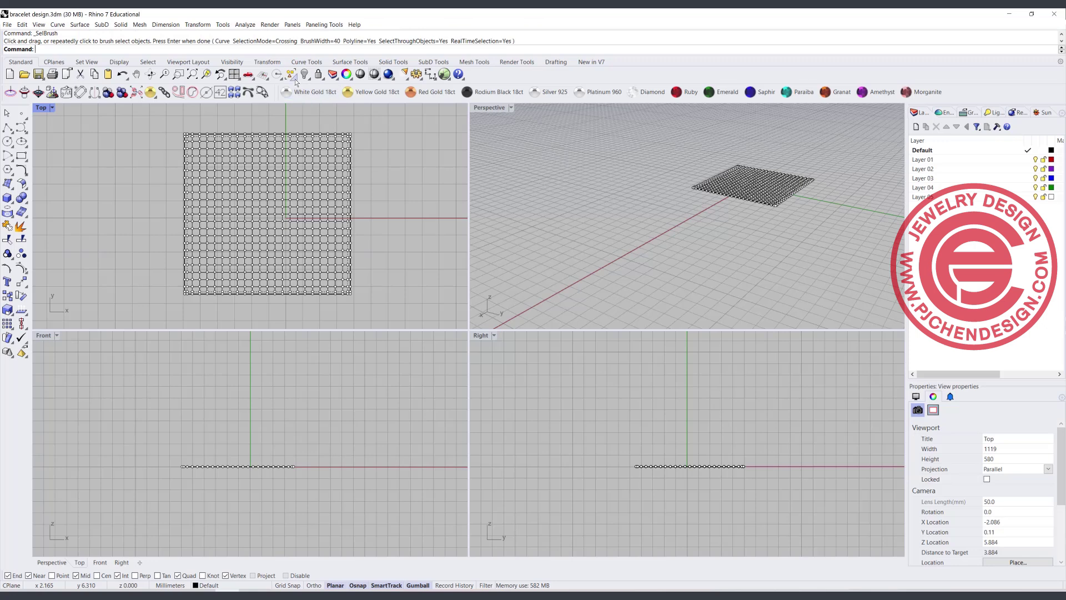
{"action": "left_click", "coordinate": [295, 80]}
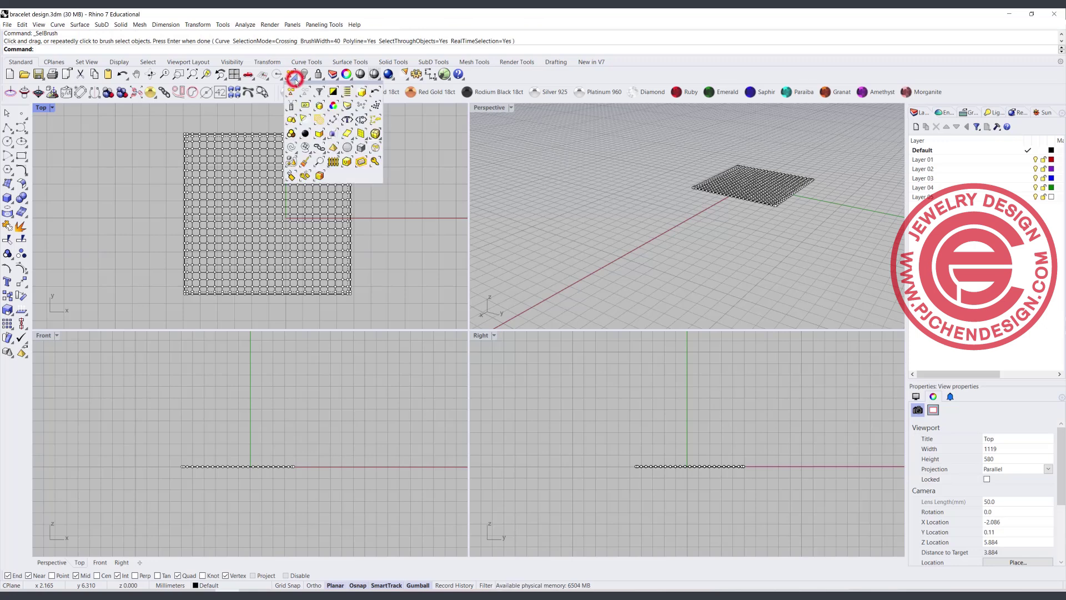
{"action": "left_click", "coordinate": [307, 164]}
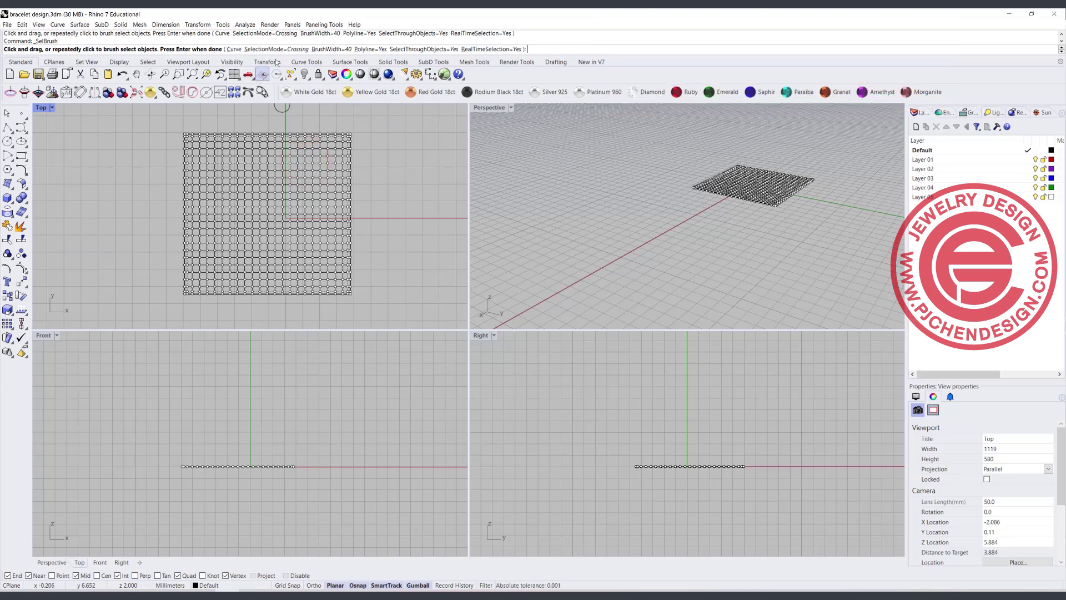
{"action": "left_click", "coordinate": [332, 50]}
{"action": "type", "text": "30"}
{"action": "key", "text": "Return"}
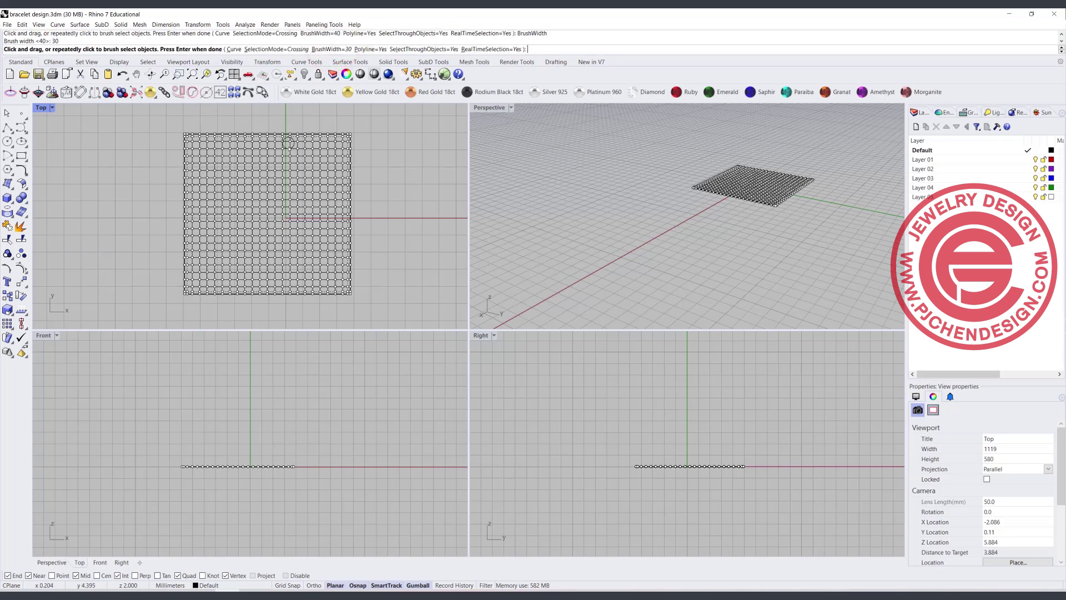
{"action": "mouse_move", "coordinate": [313, 157]}
{"action": "left_mouse_down"}
{"action": "mouse_move", "coordinate": [233, 177]}
{"action": "mouse_move", "coordinate": [237, 214]}
{"action": "mouse_move", "coordinate": [305, 242]}
{"action": "mouse_move", "coordinate": [300, 269]}
{"action": "mouse_move", "coordinate": [239, 269]}
{"action": "left_mouse_up"}
{"action": "key", "text": "Return"}
- Raise the selected S-shaped group of control points vertically above the surface in the Right view
{"action": "right_click_drag", "start_coordinate": [822, 213], "coordinate": [778, 216]}
{"action": "scroll", "coordinate": [778, 216], "scroll_direction": "up", "scroll_amount": 6}
{"action": "right_click_drag", "start_coordinate": [792, 267], "coordinate": [753, 270]}
{"action": "left_click_drag", "start_coordinate": [618, 252], "coordinate": [601, 251], "text": "ctrl"}
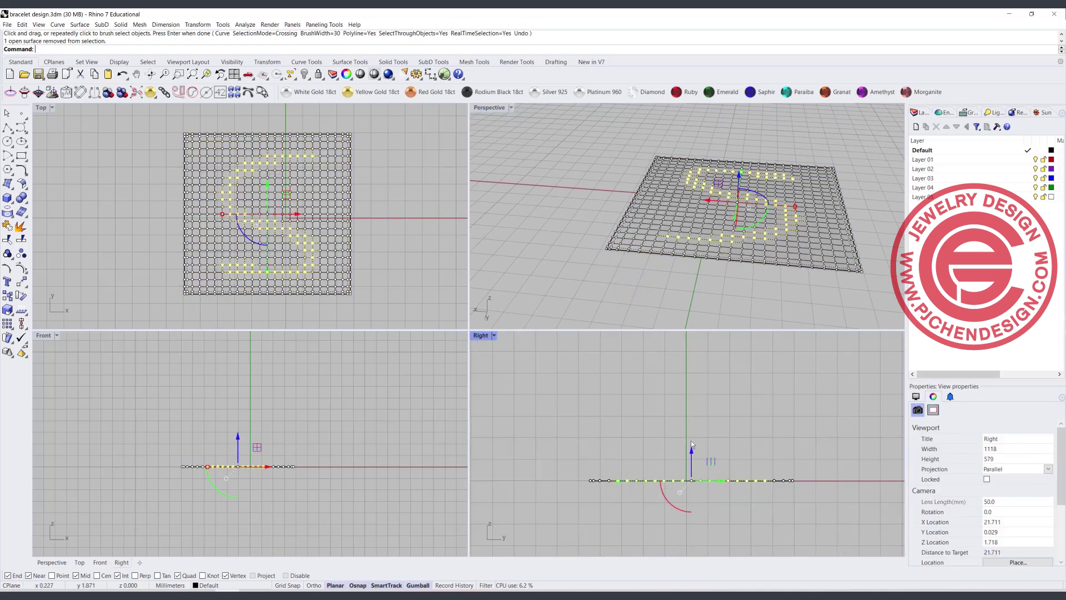
{"action": "left_click_drag", "start_coordinate": [690, 441], "coordinate": [768, 404]}
- Examine the shape and smoothness of the raised S-shaped relief from several angles
{"action": "right_click_drag", "start_coordinate": [731, 232], "coordinate": [609, 193]}
{"action": "scroll", "coordinate": [583, 206], "scroll_direction": "up", "scroll_amount": 4}
{"action": "scroll", "coordinate": [684, 195], "scroll_direction": "down", "scroll_amount": 2}
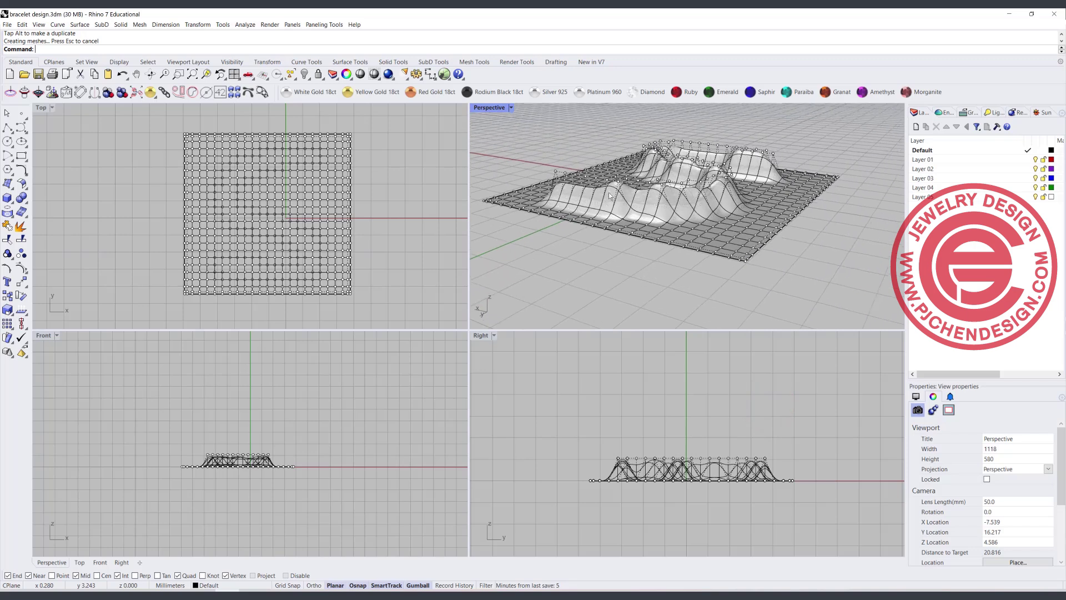
{"action": "scroll", "coordinate": [609, 196], "scroll_direction": "up", "scroll_amount": 3}
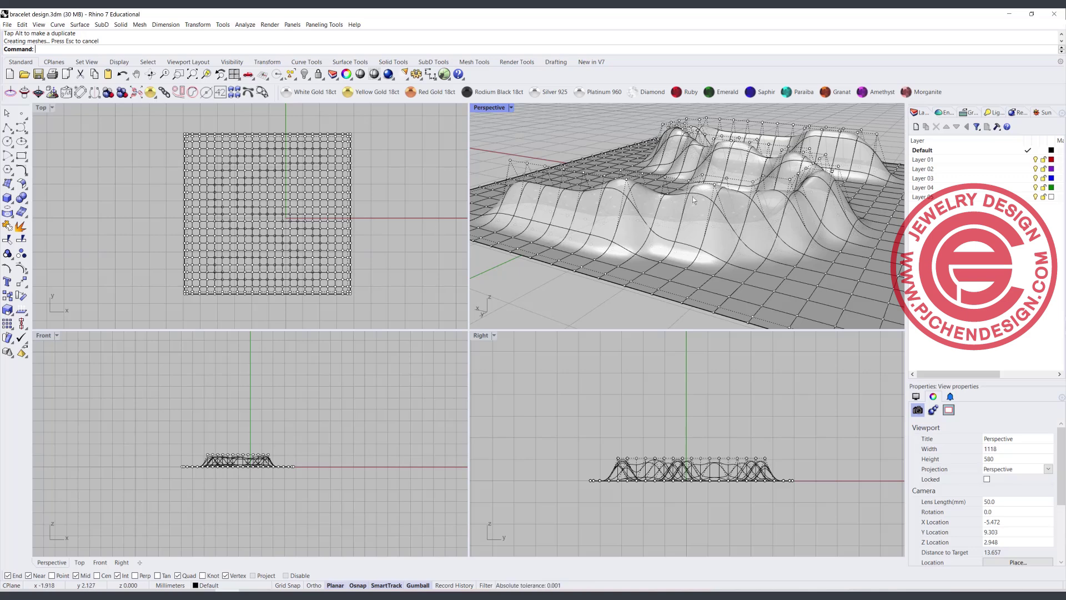
{"action": "right_click_drag", "start_coordinate": [571, 228], "coordinate": [715, 194]}
{"action": "scroll", "coordinate": [714, 193], "scroll_direction": "up", "scroll_amount": 5}
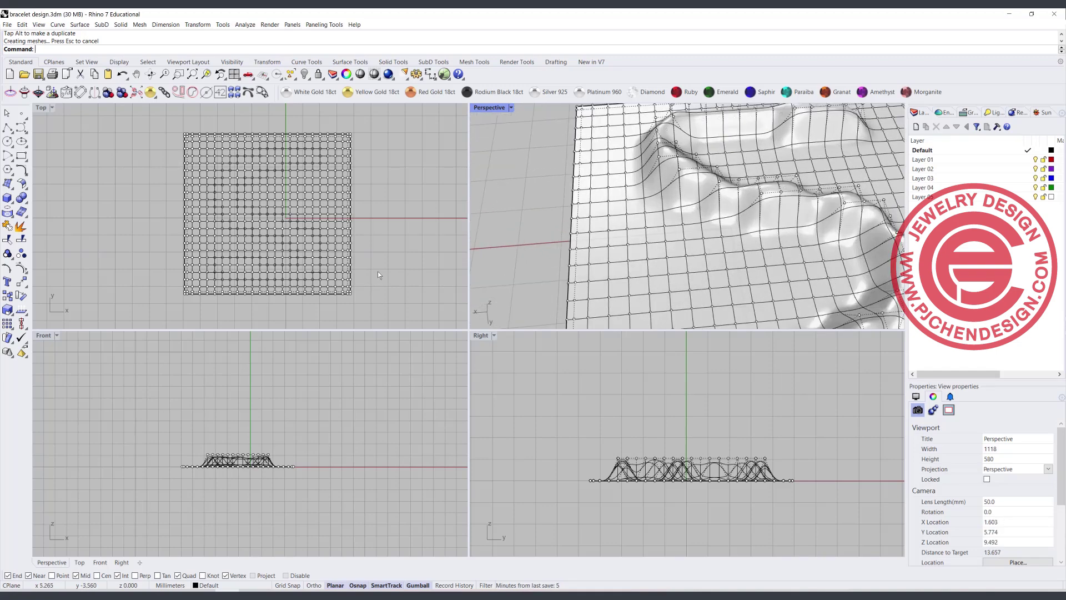
{"action": "scroll", "coordinate": [678, 225], "scroll_direction": "down", "scroll_amount": 8}
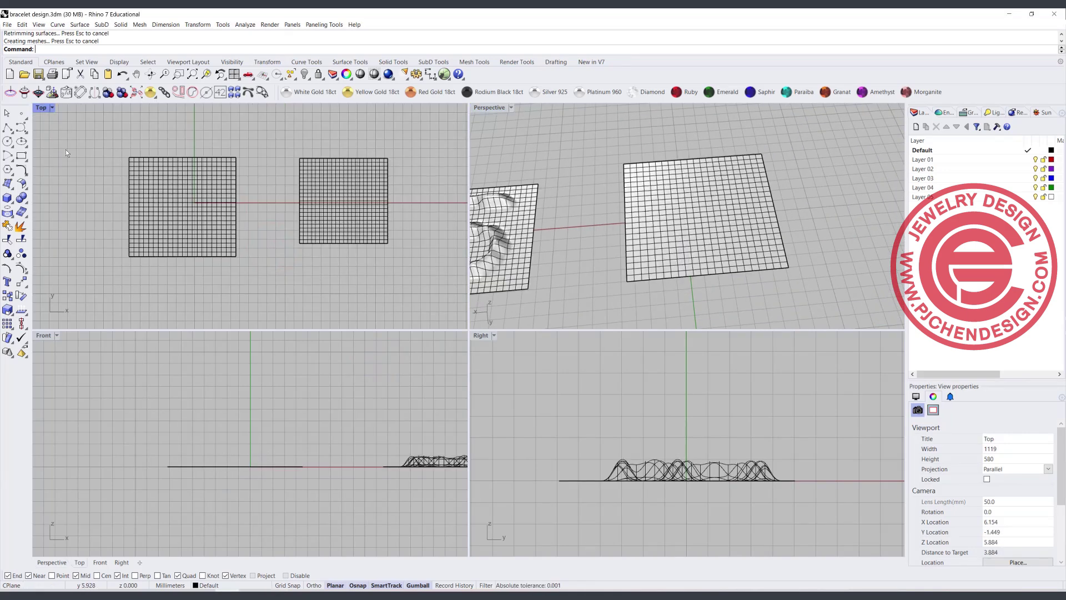
- Draw an open S-shaped control point curve with five points diagonally across the flat rebuilt plane in the Top view
{"action": "left_click", "coordinate": [20, 128]}
{"action": "left_click", "coordinate": [220, 175]}
{"action": "left_click", "coordinate": [191, 179]}
{"action": "left_click", "coordinate": [174, 196]}
{"action": "left_click", "coordinate": [175, 214]}
{"action": "left_click", "coordinate": [144, 242]}
{"action": "key", "text": "Return"}
- Turn on the control points of the flat rebuilt plane that carries the S-shaped curve
{"action": "left_click", "coordinate": [188, 185]}
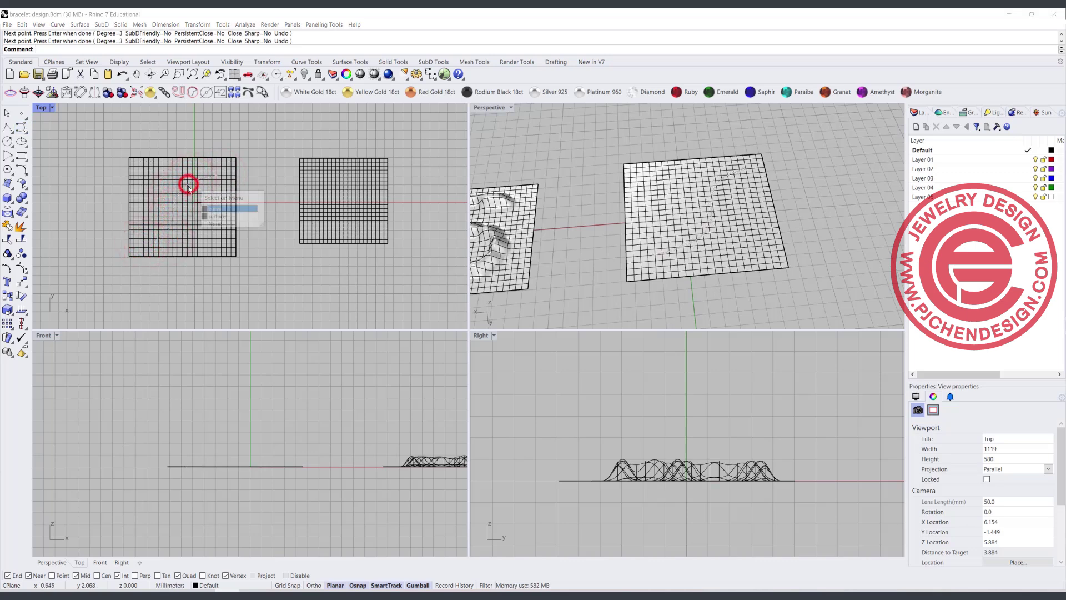
{"action": "left_click", "coordinate": [233, 209]}
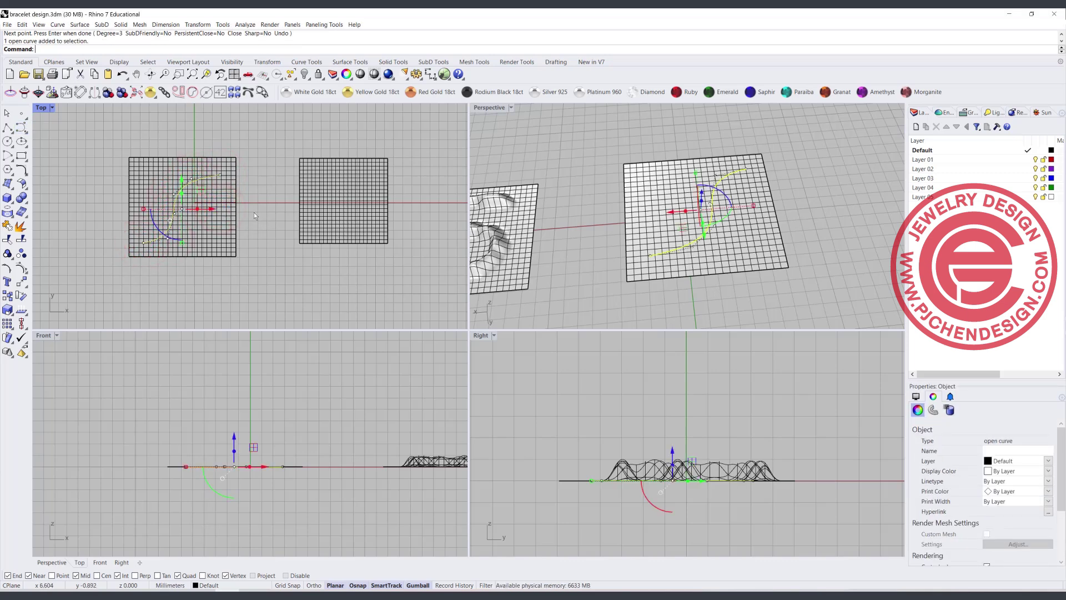
{"action": "left_click", "coordinate": [255, 216]}
{"action": "left_click", "coordinate": [196, 225]}
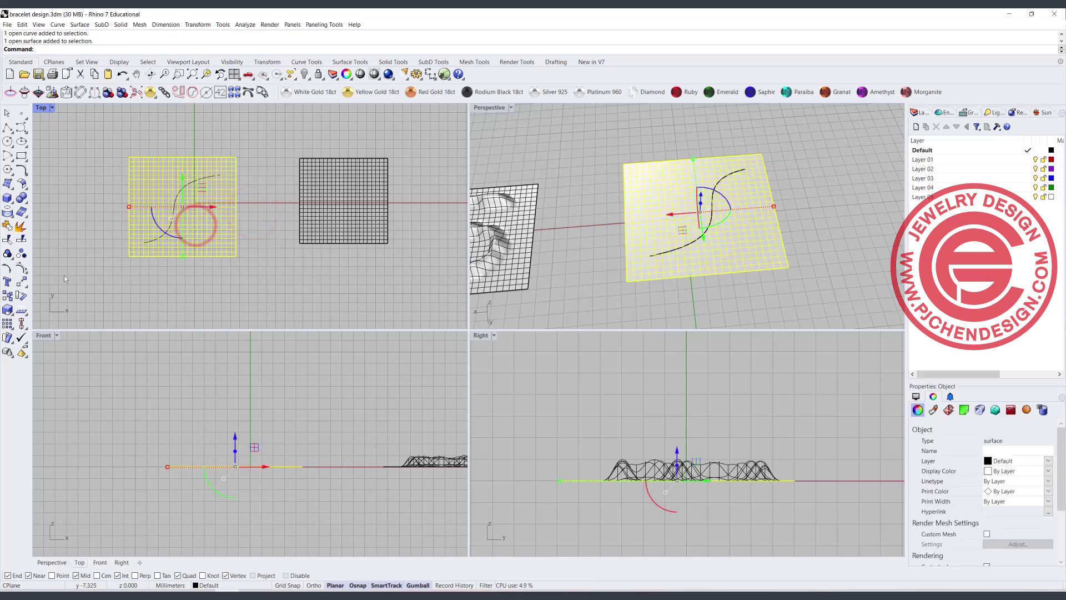
{"action": "left_click", "coordinate": [19, 269]}
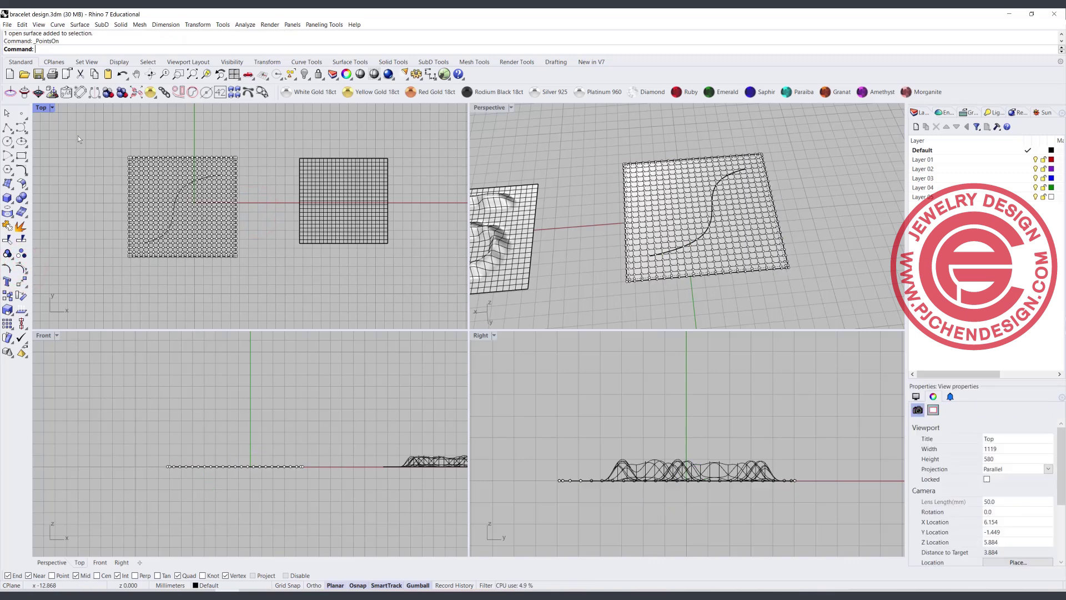
- Select all the control points of the plane and exclude the S-shaped curve from the selection
{"action": "left_click_drag", "start_coordinate": [78, 136], "coordinate": [267, 268]}
{"action": "scroll", "coordinate": [188, 185], "scroll_direction": "up", "scroll_amount": 2}
{"action": "scroll", "coordinate": [195, 178], "scroll_direction": "up", "scroll_amount": 3}
{"action": "left_click", "coordinate": [201, 175], "text": "ctrl"}
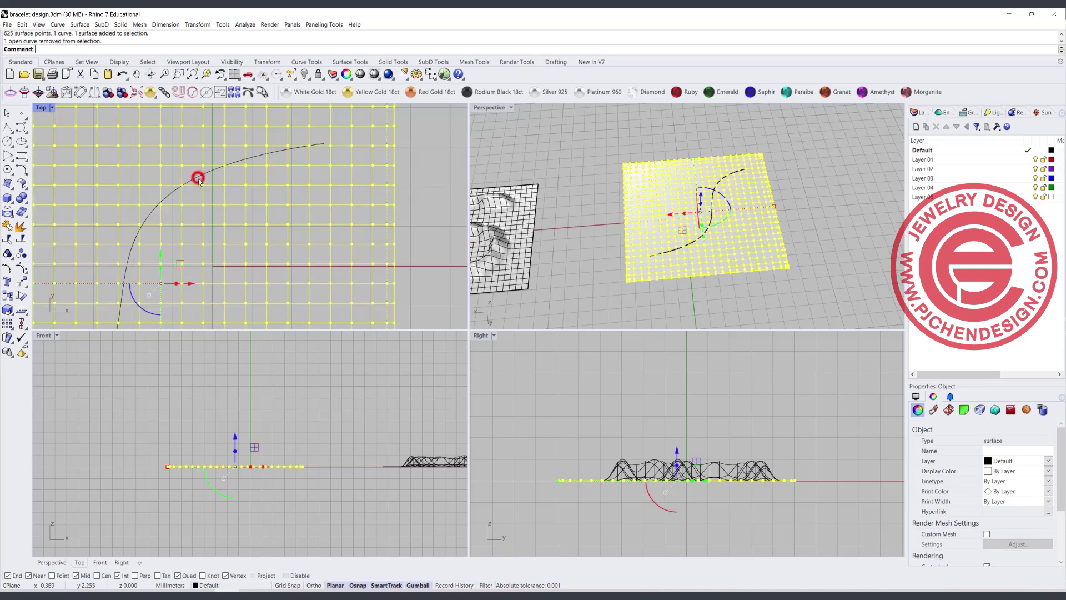
{"action": "scroll", "coordinate": [200, 176], "scroll_direction": "down", "scroll_amount": 2}
{"action": "scroll", "coordinate": [257, 188], "scroll_direction": "down", "scroll_amount": 1}
- Raise the selected points vertically with SoftMove, using the Curves option, the S-shaped curve as base, a small falloff radius and a low offset
{"action": "type", "text": "SoftM"}
{"action": "key", "text": "Return"}
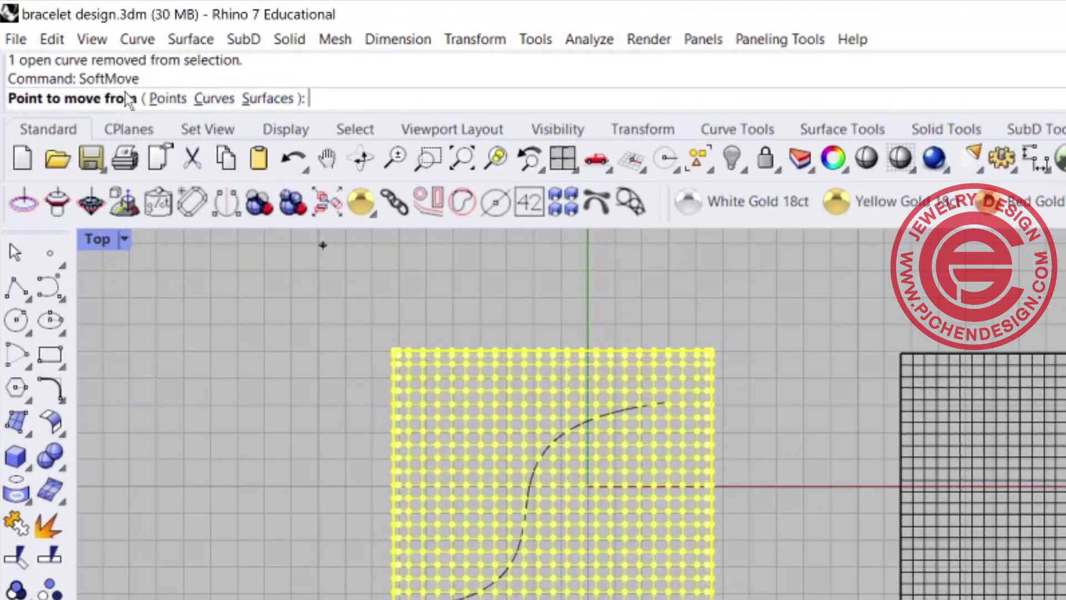
{"action": "left_click", "coordinate": [217, 100]}
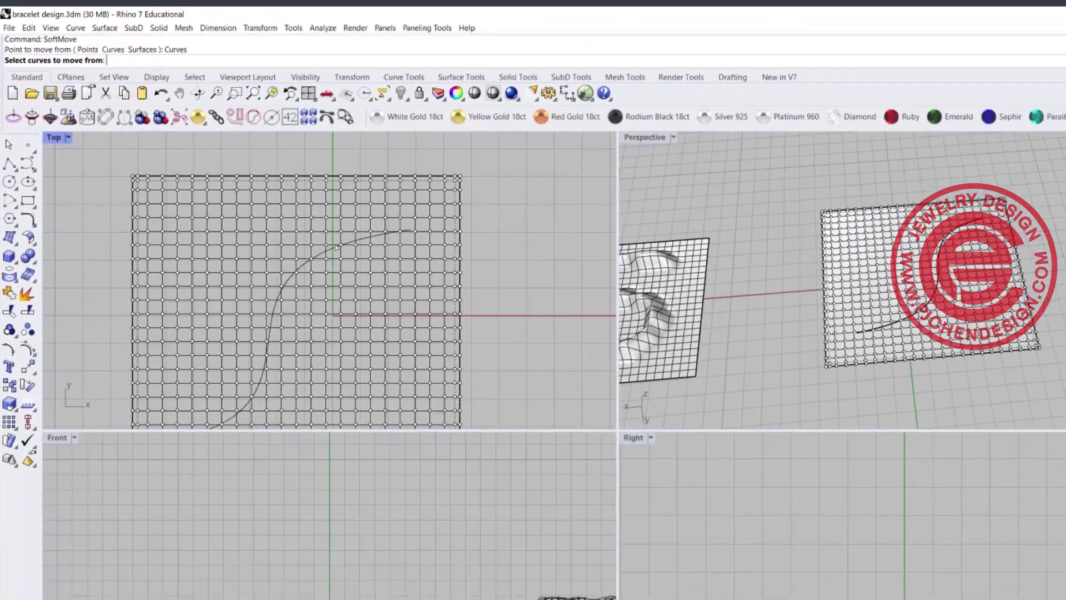
{"action": "left_click", "coordinate": [253, 192]}
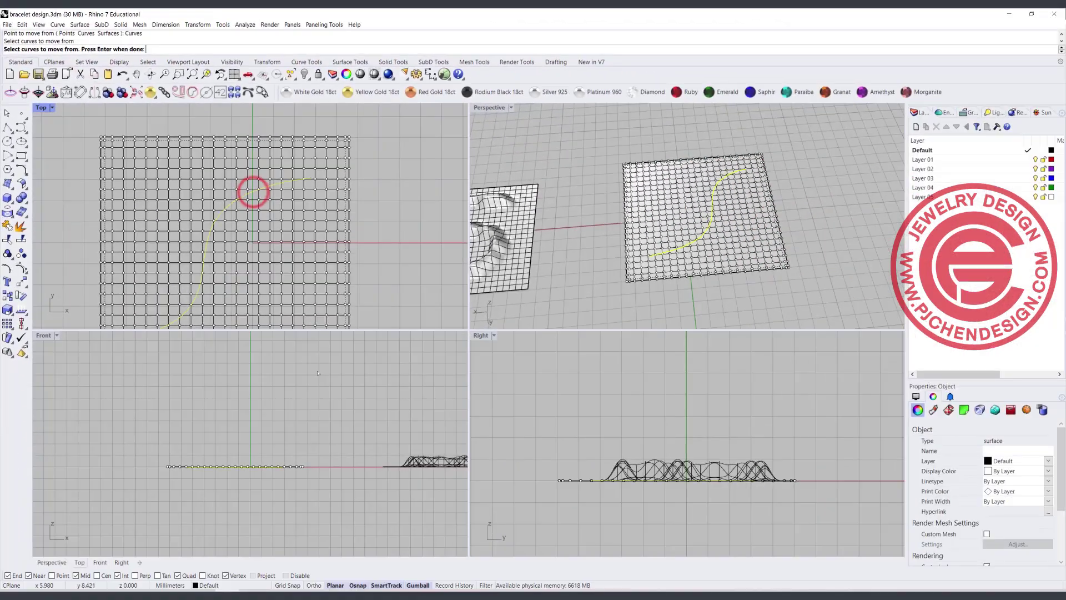
{"action": "scroll", "coordinate": [282, 255], "scroll_direction": "down", "scroll_amount": 4}
{"action": "key", "text": "Return"}
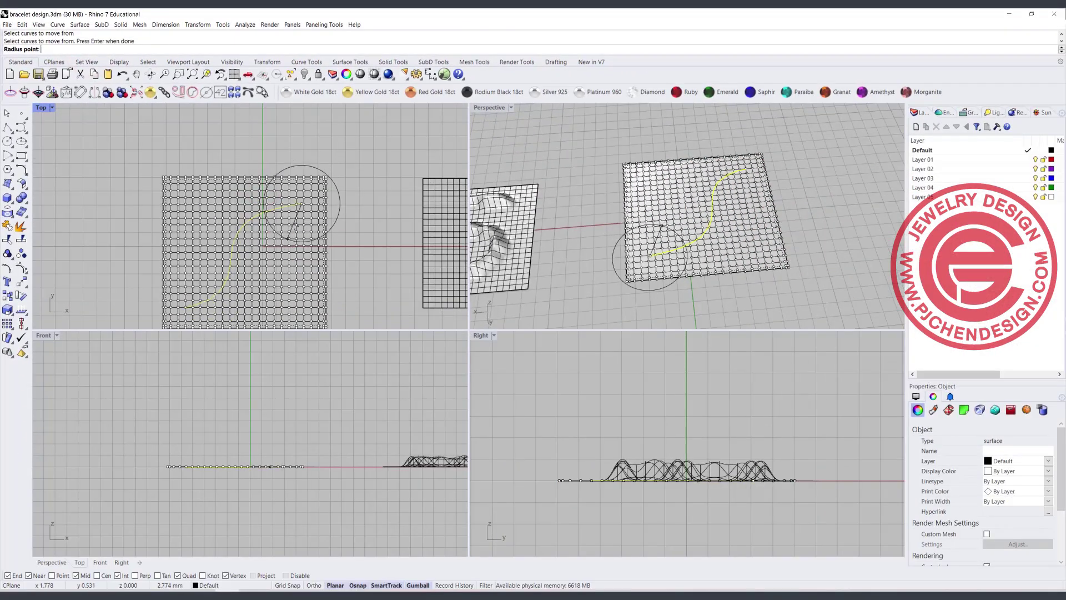
{"action": "left_click", "coordinate": [305, 213]}
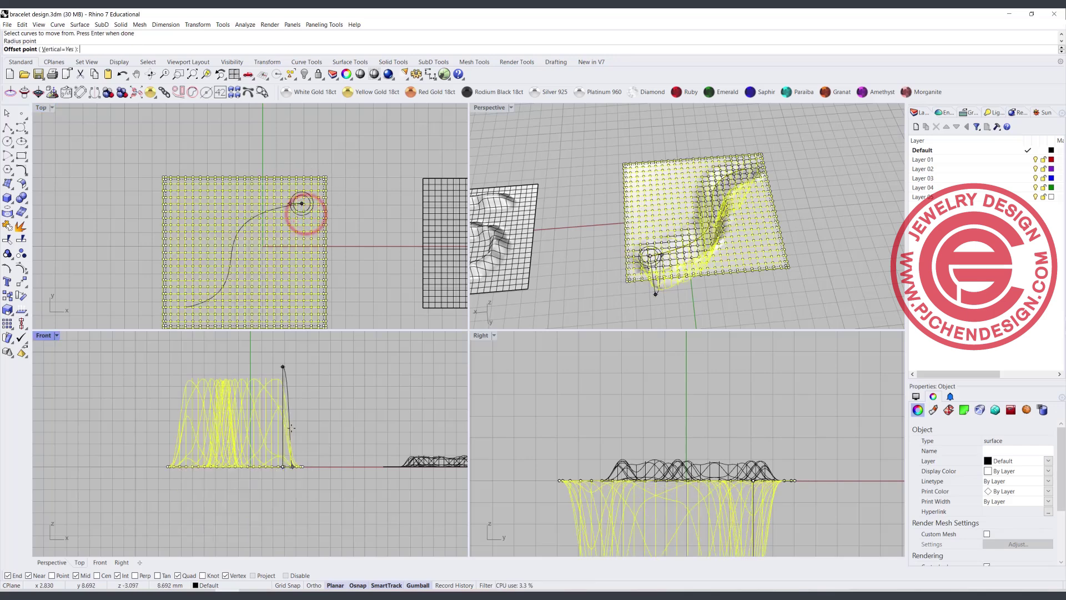
{"action": "left_click", "coordinate": [275, 453]}
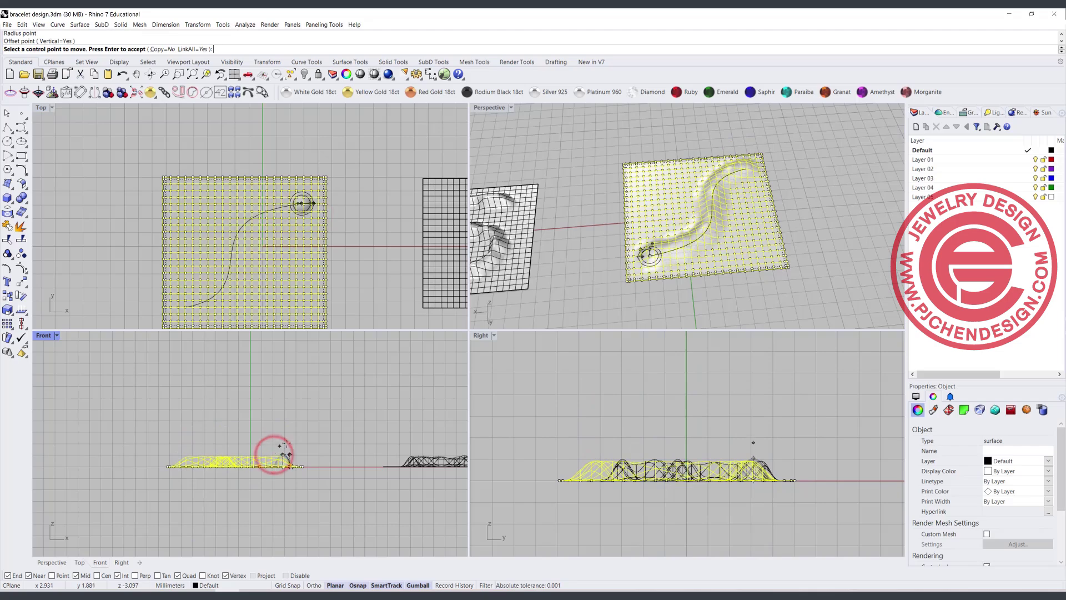
{"action": "key", "text": "Escape"}
- Examine the S-shaped relief from several angles, compare it with the other relief, and hide its control points
{"action": "mouse_move", "coordinate": [694, 225]}
{"action": "right_mouse_down"}
{"action": "mouse_move", "coordinate": [611, 239]}
{"action": "mouse_move", "coordinate": [677, 212]}
{"action": "right_mouse_up"}
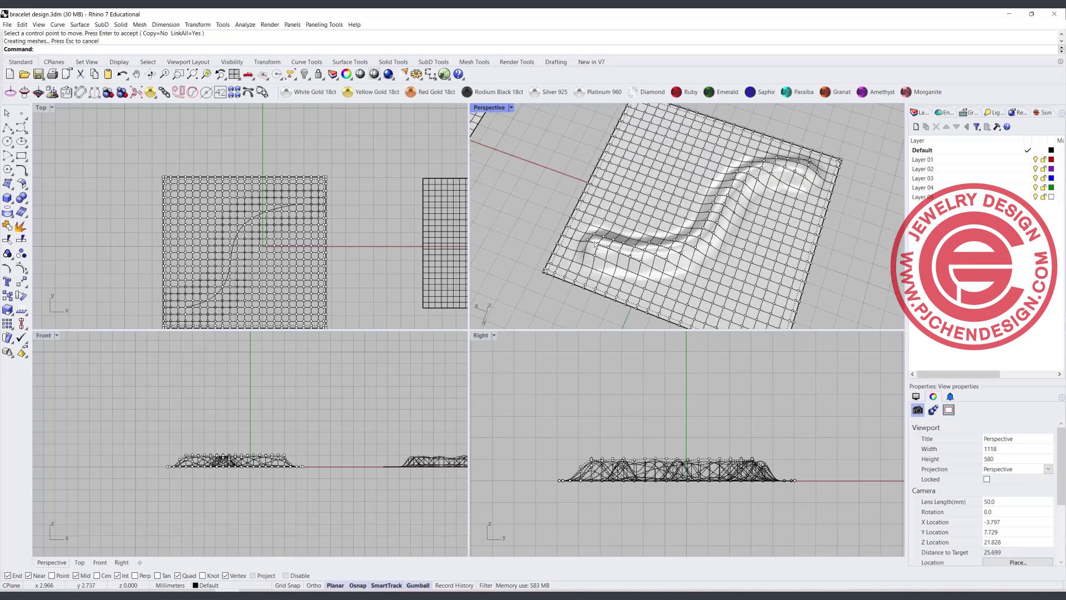
{"action": "right_click_drag", "start_coordinate": [505, 172], "coordinate": [505, 167]}
{"action": "scroll", "coordinate": [674, 179], "scroll_direction": "down", "scroll_amount": 10}
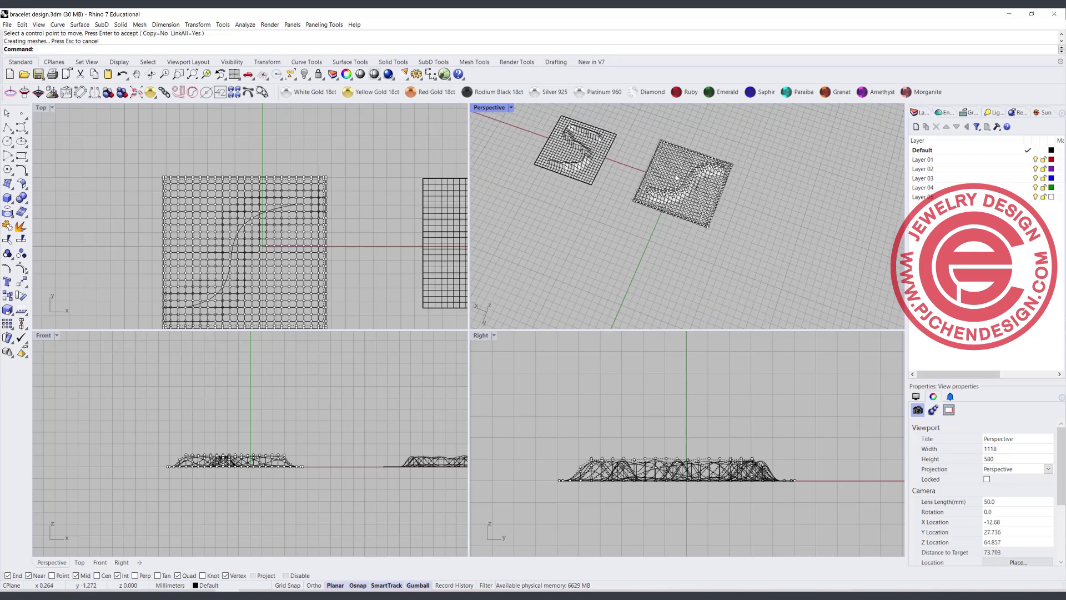
{"action": "scroll", "coordinate": [675, 178], "scroll_direction": "up", "scroll_amount": 6}
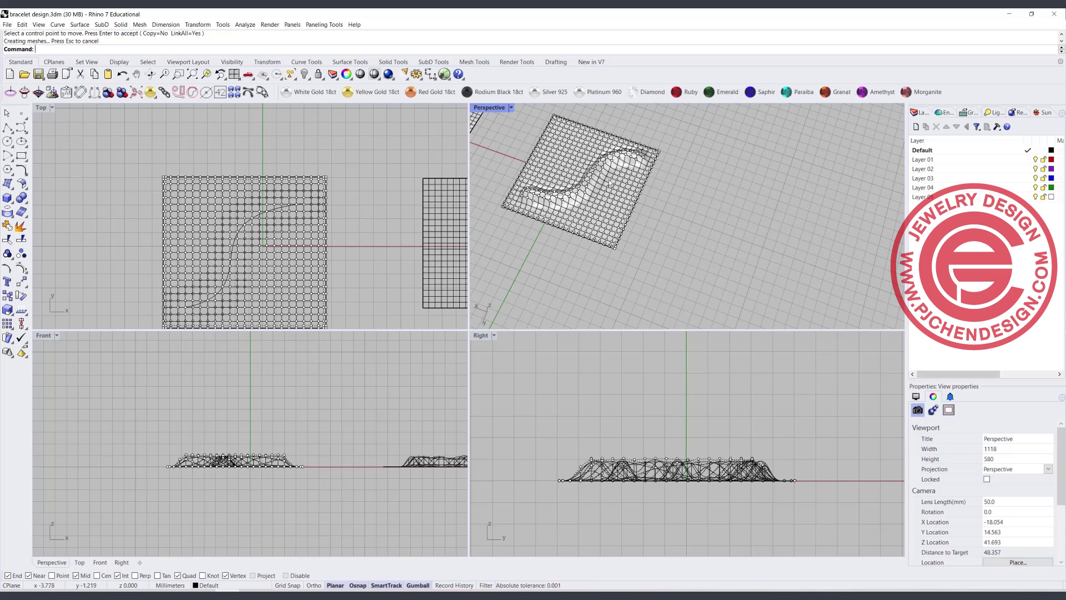
{"action": "scroll", "coordinate": [325, 161], "scroll_direction": "down", "scroll_amount": 5}
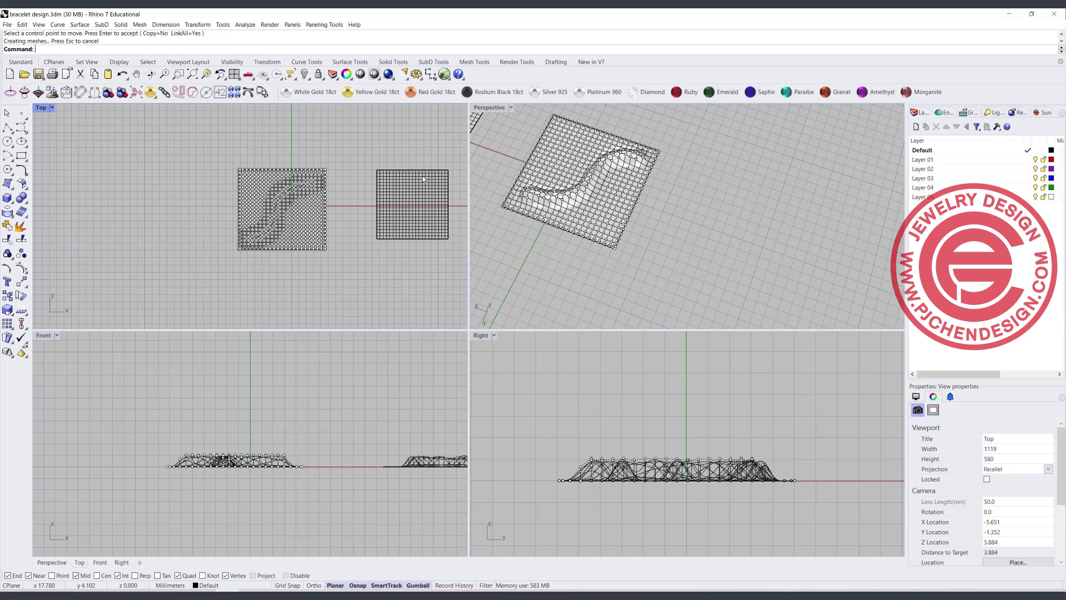
{"action": "left_click", "coordinate": [194, 144]}
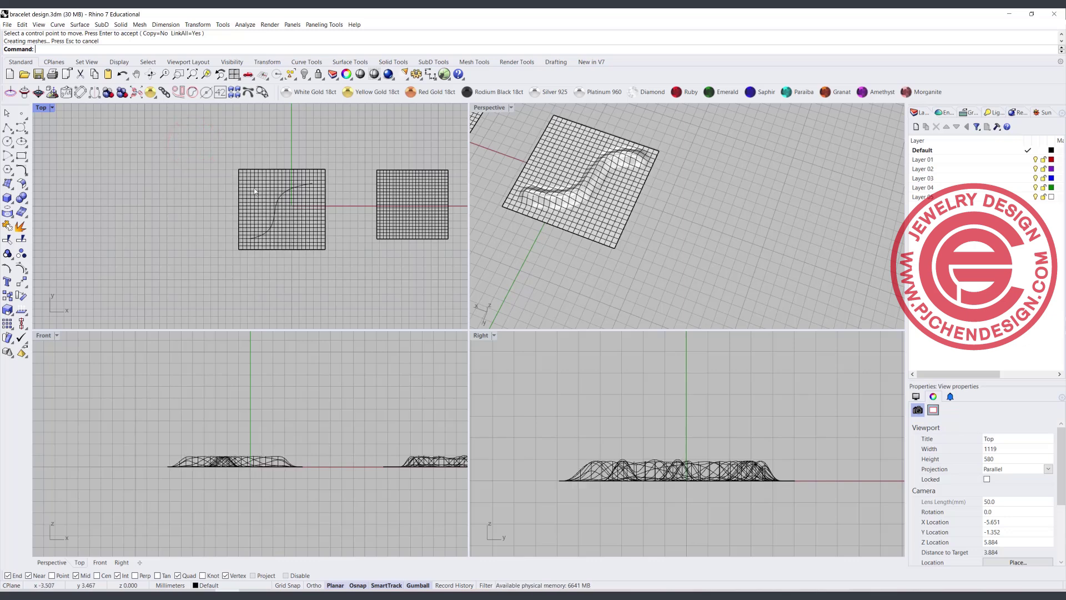
{"action": "scroll", "coordinate": [581, 209], "scroll_direction": "down", "scroll_amount": 8}
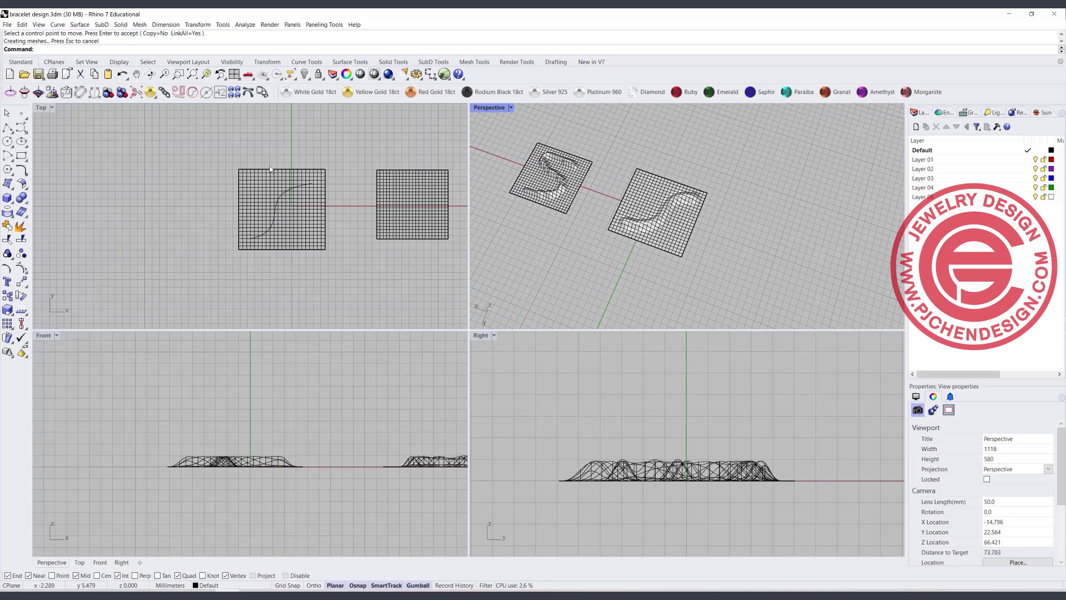
- Delete both relief surfaces and the S-shaped curve
{"action": "left_click", "coordinate": [288, 213]}
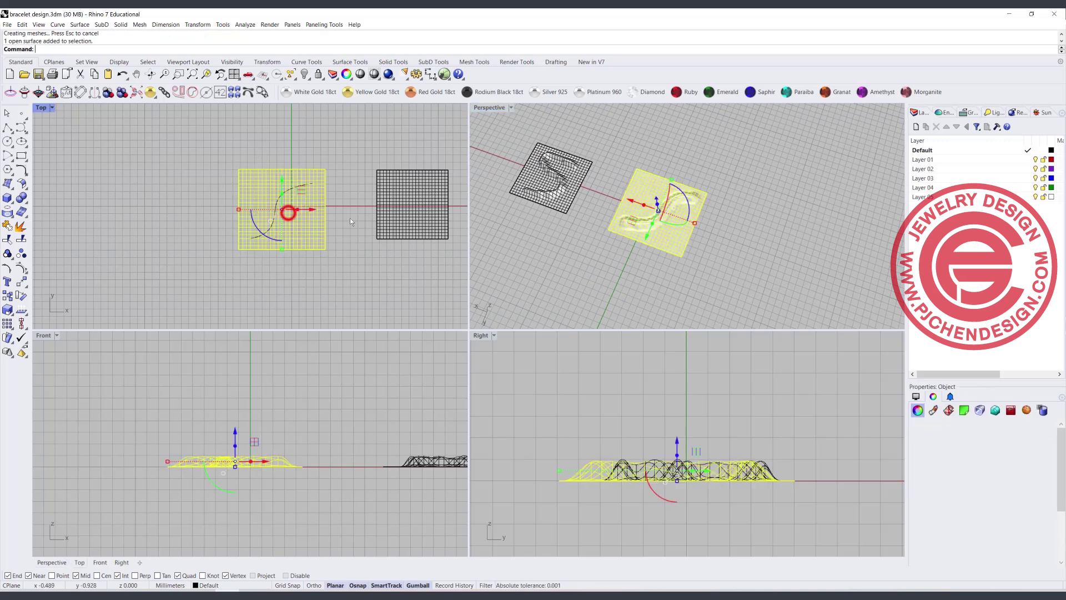
{"action": "left_click", "coordinate": [406, 221]}
{"action": "left_click_drag", "start_coordinate": [392, 239], "coordinate": [176, 139]}
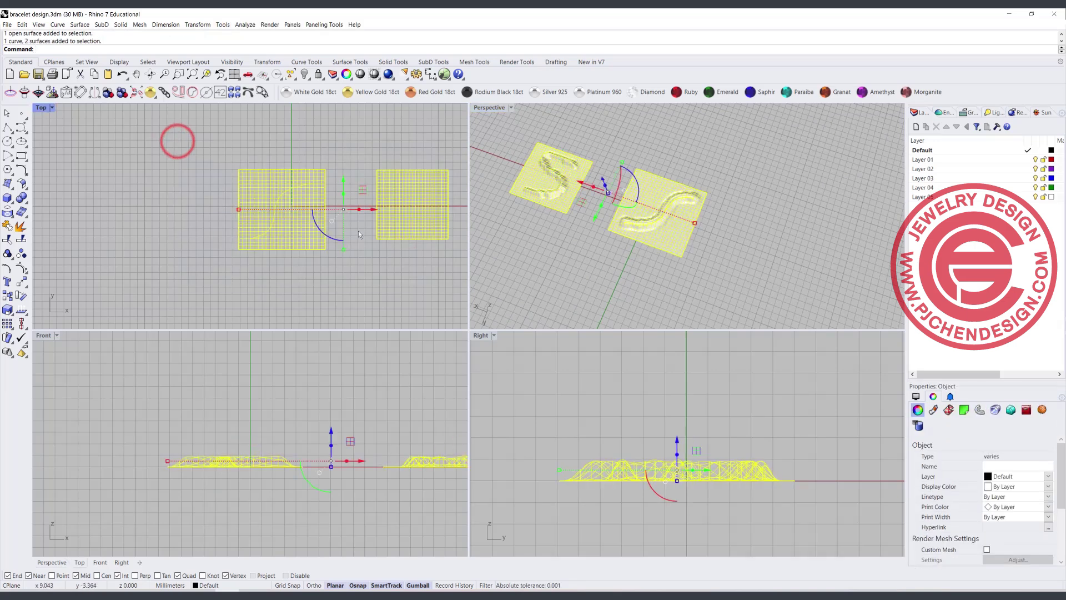
{"action": "key", "text": "Delete"}
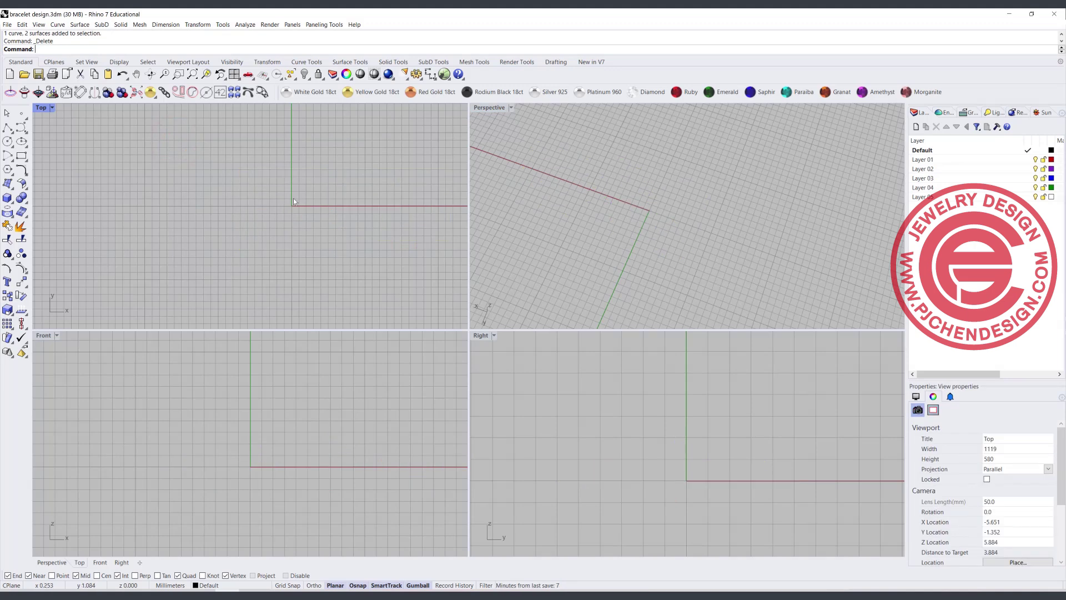
- Draw a circle about 10 mm in diameter centred on the origin in the maximized Top view
{"action": "double_click", "coordinate": [45, 110]}
{"action": "right_click_drag", "start_coordinate": [553, 285], "coordinate": [413, 241]}
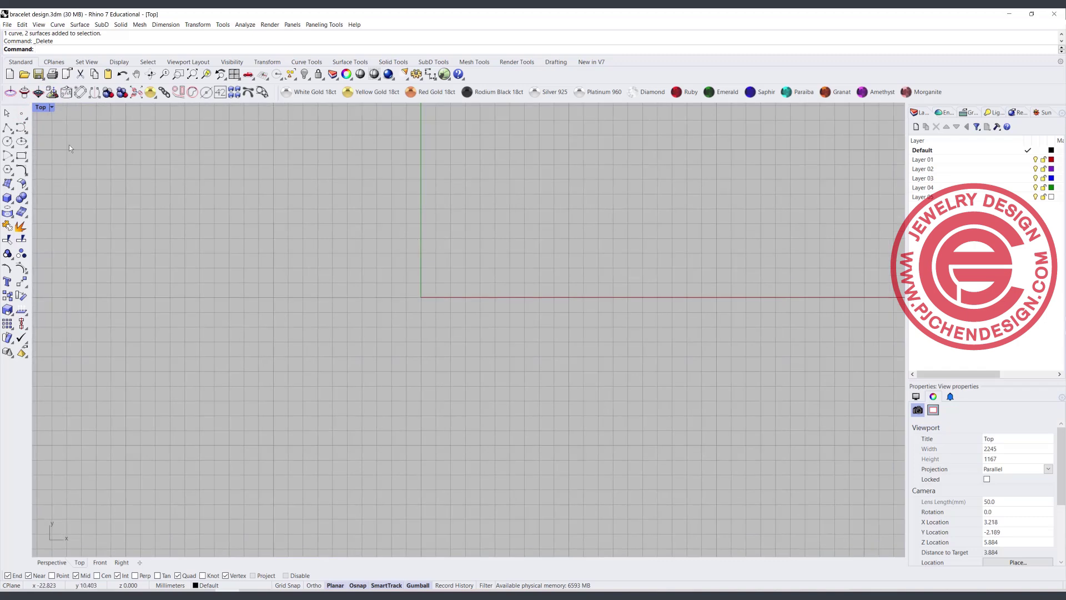
{"action": "left_click", "coordinate": [8, 142]}
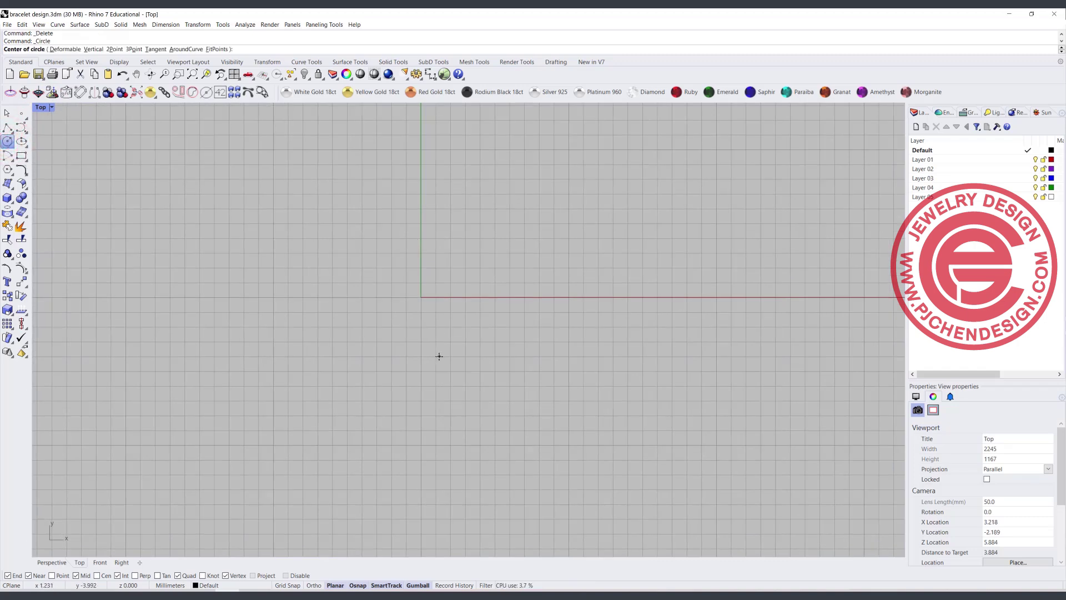
{"action": "type", "text": "0"}
{"action": "key", "text": "Return"}
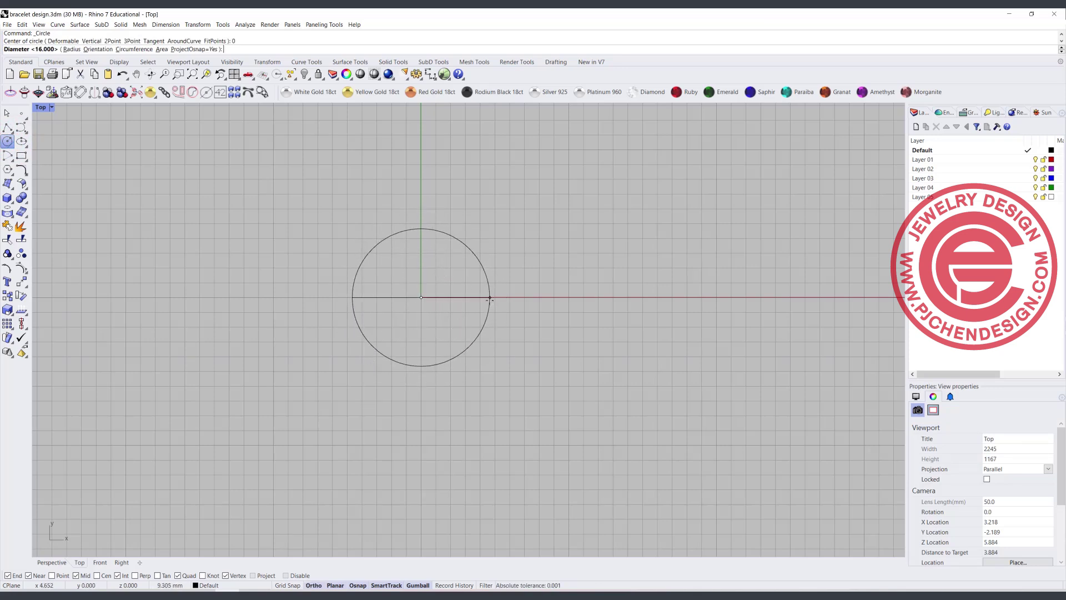
{"action": "left_click", "coordinate": [497, 298]}
- Scale the circle vertically about its centre into a horizontal ellipse about 7.6 mm high
{"action": "left_click", "coordinate": [480, 339]}
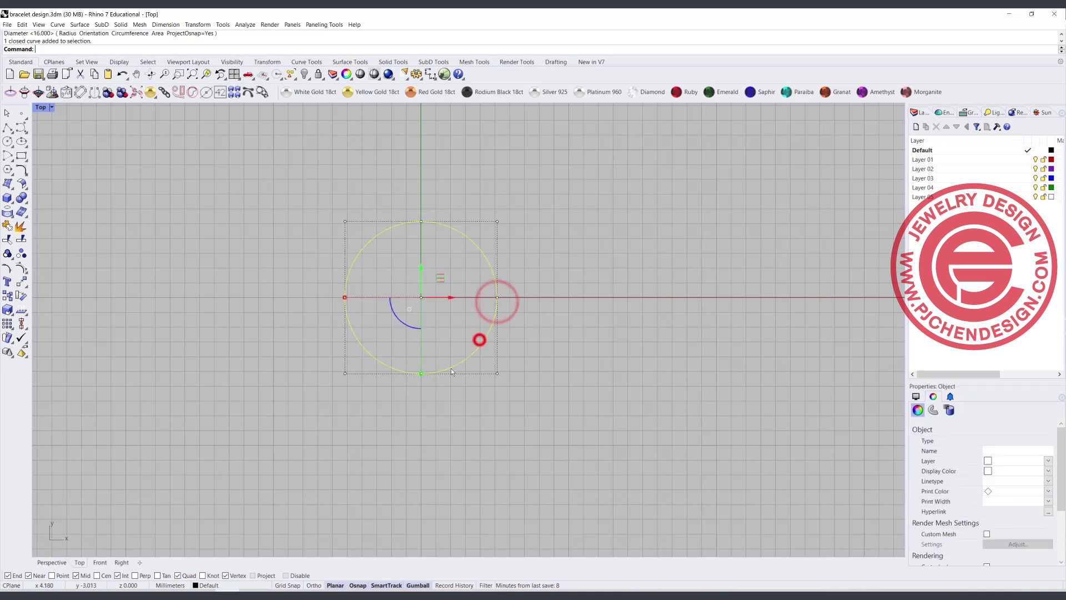
{"action": "left_click_drag", "start_coordinate": [421, 378], "coordinate": [421, 358]}
{"action": "left_click", "coordinate": [611, 415]}
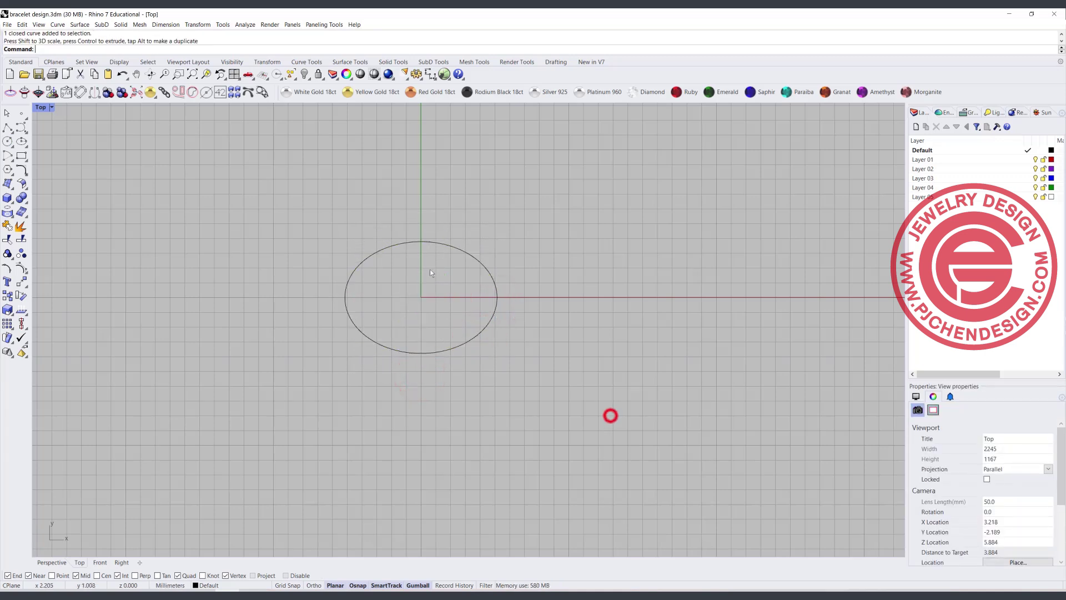
- Draw a vertical straight line across the ellipse near its left end, extending beyond the outline at both ends
{"action": "left_click", "coordinate": [9, 128]}
{"action": "left_click", "coordinate": [360, 236]}
{"action": "left_click", "coordinate": [357, 364]}
{"action": "right_click", "coordinate": [357, 364]}
- Mirror the vertical line across the vertical axis through the origin, keeping the original
{"action": "left_click", "coordinate": [359, 350]}
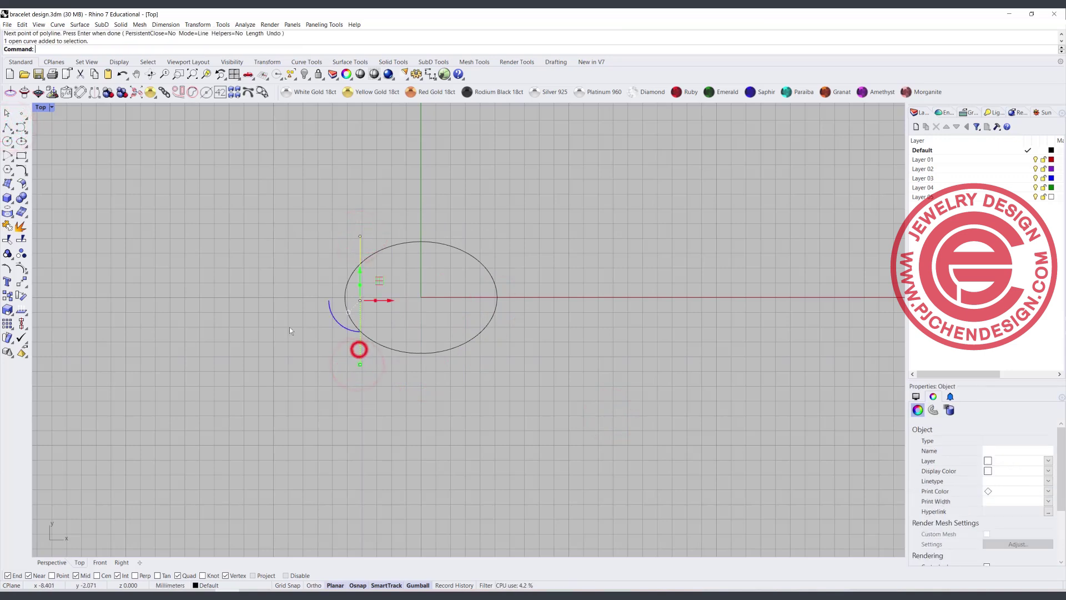
{"action": "left_click", "coordinate": [24, 284]}
{"action": "left_click", "coordinate": [65, 299]}
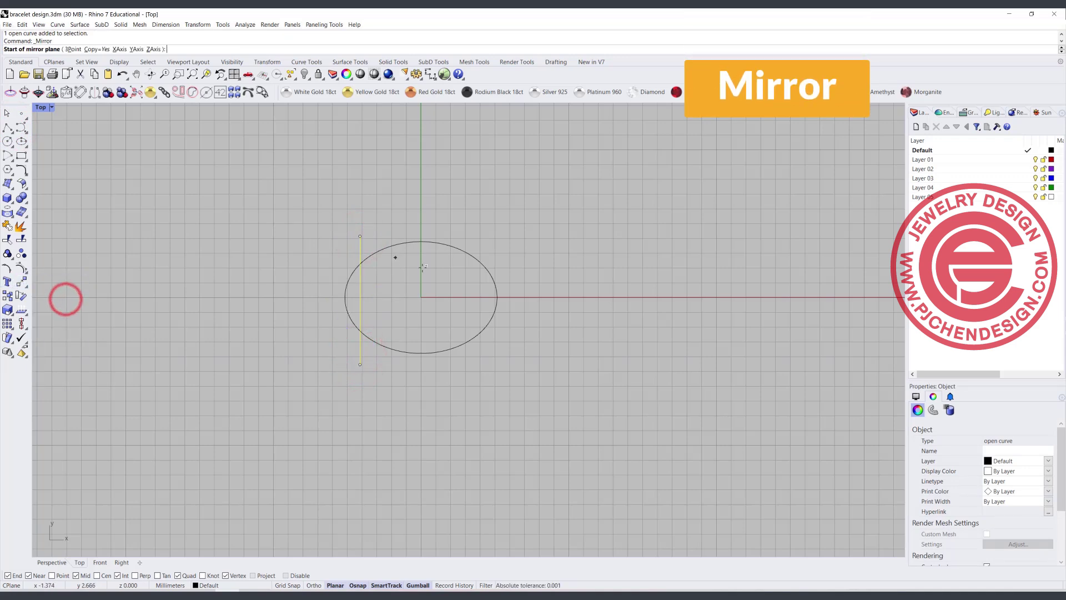
{"action": "type", "text": "0"}
{"action": "key", "text": "Return"}
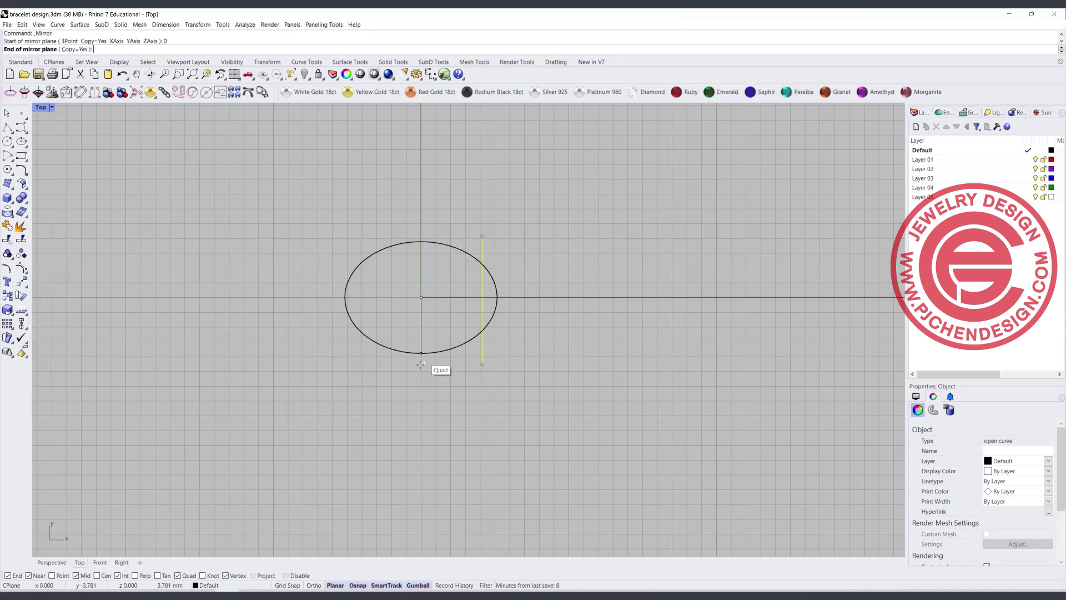
{"action": "left_click", "coordinate": [419, 373]}
- Trim away the left and right ends of the ellipse using the two vertical lines as cutting objects
{"action": "left_click", "coordinate": [481, 350], "text": "shift"}
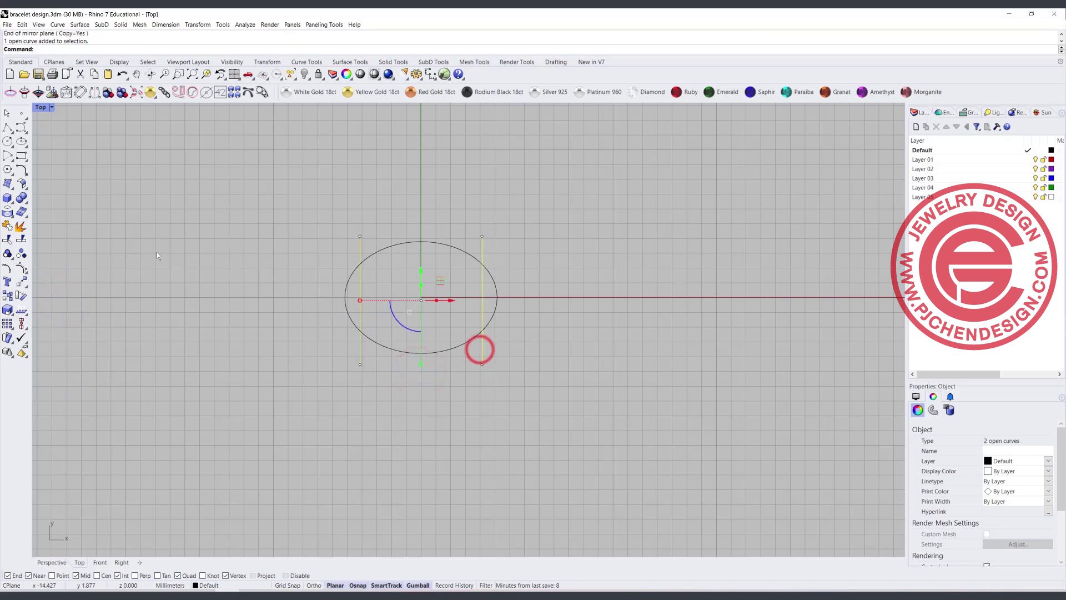
{"action": "left_click", "coordinate": [8, 240]}
{"action": "left_click", "coordinate": [525, 324]}
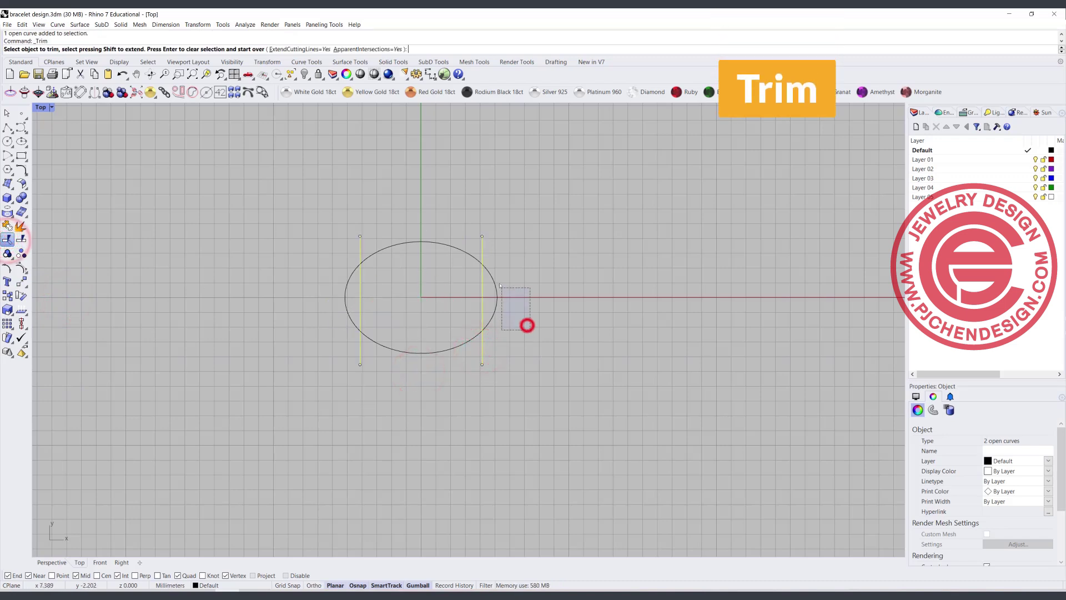
{"action": "left_click_drag", "start_coordinate": [334, 284], "coordinate": [334, 281]}
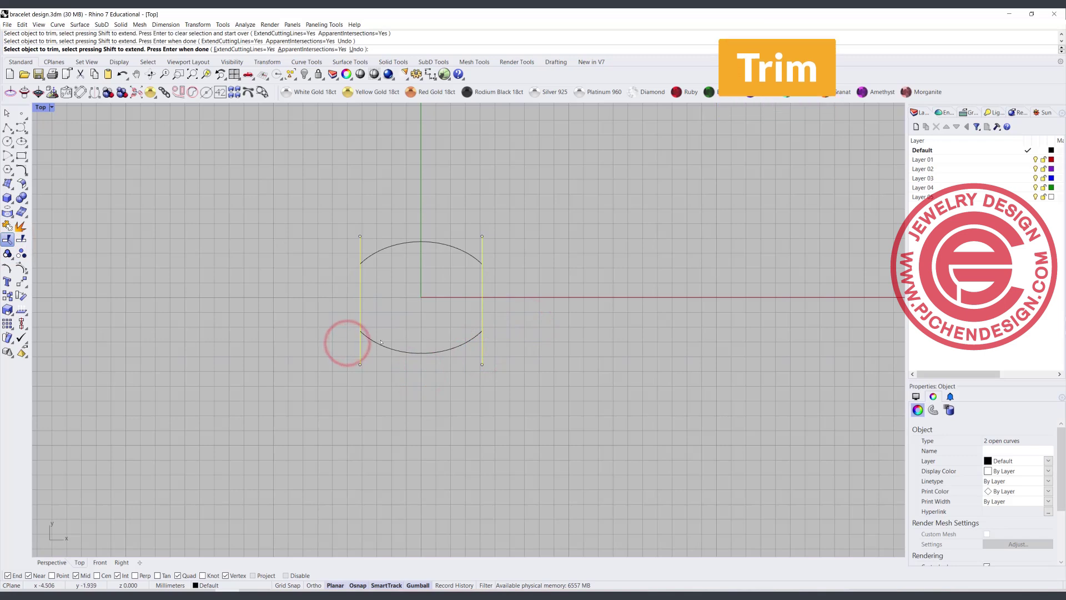
{"action": "key", "text": "Return"}
- Delete the two vertical cutting lines, keeping the upper and lower arcs
{"action": "left_click_drag", "start_coordinate": [524, 372], "coordinate": [468, 355]}
{"action": "key", "text": "Delete"}
{"action": "left_click", "coordinate": [361, 361]}
{"action": "key", "text": "Delete"}
{"action": "left_click_drag", "start_coordinate": [546, 390], "coordinate": [341, 243]}
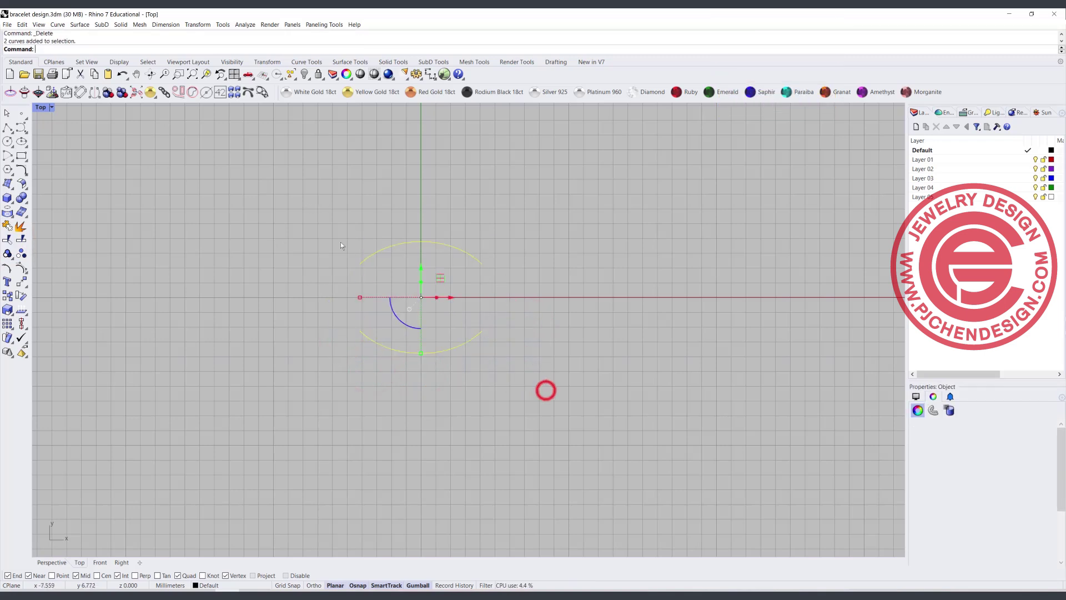
{"action": "left_click_drag", "start_coordinate": [419, 353], "coordinate": [424, 337]}
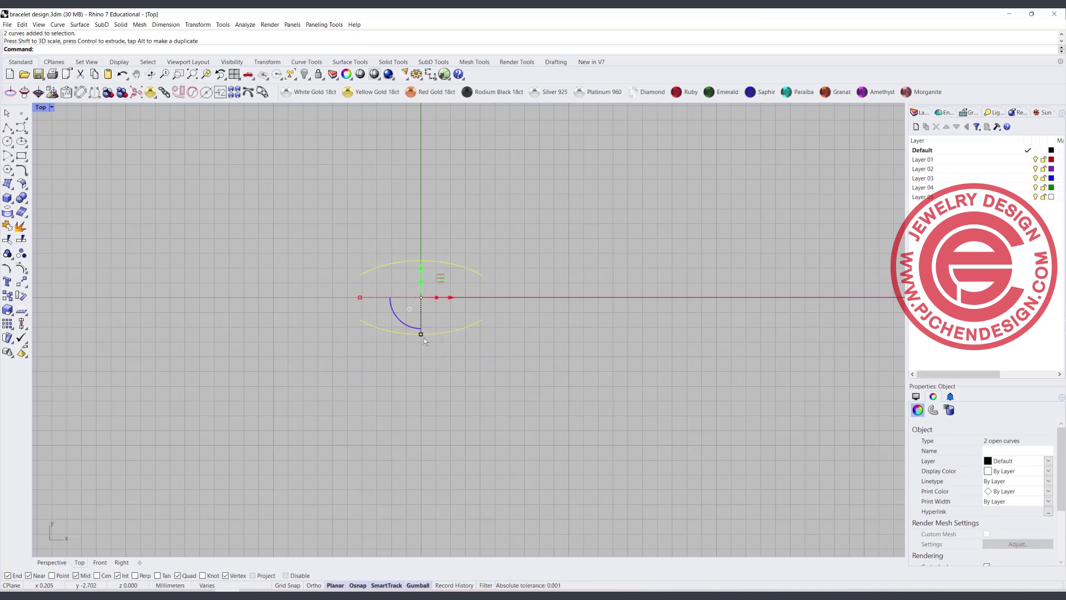
{"action": "key", "text": "ctrl+z"}
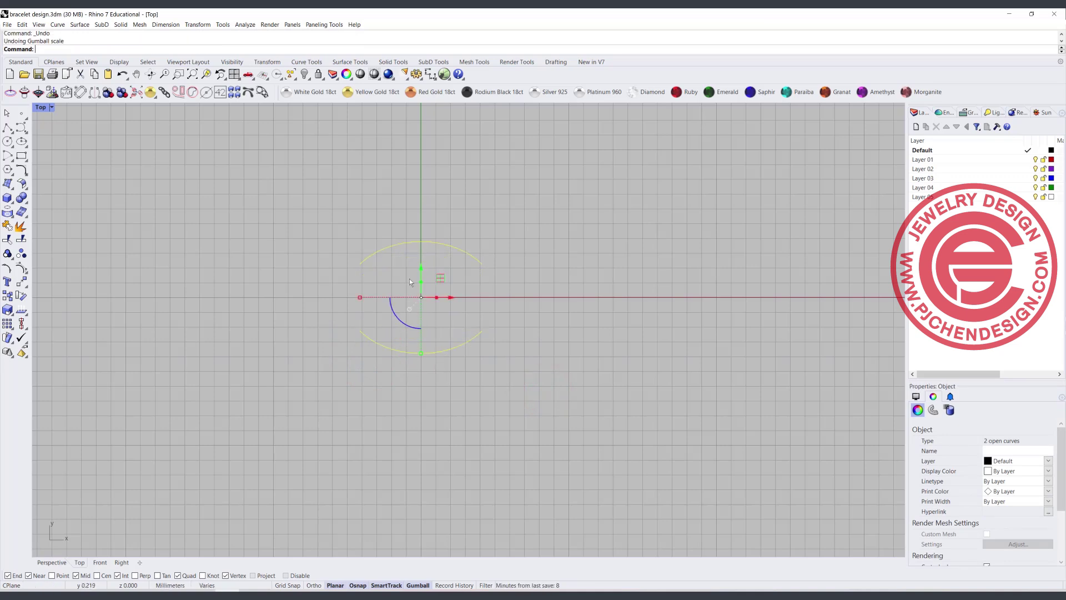
- Show the control points of both arcs and scale their middle points vertically inward to flatten the arcs
{"action": "left_click", "coordinate": [20, 269]}
{"action": "left_click_drag", "start_coordinate": [341, 212], "coordinate": [485, 247]}
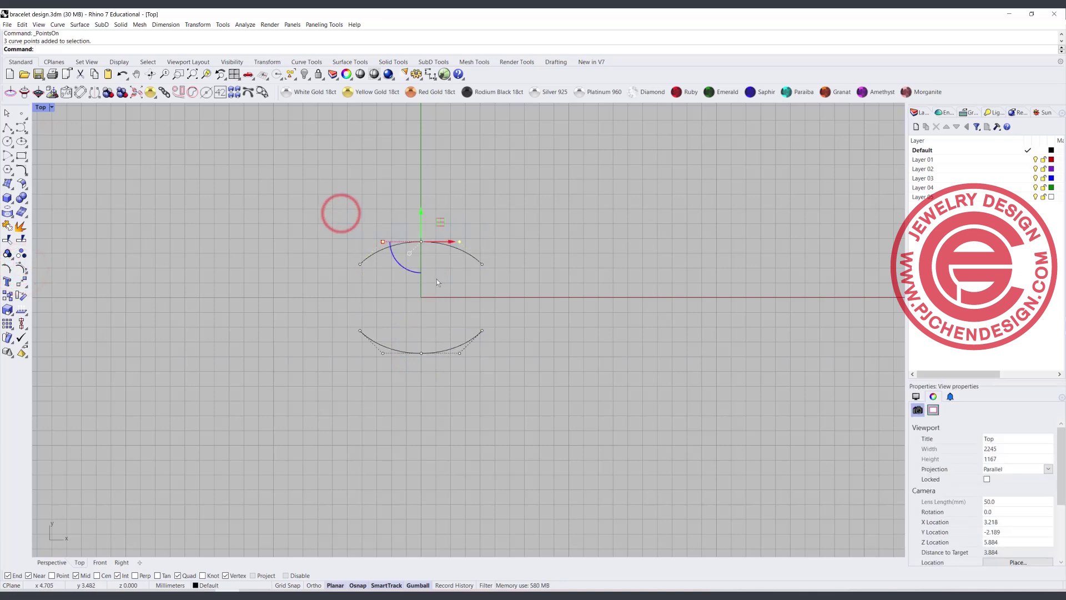
{"action": "left_click_drag", "start_coordinate": [468, 364], "coordinate": [421, 344], "text": "shift"}
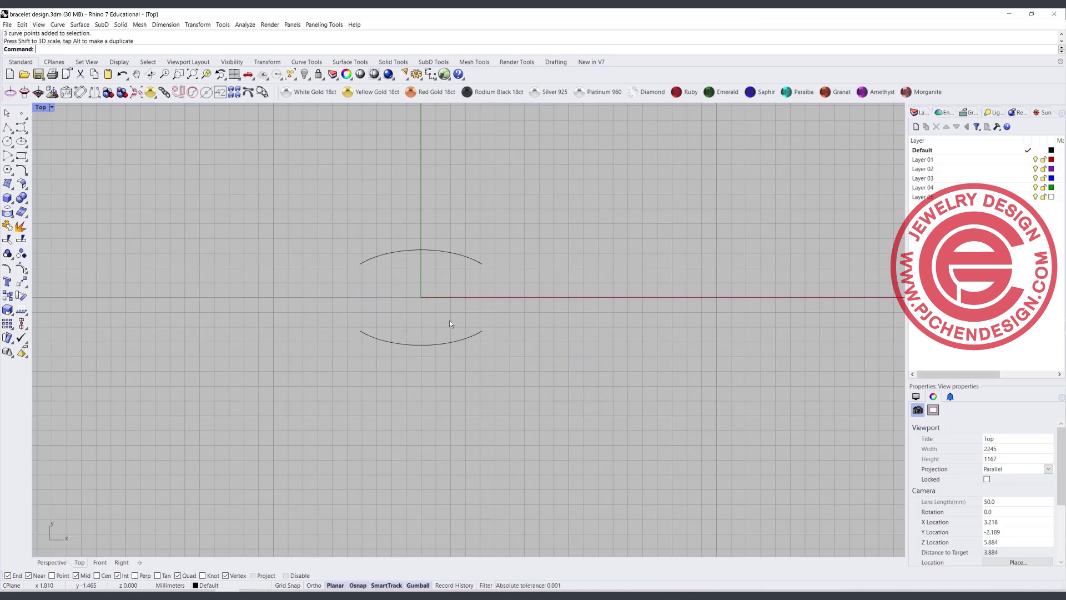
- Draw two short horizontal helper lines, outward from the upper arc's left end and from the lower arc's right end
{"action": "left_click", "coordinate": [7, 127]}
{"action": "left_click", "coordinate": [361, 263]}
{"action": "left_click", "coordinate": [319, 263]}
{"action": "key", "text": "Return"}
{"action": "key", "text": "Return"}
{"action": "left_click", "coordinate": [484, 331]}
{"action": "left_click", "coordinate": [519, 331]}
{"action": "key", "text": "Return"}
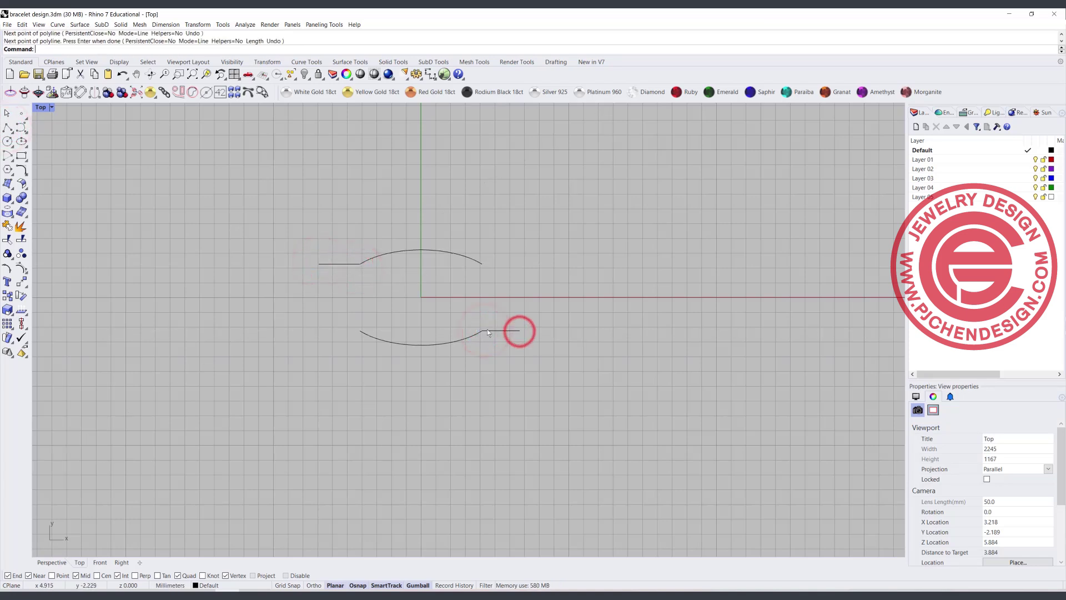
- Connect the two helper lines with an S-shaped BlendCrv using Tangency at both ends, and delete the helper lines
{"action": "left_click", "coordinate": [24, 174]}
{"action": "left_click", "coordinate": [91, 174]}
{"action": "left_click", "coordinate": [352, 263]}
{"action": "left_click", "coordinate": [487, 332]}
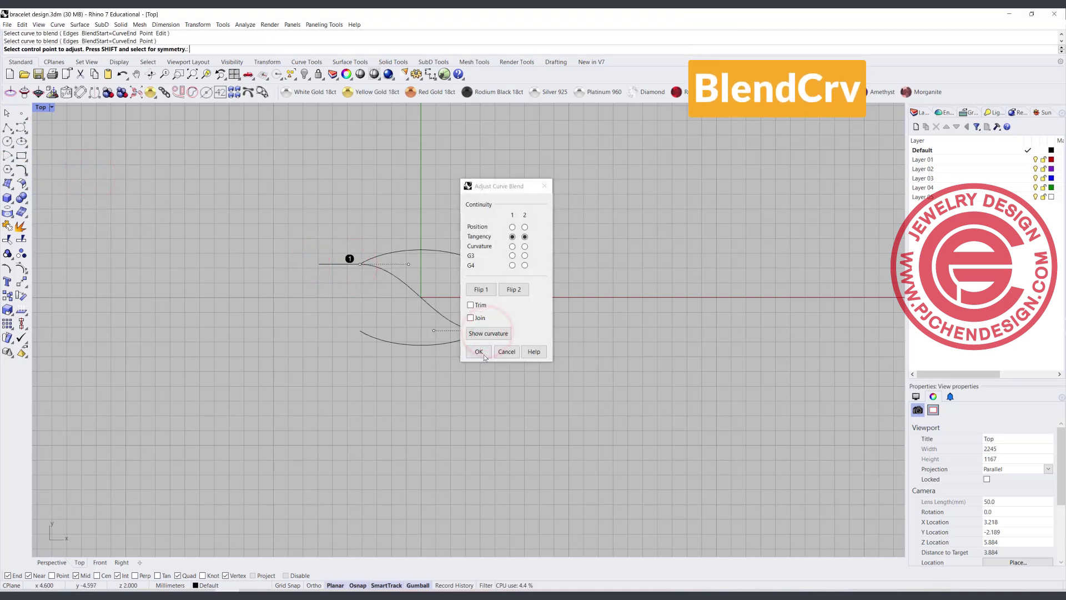
{"action": "left_click", "coordinate": [484, 356]}
{"action": "left_click", "coordinate": [342, 264]}
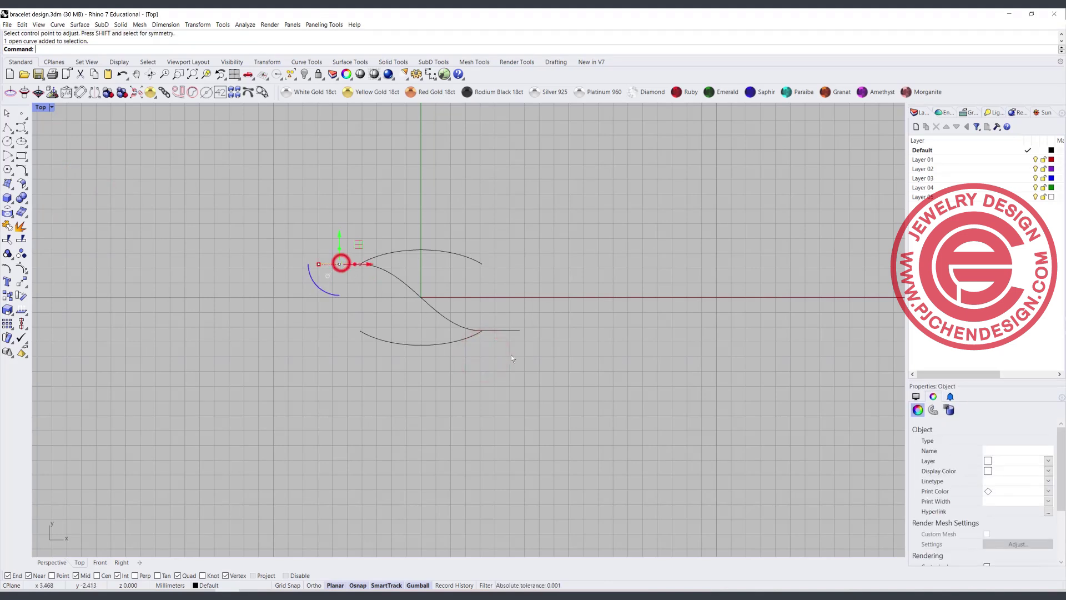
{"action": "key", "text": "Delete"}
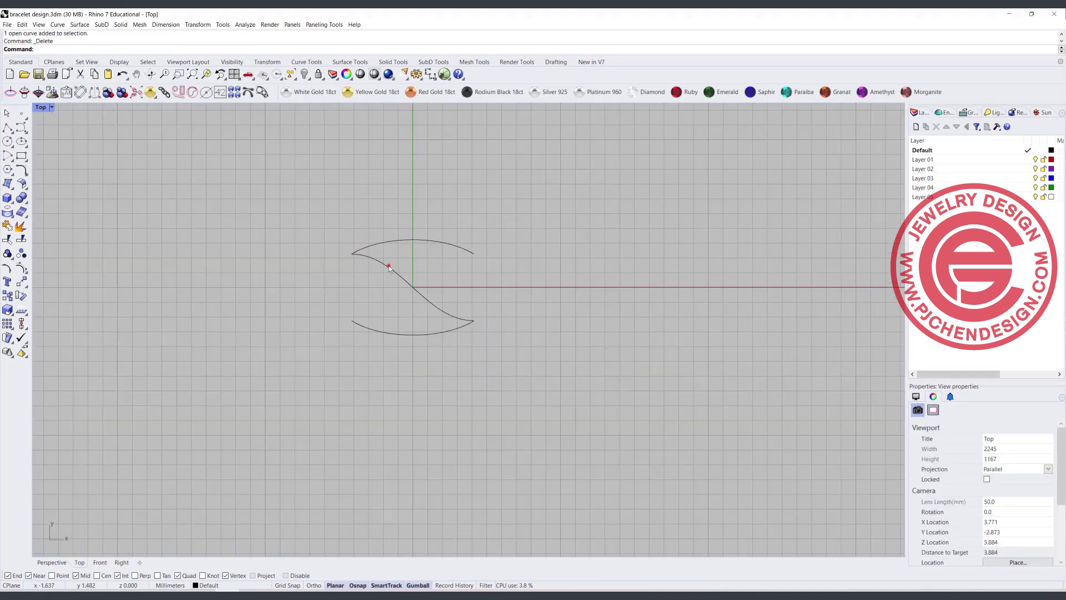
- Raise the S-curve's two middle control points vertically in the perspective view so that the curve arches upward
{"action": "left_click", "coordinate": [389, 265]}
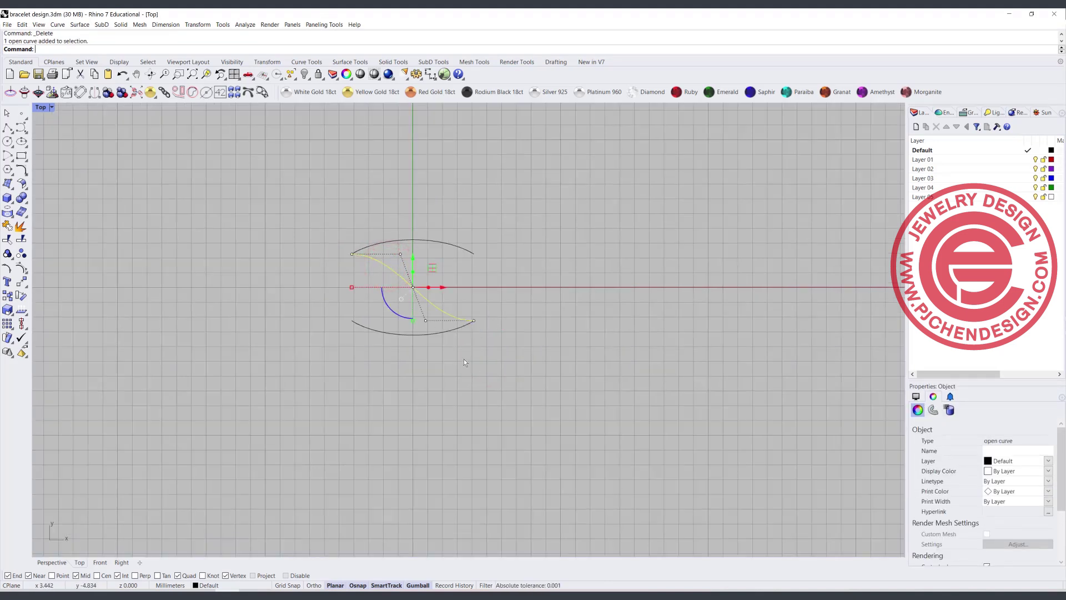
{"action": "double_click", "coordinate": [41, 107]}
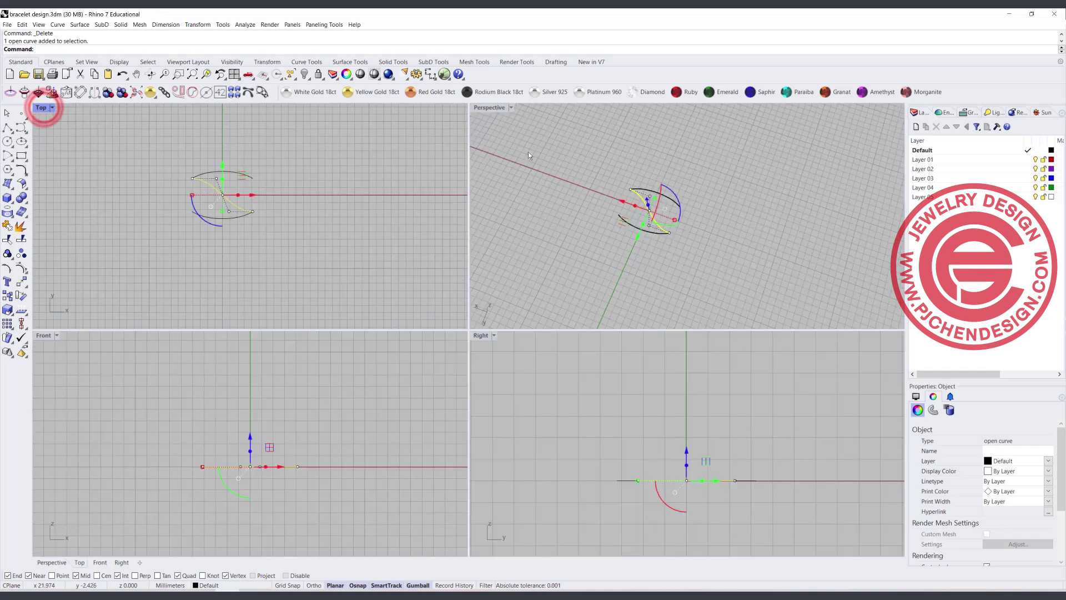
{"action": "left_click", "coordinate": [560, 186]}
{"action": "scroll", "coordinate": [661, 190], "scroll_direction": "up", "scroll_amount": 3}
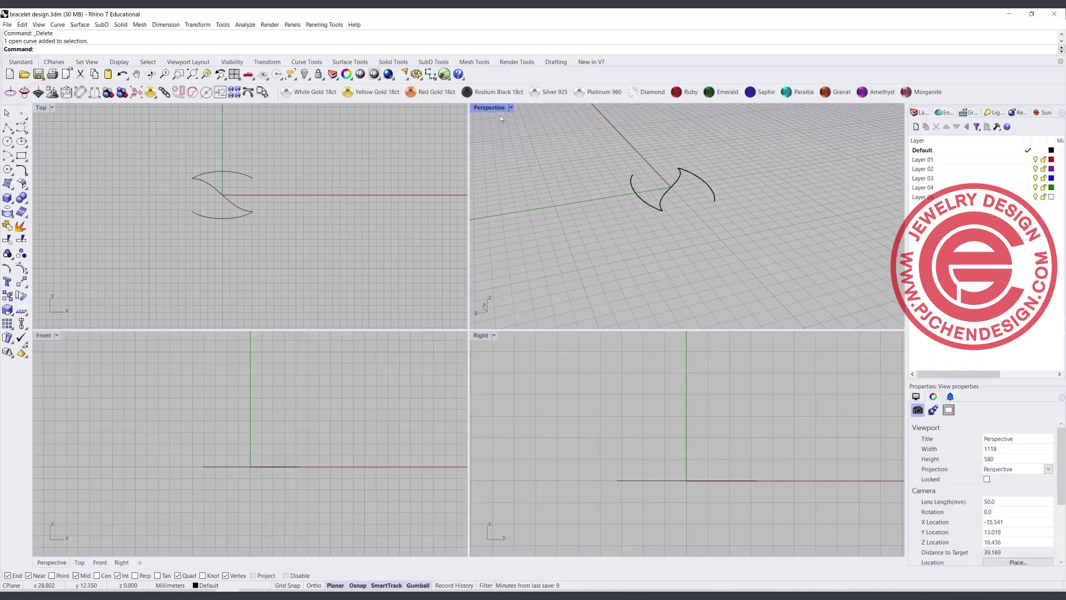
{"action": "double_click", "coordinate": [488, 108]}
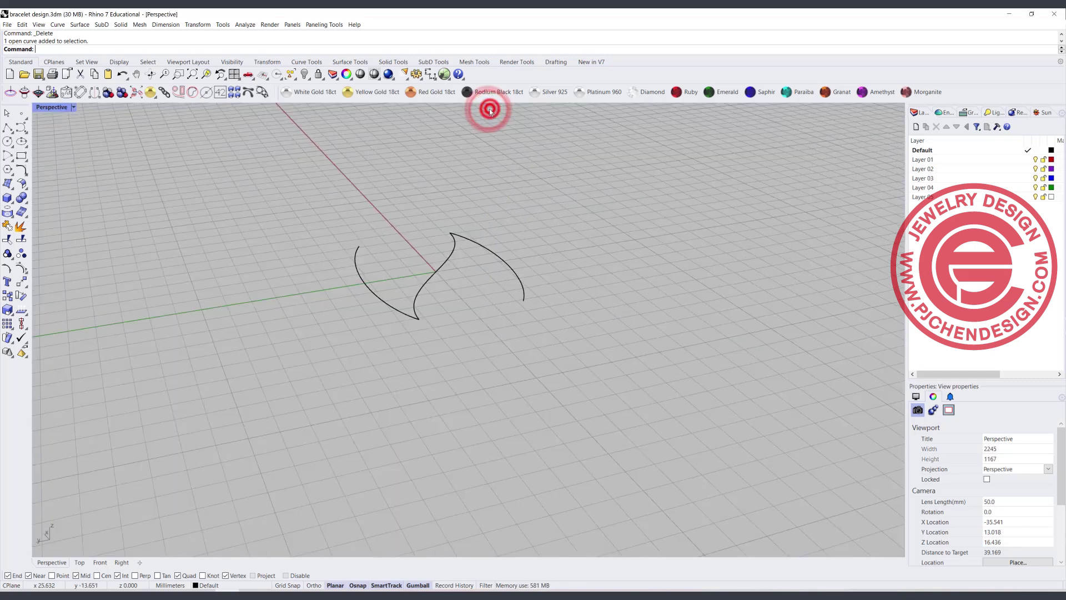
{"action": "left_click", "coordinate": [422, 257]}
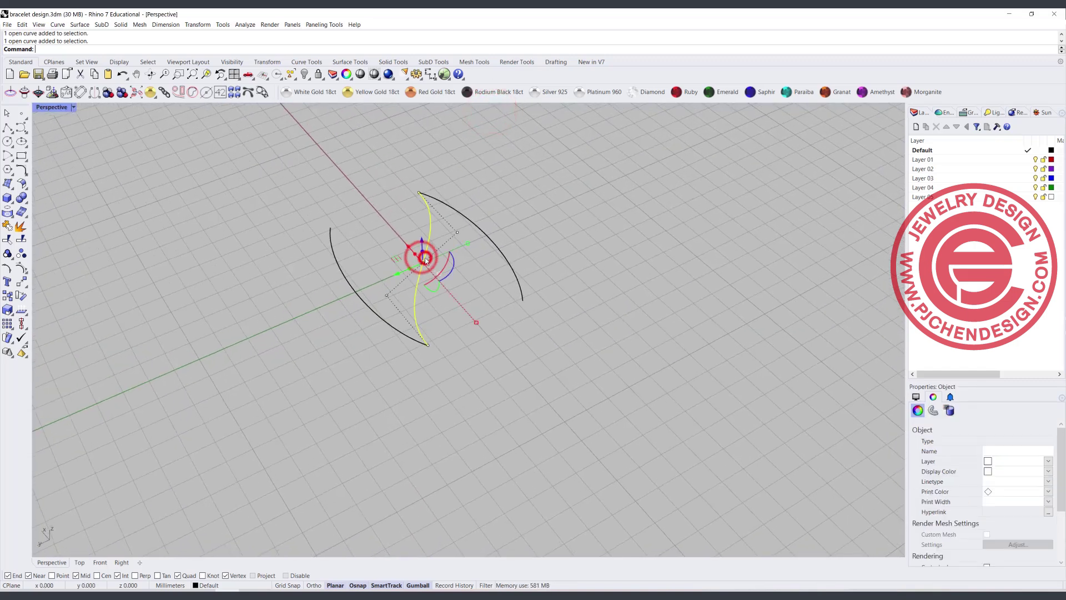
{"action": "left_click", "coordinate": [365, 262]}
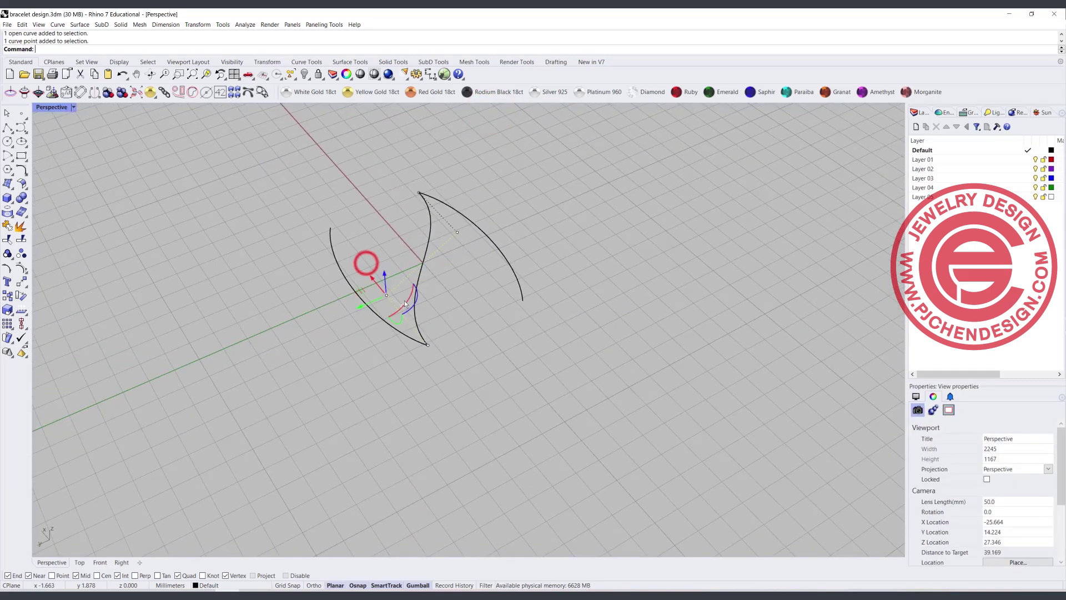
{"action": "left_click", "coordinate": [458, 232], "text": "shift"}
{"action": "left_click_drag", "start_coordinate": [439, 243], "coordinate": [438, 215]}
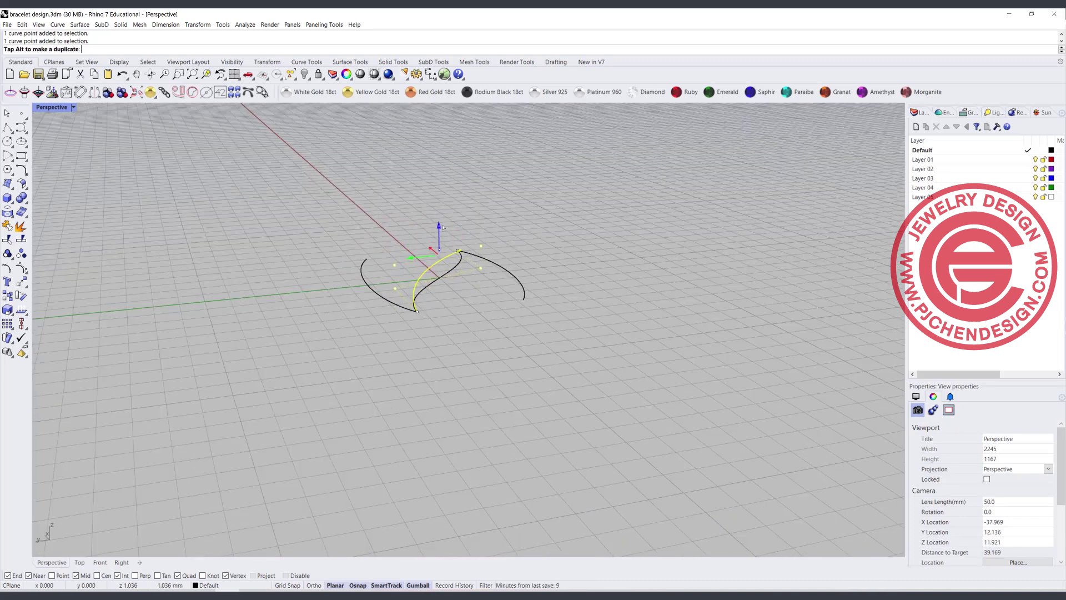
{"action": "left_click_drag", "start_coordinate": [444, 217], "coordinate": [445, 227]}
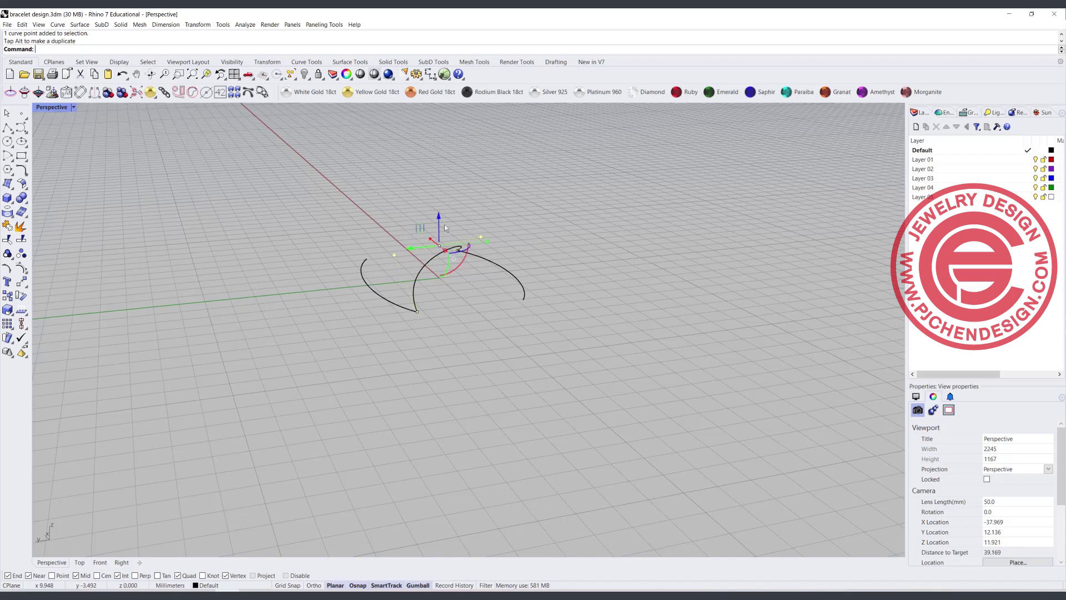
- Draw a straight line joining the S-curve's free end to the matching end of the lower arc
{"action": "right_click_drag", "start_coordinate": [369, 289], "coordinate": [450, 351]}
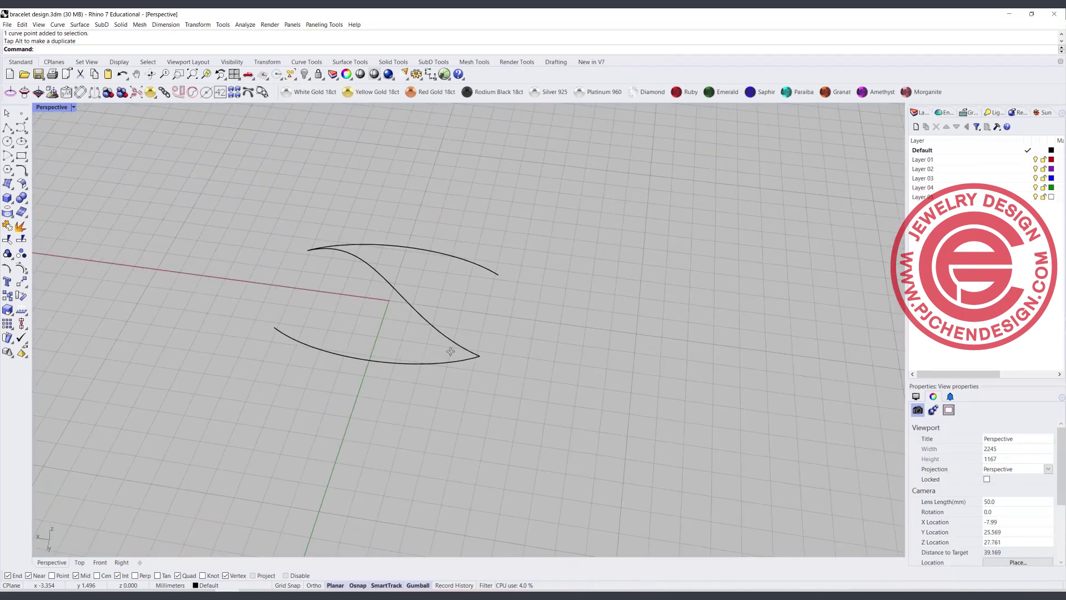
{"action": "left_click", "coordinate": [8, 127]}
{"action": "left_click", "coordinate": [309, 250]}
{"action": "left_click", "coordinate": [276, 325]}
{"action": "right_click", "coordinate": [276, 322]}
{"action": "right_click_drag", "start_coordinate": [275, 321], "coordinate": [296, 304]}
{"action": "left_click", "coordinate": [414, 302]}
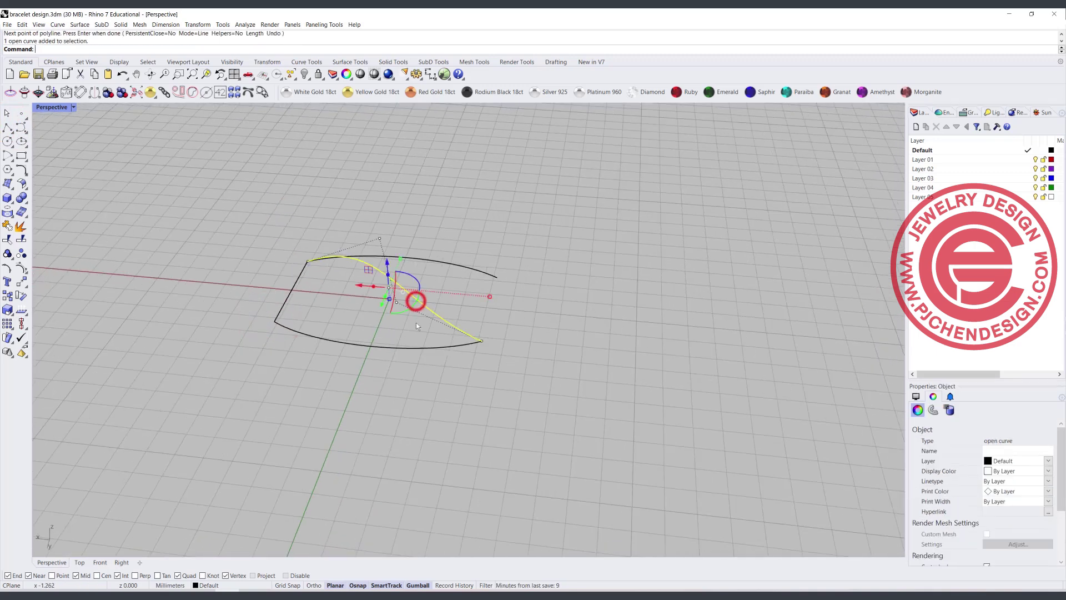
{"action": "left_click", "coordinate": [401, 348]}
{"action": "left_click", "coordinate": [302, 294]}
{"action": "left_click", "coordinate": [141, 192]}
{"action": "left_click", "coordinate": [100, 26]}
- Create a Sweep 2 Rails surface with the S-curve and lower arc as rails and the straight line as cross section
{"action": "mouse_move", "coordinate": [80, 25]}
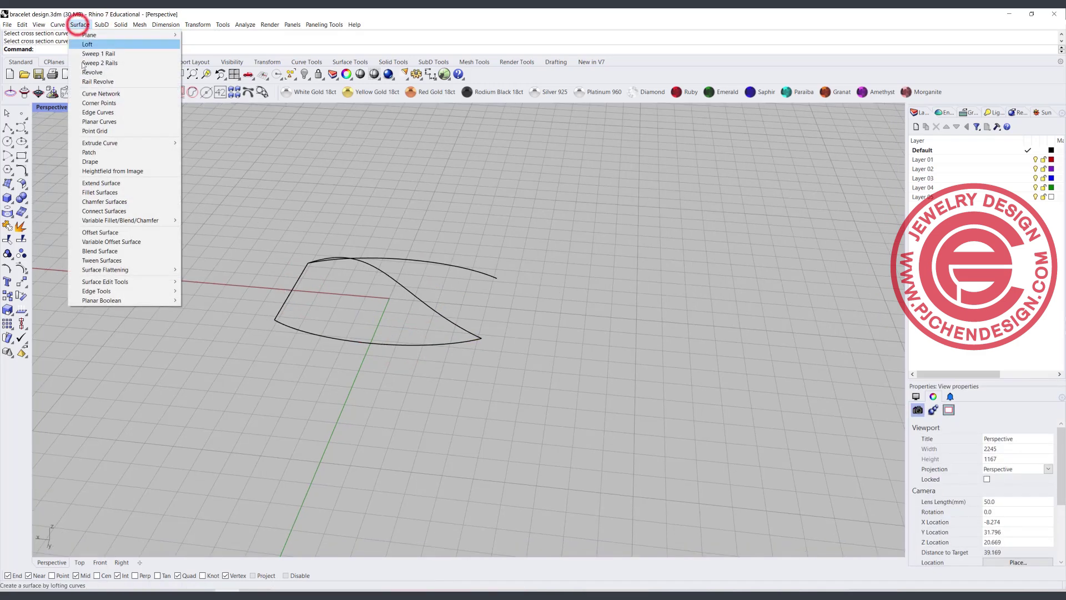
{"action": "left_click", "coordinate": [85, 64]}
{"action": "left_click", "coordinate": [388, 276]}
{"action": "left_click", "coordinate": [314, 336]}
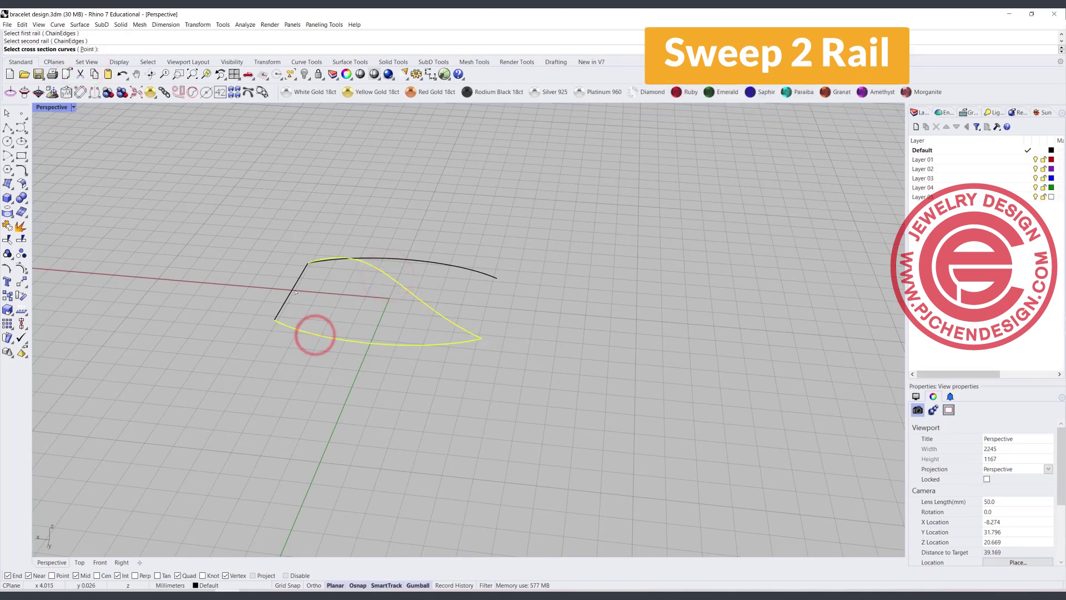
{"action": "left_click", "coordinate": [294, 290]}
{"action": "key", "text": "Return"}
{"action": "right_click_drag", "start_coordinate": [232, 289], "coordinate": [471, 314]}
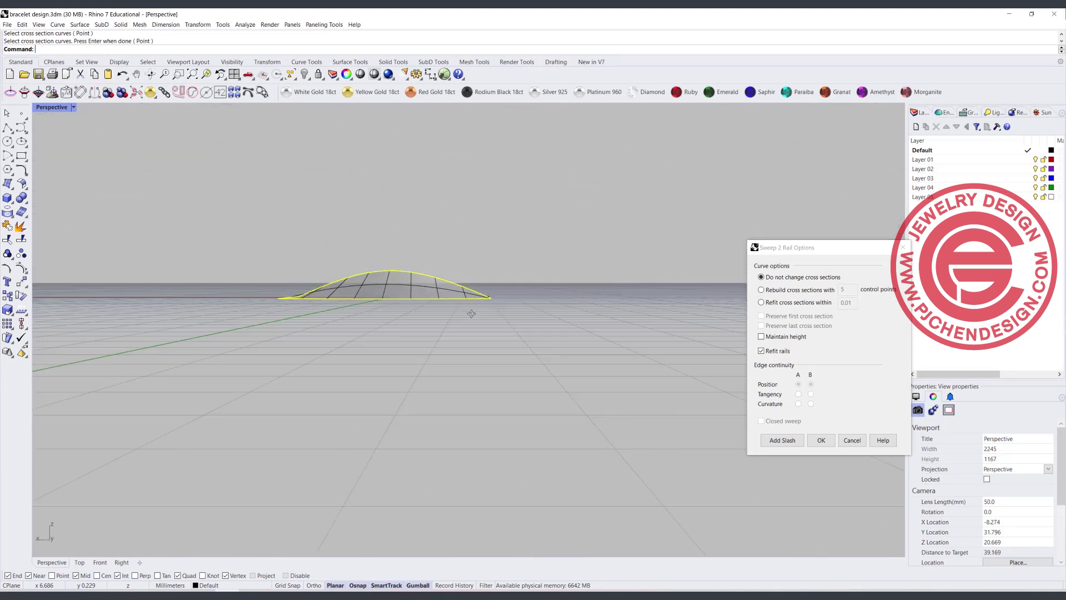
{"action": "left_click", "coordinate": [821, 441]}
- Examine the shape of the swept surface in Rendered display mode from several angles
{"action": "left_click", "coordinate": [73, 107]}
{"action": "left_click", "coordinate": [67, 166]}
{"action": "right_click_drag", "start_coordinate": [361, 288], "coordinate": [482, 297]}
{"action": "right_click_drag", "start_coordinate": [593, 281], "coordinate": [481, 364]}
- Undo the two-rail sweep and set the perspective view's display mode to Ghosted
{"action": "key", "text": "ctrl+z"}
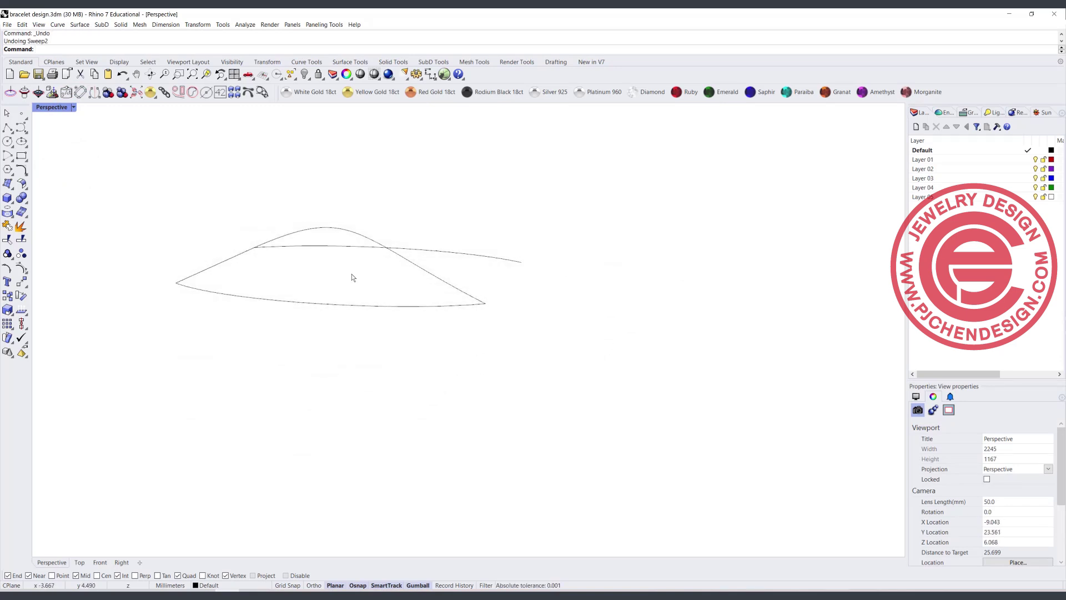
{"action": "left_click", "coordinate": [72, 108]}
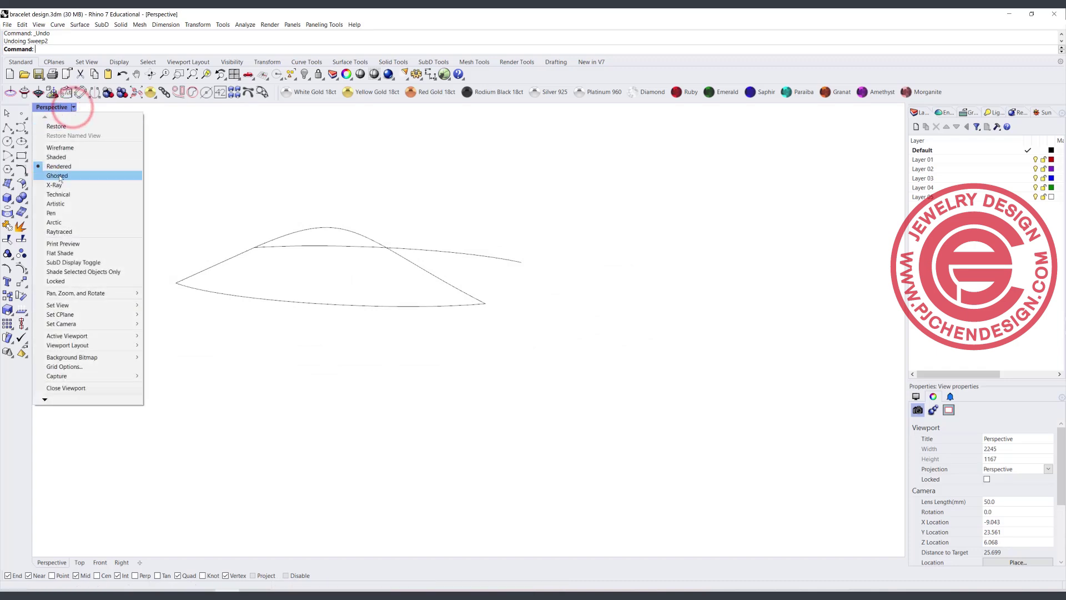
{"action": "left_click", "coordinate": [59, 174]}
- Rebuild the straight connecting line with a point count of 4 and degree 3
{"action": "right_click_drag", "start_coordinate": [366, 204], "coordinate": [334, 257]}
{"action": "left_click", "coordinate": [197, 268]}
{"action": "right_click_drag", "start_coordinate": [270, 285], "coordinate": [273, 250]}
{"action": "type", "text": "rebuild"}
{"action": "key", "text": "Return"}
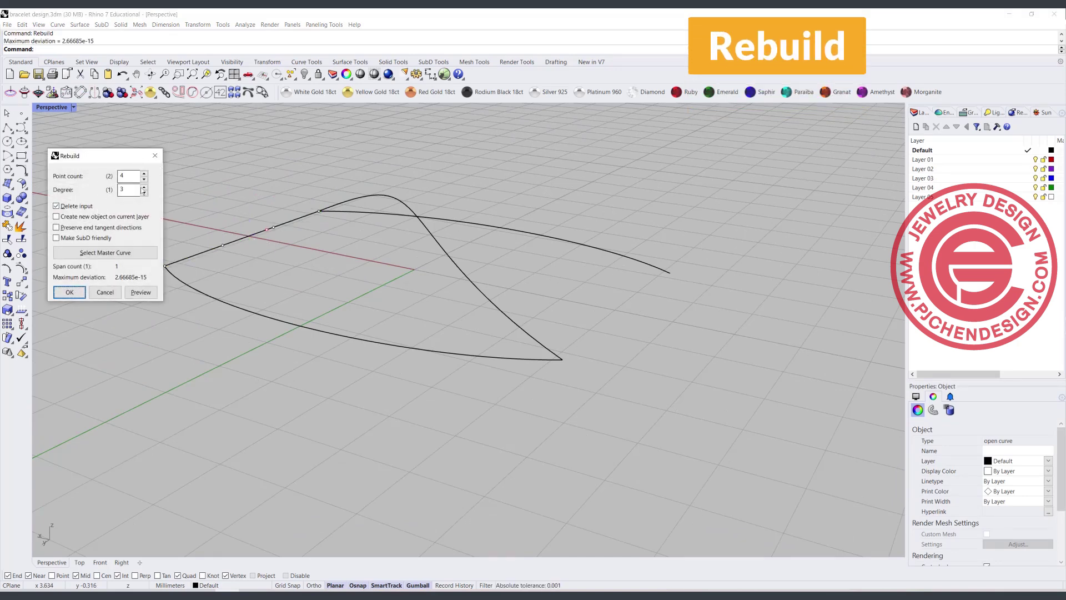
{"action": "left_click", "coordinate": [124, 190]}
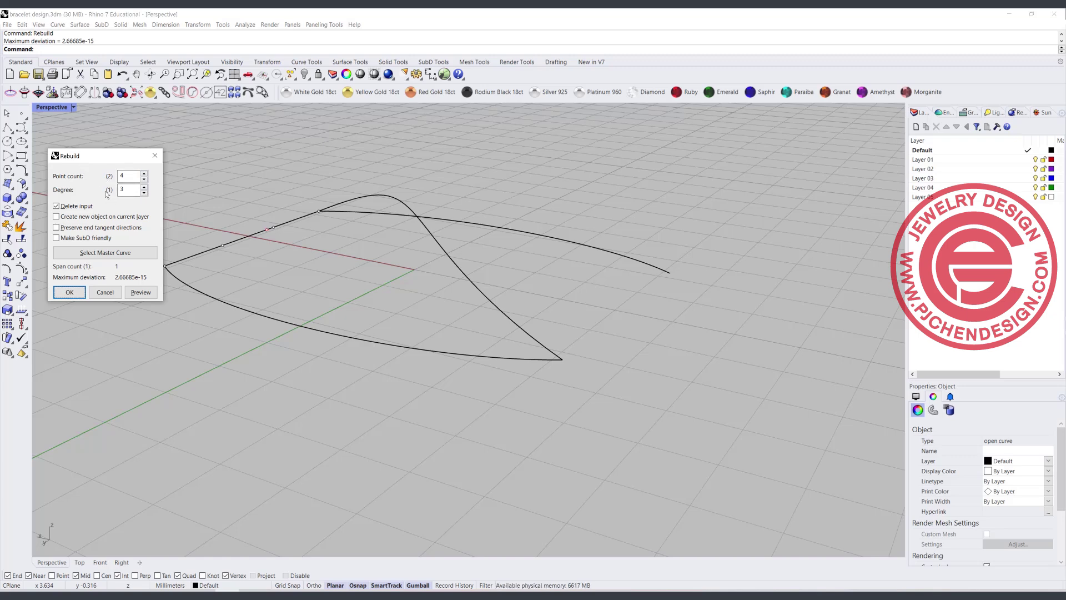
{"action": "left_click", "coordinate": [68, 293]}
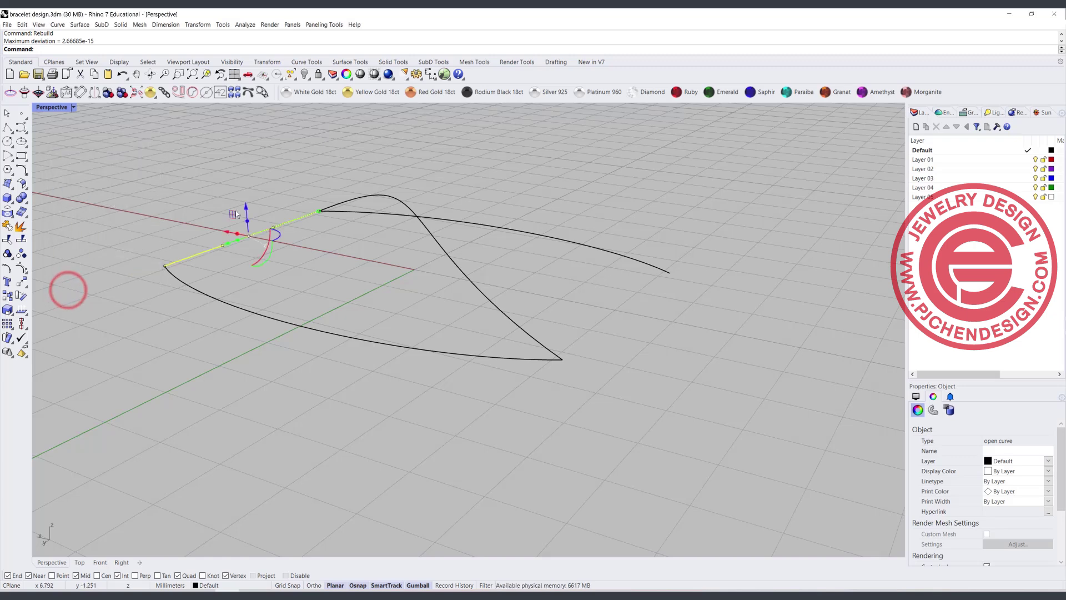
- Move the rebuilt line's two middle control points vertically downward to give it a concave sag
{"action": "scroll", "coordinate": [277, 232], "scroll_direction": "up", "scroll_amount": 2}
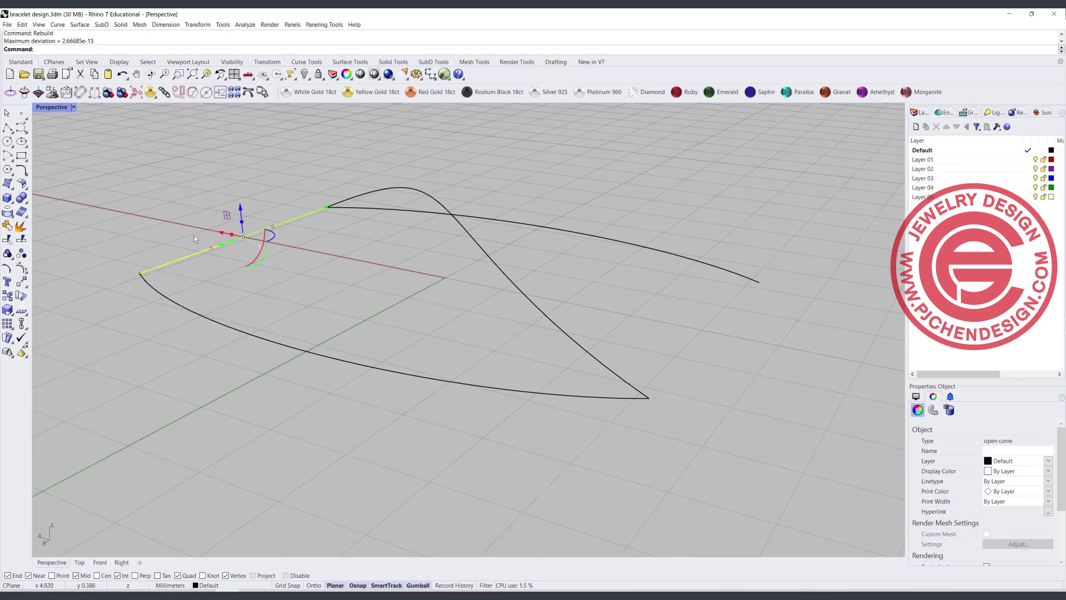
{"action": "left_click_drag", "start_coordinate": [186, 157], "coordinate": [289, 259]}
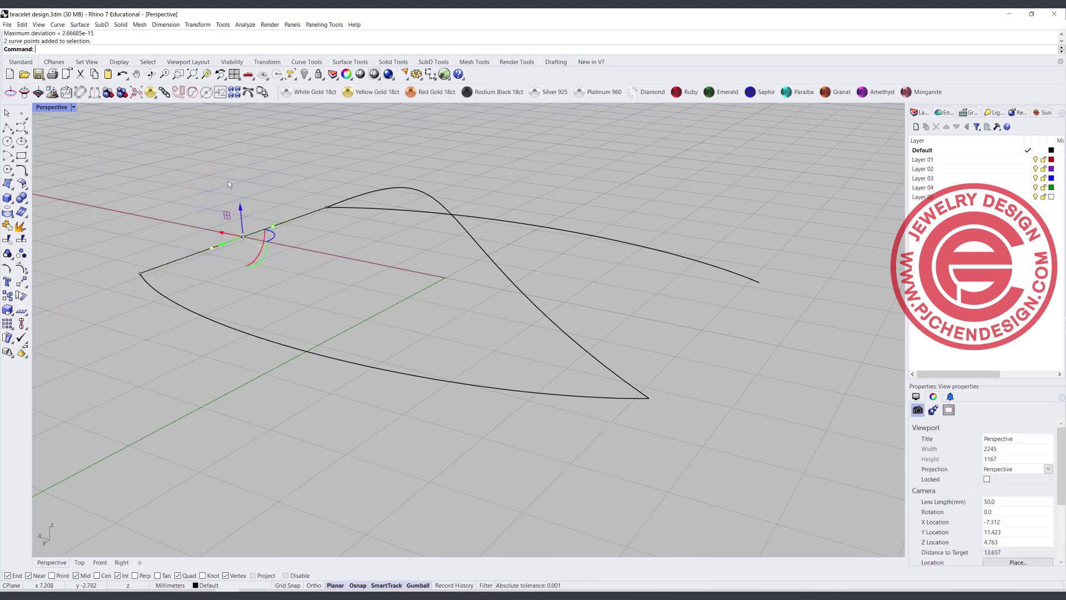
{"action": "left_click_drag", "start_coordinate": [240, 208], "coordinate": [244, 236]}
{"action": "key", "text": "Escape"}
{"action": "key", "text": "Escape"}
- Create a Sweep 2 Rails surface along the S-curve and lower arc with the concave curve as cross section
{"action": "scroll", "coordinate": [327, 271], "scroll_direction": "down", "scroll_amount": 4}
{"action": "right_click_drag", "start_coordinate": [190, 367], "coordinate": [372, 303]}
{"action": "left_click", "coordinate": [80, 25]}
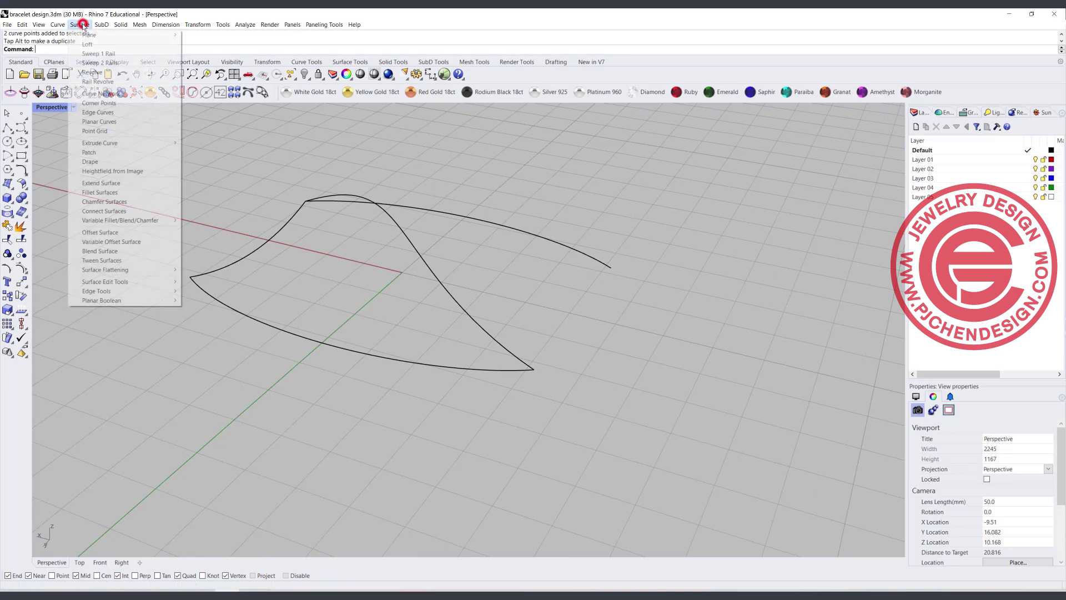
{"action": "left_click", "coordinate": [89, 58]}
{"action": "left_click", "coordinate": [417, 251]}
{"action": "left_click", "coordinate": [342, 346]}
{"action": "left_click", "coordinate": [251, 251]}
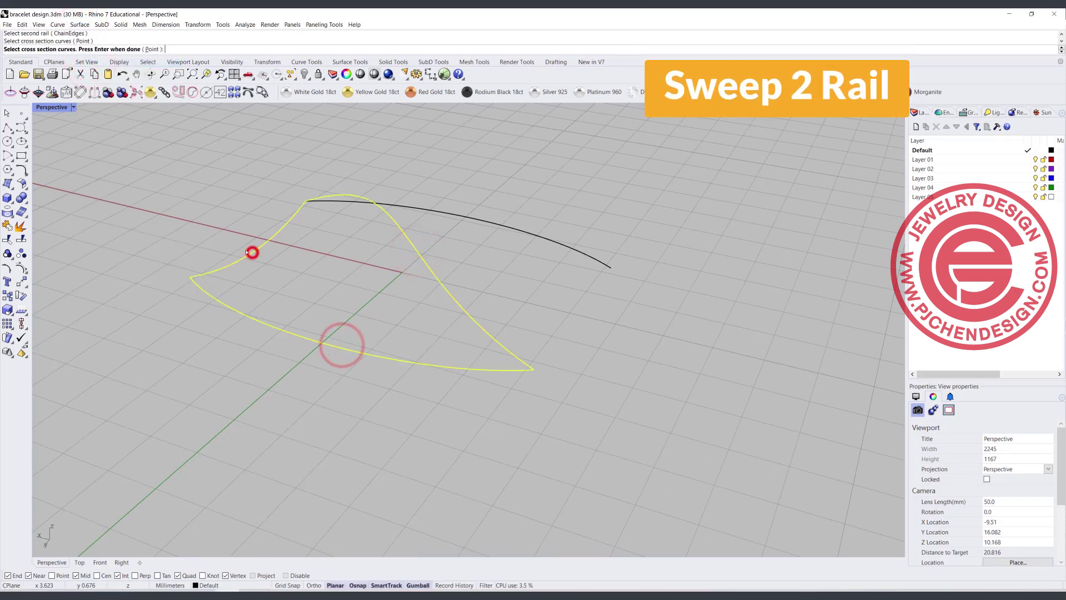
{"action": "key", "text": "Return"}
{"action": "key", "text": "Return"}
- Rotate a copy of the swept surface 180 degrees around the origin in the Top view
{"action": "right_click_drag", "start_coordinate": [487, 354], "coordinate": [520, 390]}
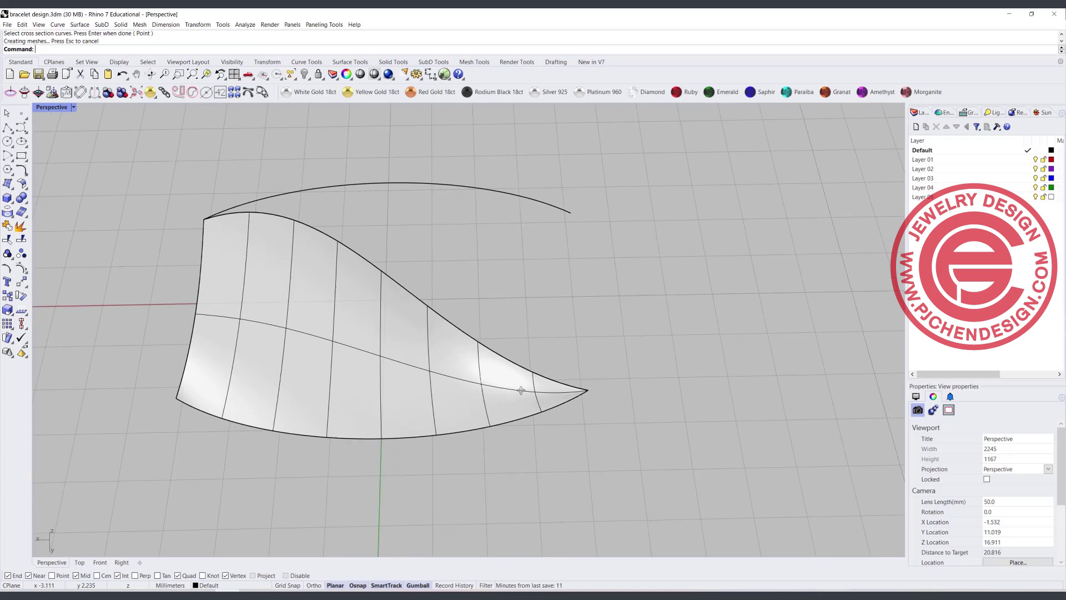
{"action": "left_click", "coordinate": [360, 325]}
{"action": "double_click", "coordinate": [52, 107]}
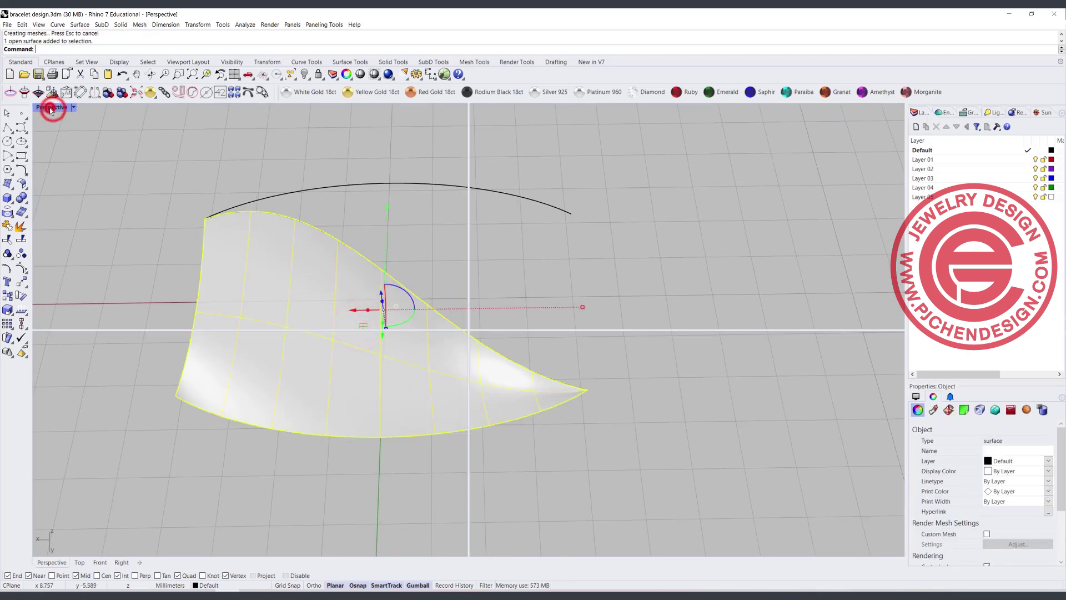
{"action": "left_click", "coordinate": [21, 296]}
{"action": "type", "text": "0"}
{"action": "key", "text": "Return"}
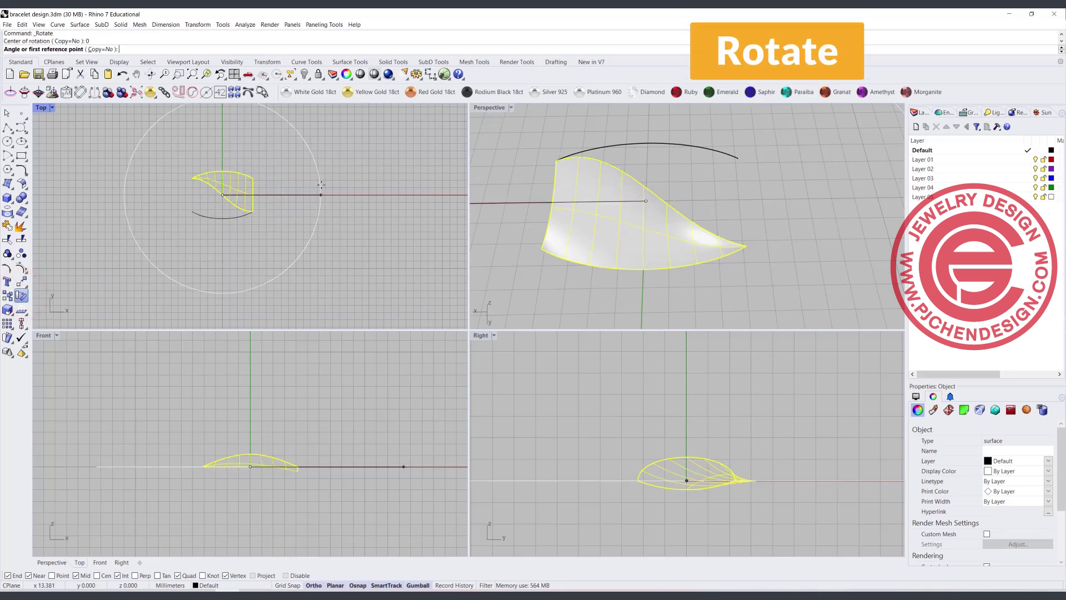
{"action": "left_click", "coordinate": [321, 185]}
{"action": "left_click", "coordinate": [83, 49]}
{"action": "left_click", "coordinate": [96, 199]}
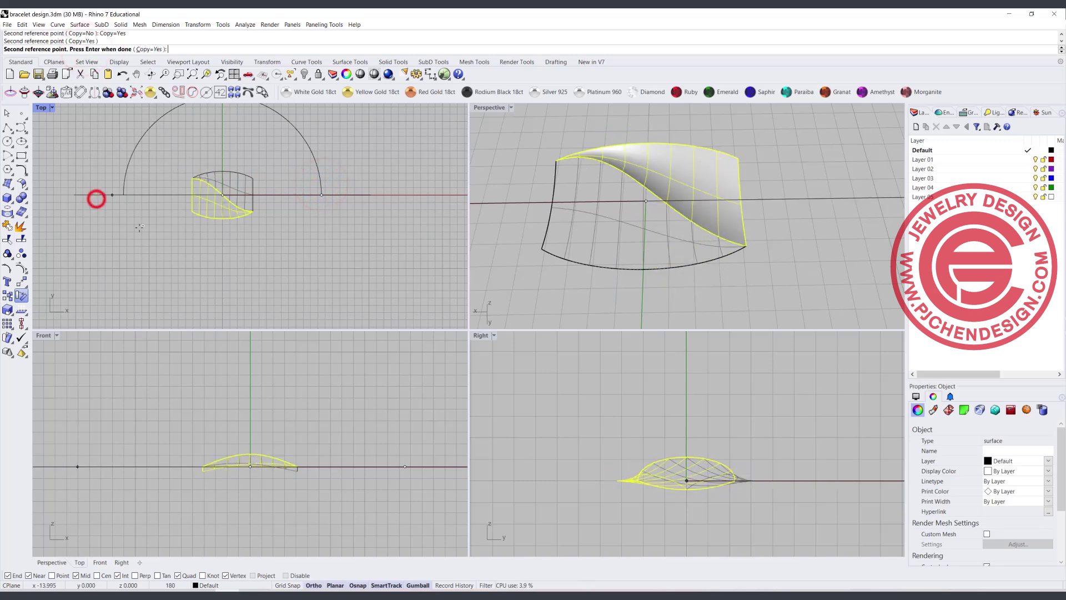
{"action": "key", "text": "Return"}
- Examine how the two swept surfaces meet along their shared S-curve edge
{"action": "left_click", "coordinate": [355, 278]}
{"action": "right_click_drag", "start_coordinate": [675, 236], "coordinate": [616, 192]}
{"action": "left_click", "coordinate": [614, 194]}
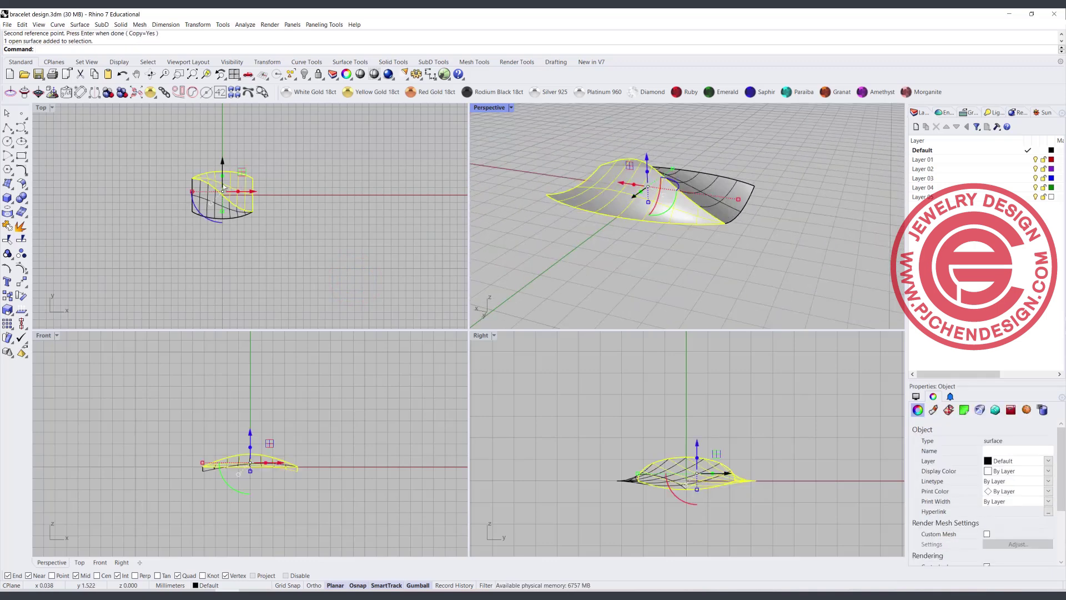
{"action": "scroll", "coordinate": [223, 188], "scroll_direction": "up", "scroll_amount": 2}
{"action": "left_click", "coordinate": [369, 238]}
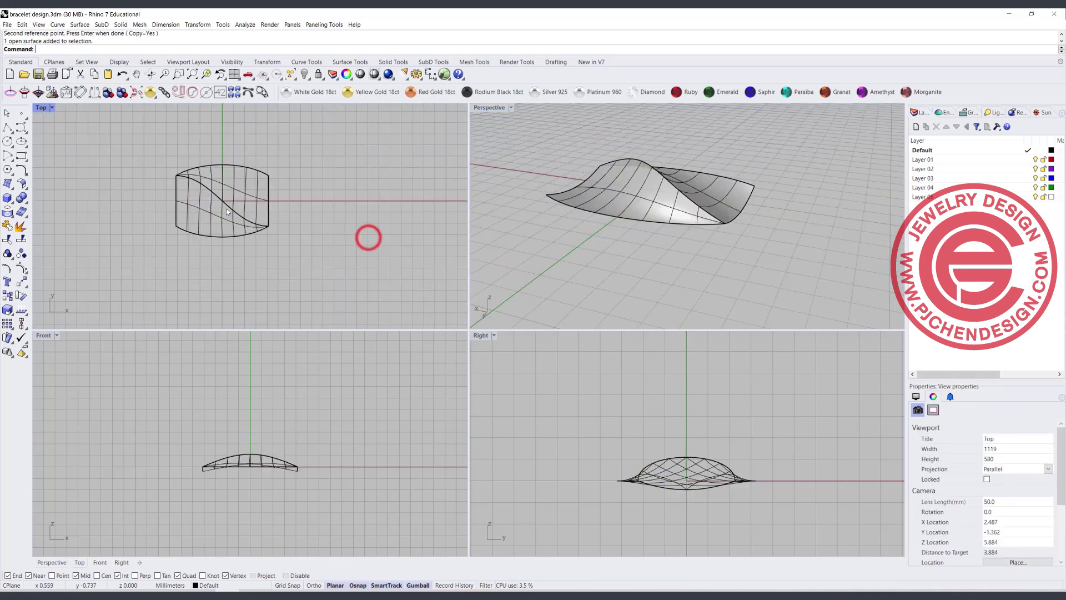
{"action": "right_click_drag", "start_coordinate": [591, 212], "coordinate": [689, 237]}
{"action": "scroll", "coordinate": [643, 178], "scroll_direction": "up", "scroll_amount": 7}
{"action": "right_click_drag", "start_coordinate": [642, 178], "coordinate": [688, 168]}
{"action": "scroll", "coordinate": [649, 147], "scroll_direction": "up", "scroll_amount": 10}
- Join the original swept surface and its rotated copy into one open polysurface
{"action": "left_click", "coordinate": [703, 180]}
{"action": "left_click", "coordinate": [639, 143], "text": "shift"}
{"action": "left_click", "coordinate": [6, 225]}
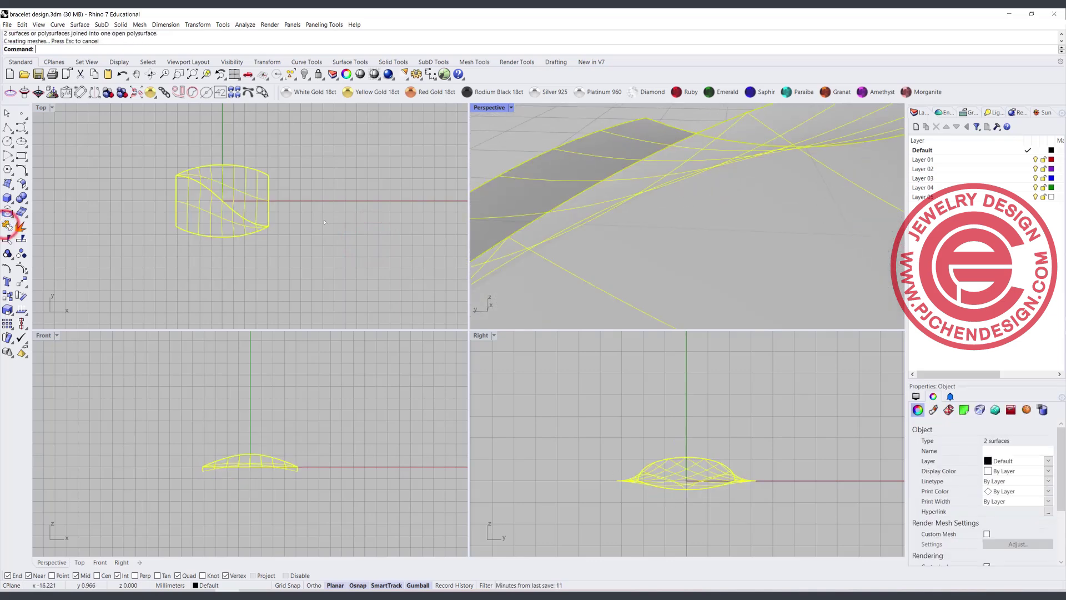
- Check the joined polysurface for naked edges with Show Edges and inspect its outer boundary and S-curve seam
{"action": "left_click", "coordinate": [242, 24]}
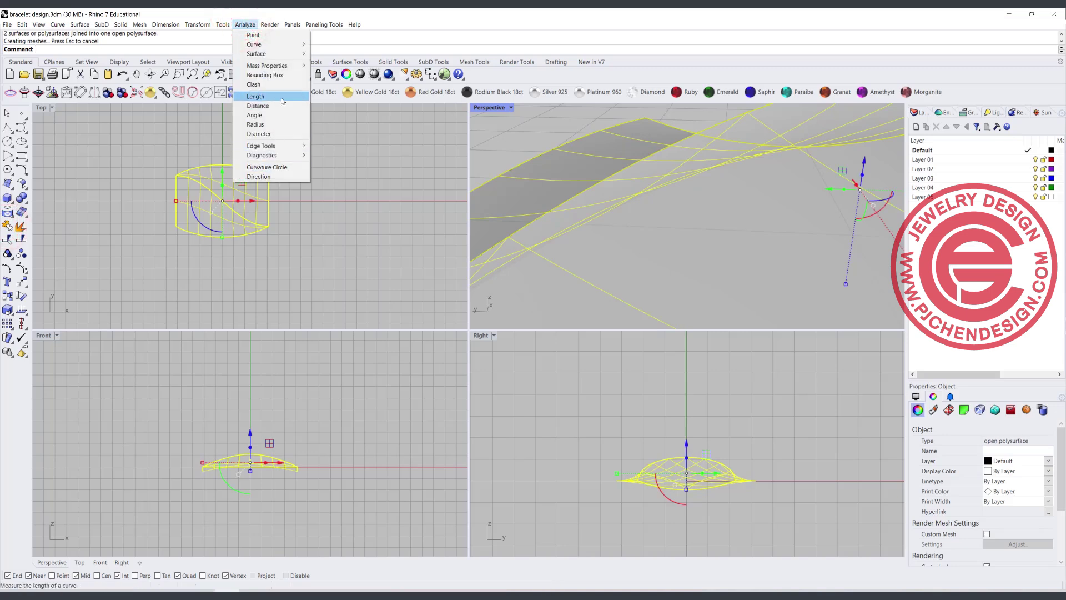
{"action": "mouse_move", "coordinate": [287, 146]}
{"action": "left_click", "coordinate": [332, 145]}
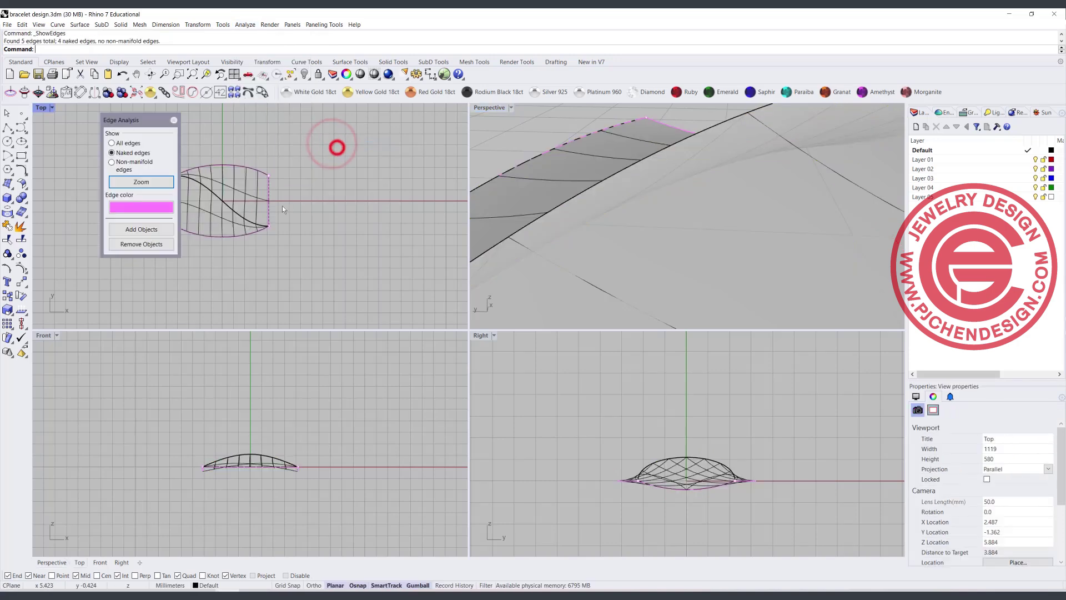
{"action": "scroll", "coordinate": [615, 162], "scroll_direction": "down", "scroll_amount": 5}
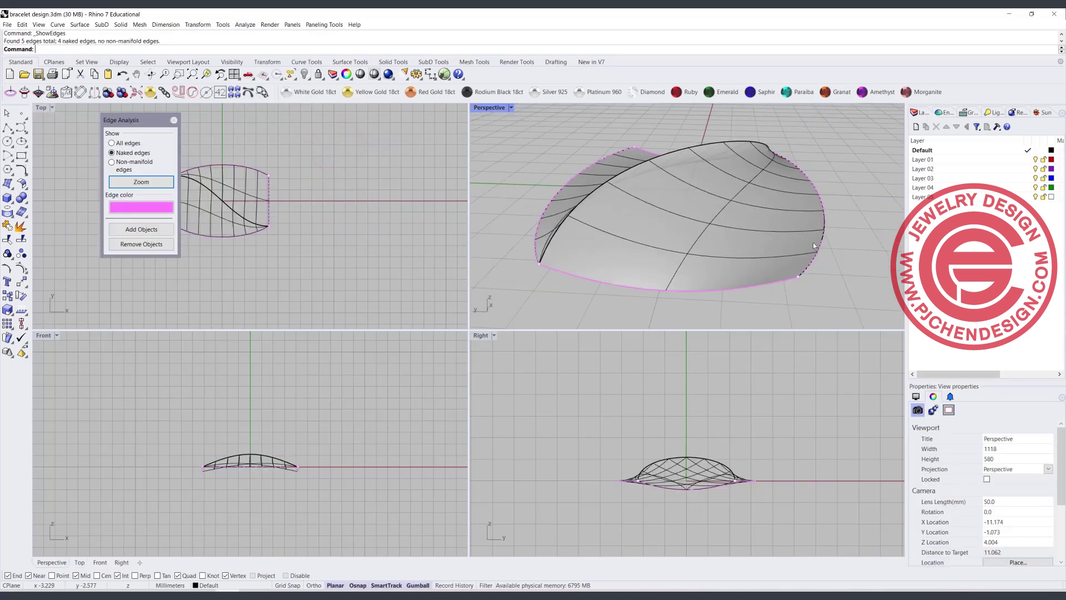
{"action": "right_click_drag", "start_coordinate": [535, 228], "coordinate": [745, 238]}
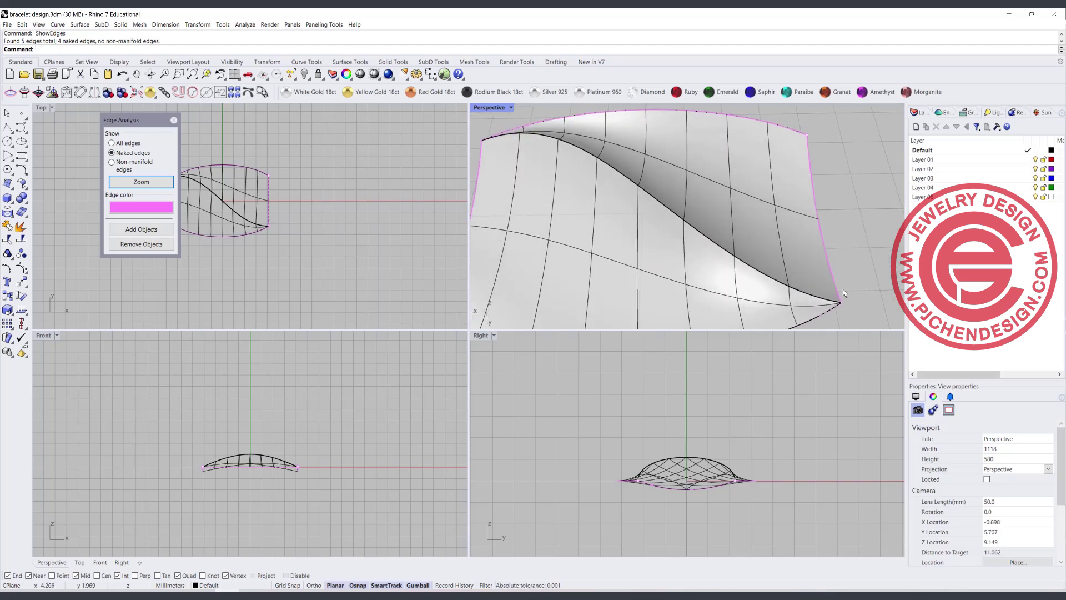
{"action": "scroll", "coordinate": [658, 226], "scroll_direction": "down", "scroll_amount": 4}
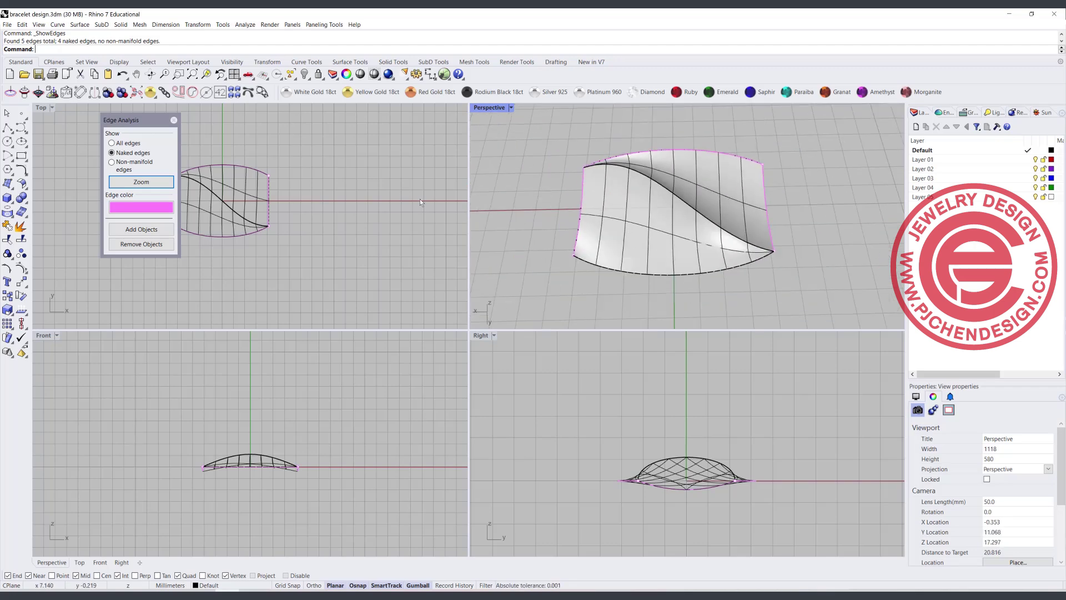
{"action": "left_click", "coordinate": [174, 120]}
{"action": "right_click_drag", "start_coordinate": [552, 245], "coordinate": [725, 253]}
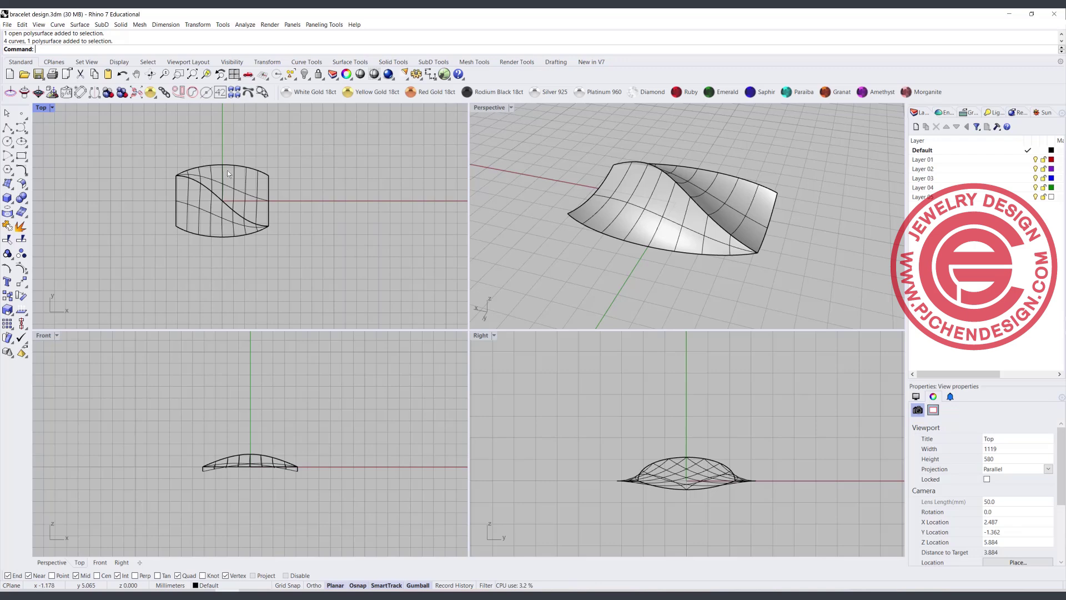
- Hide the four construction curves while keeping the joined relief polysurface visible
{"action": "scroll", "coordinate": [225, 194], "scroll_direction": "up", "scroll_amount": 2}
{"action": "scroll", "coordinate": [228, 198], "scroll_direction": "down", "scroll_amount": 2}
{"action": "scroll", "coordinate": [229, 195], "scroll_direction": "up", "scroll_amount": 1}
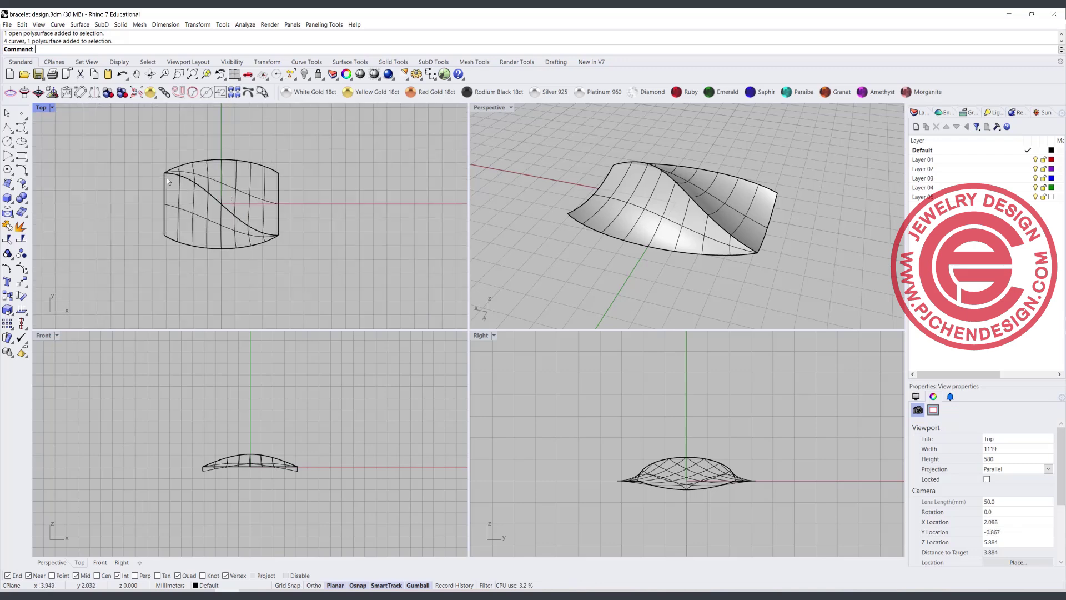
{"action": "left_click_drag", "start_coordinate": [88, 123], "coordinate": [402, 279]}
{"action": "left_click", "coordinate": [250, 187], "text": "ctrl"}
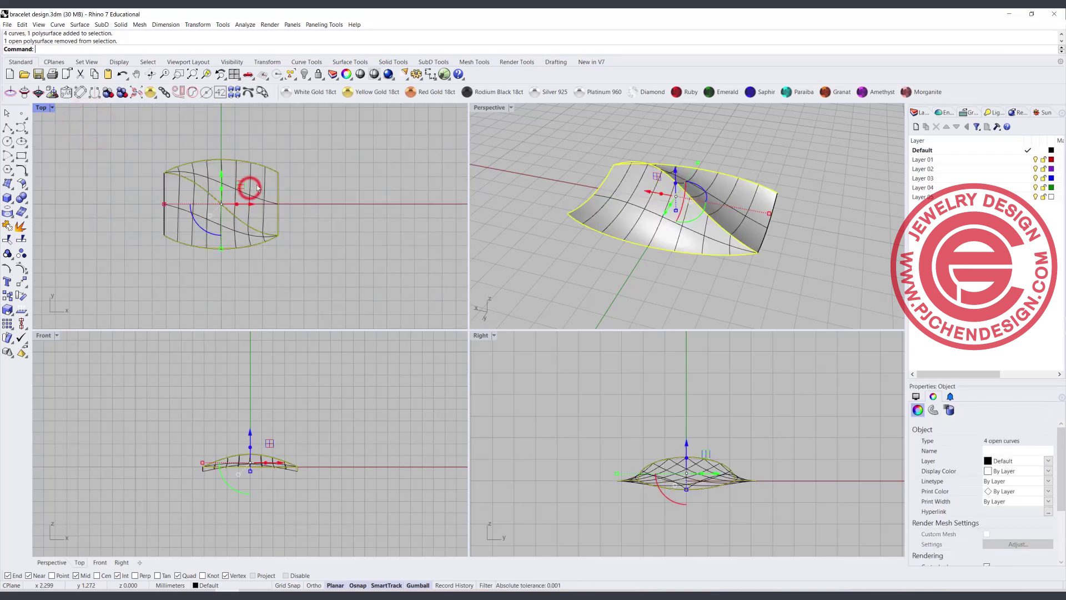
{"action": "left_click", "coordinate": [305, 74]}
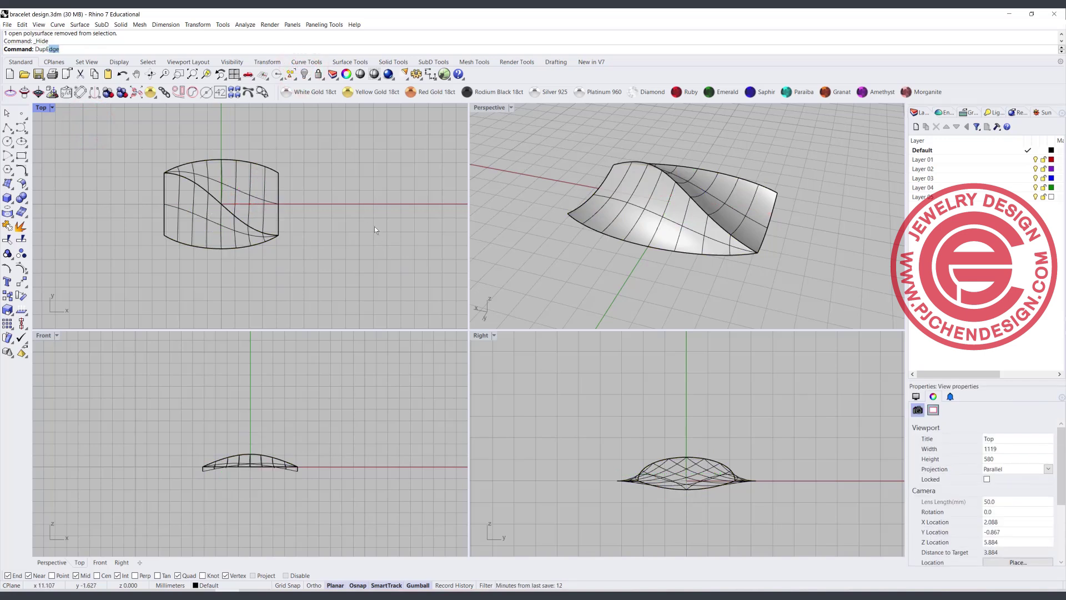
- Duplicate the four outer boundary edges of the relief polysurface as curves with DupEdge
{"action": "type", "text": "Dup"}
{"action": "key", "text": "Return"}
{"action": "left_click", "coordinate": [275, 173]}
{"action": "left_click", "coordinate": [279, 181]}
{"action": "left_click", "coordinate": [265, 243]}
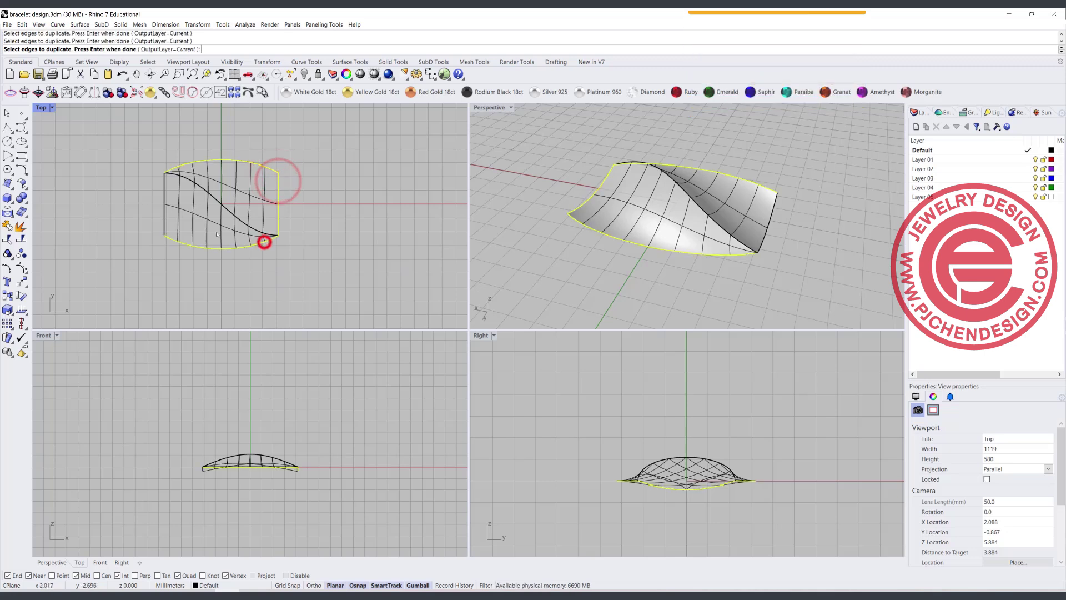
{"action": "left_click", "coordinate": [164, 209]}
{"action": "key", "text": "Return"}
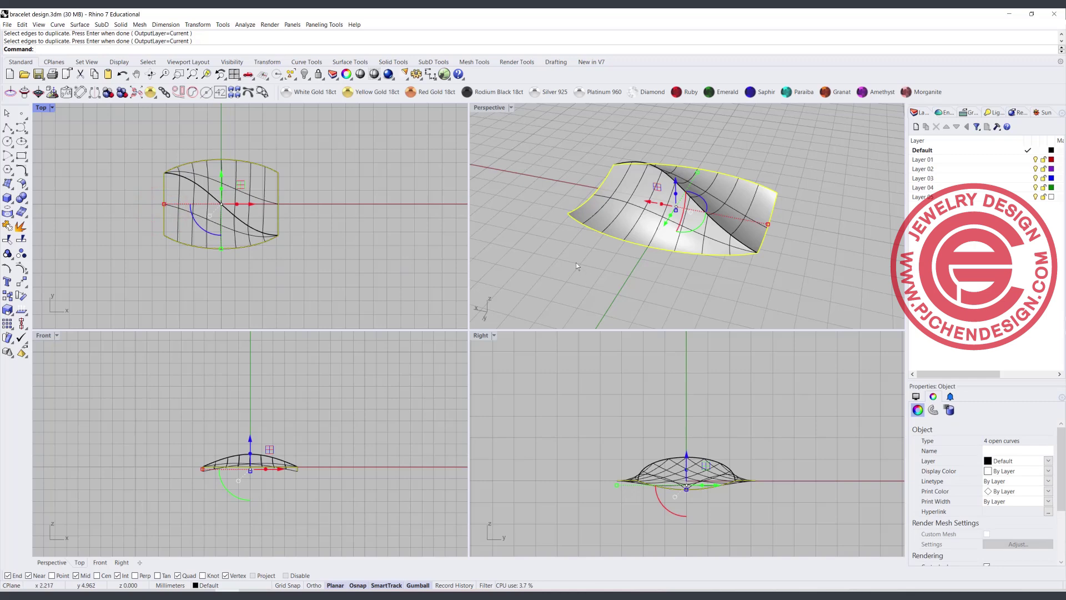
- Join the four duplicated edges into one closed curve and project it to the Top construction plane, deleting the input curve
{"action": "mouse_move", "coordinate": [575, 262]}
{"action": "right_mouse_down"}
{"action": "mouse_move", "coordinate": [645, 224]}
{"action": "mouse_move", "coordinate": [581, 244]}
{"action": "right_mouse_up"}
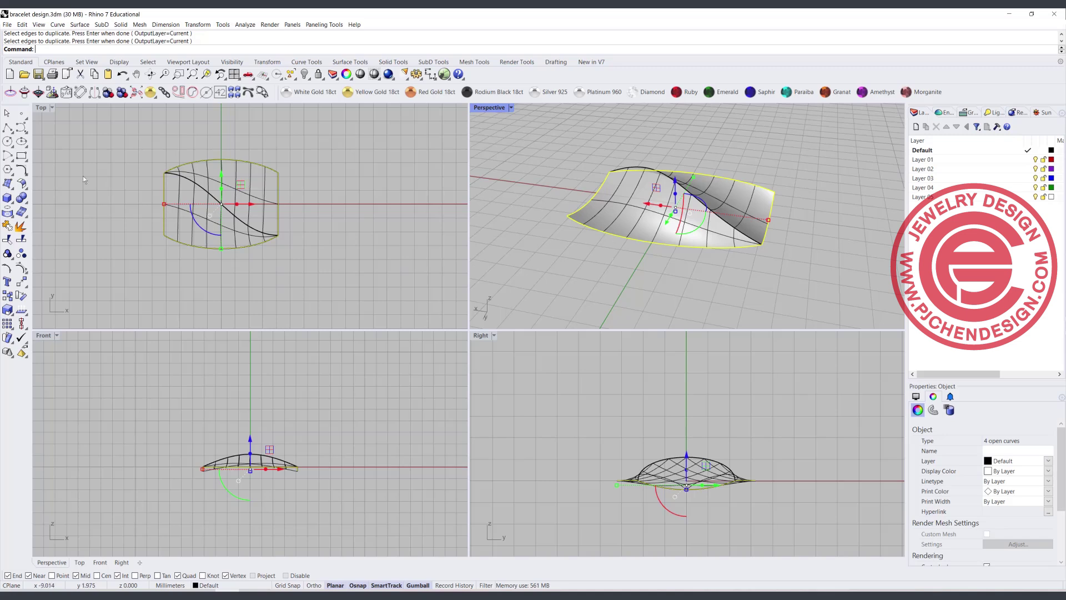
{"action": "left_click", "coordinate": [7, 225]}
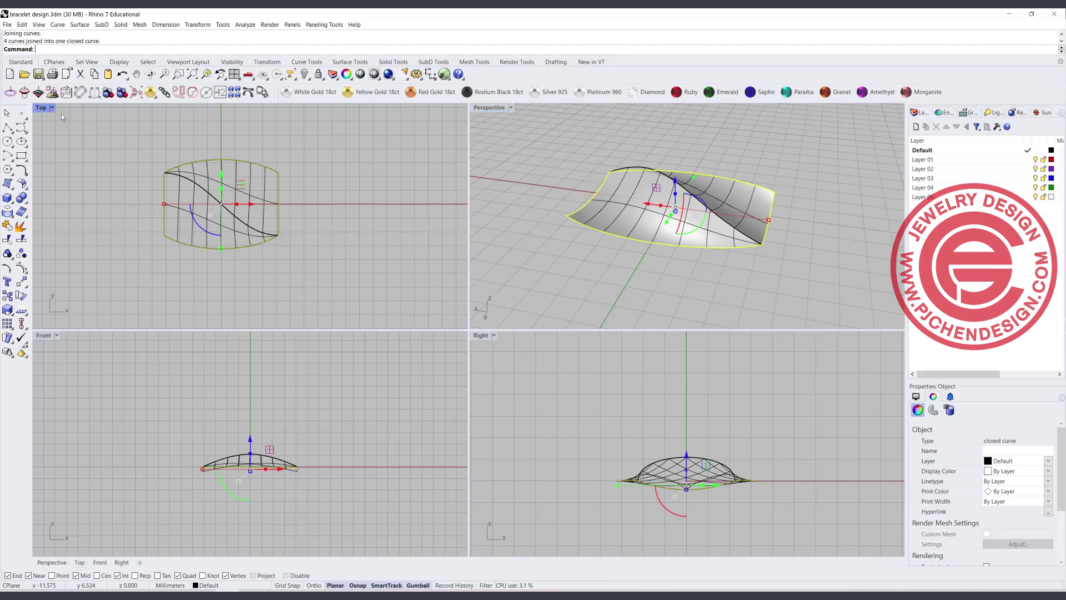
{"action": "type", "text": "Project"}
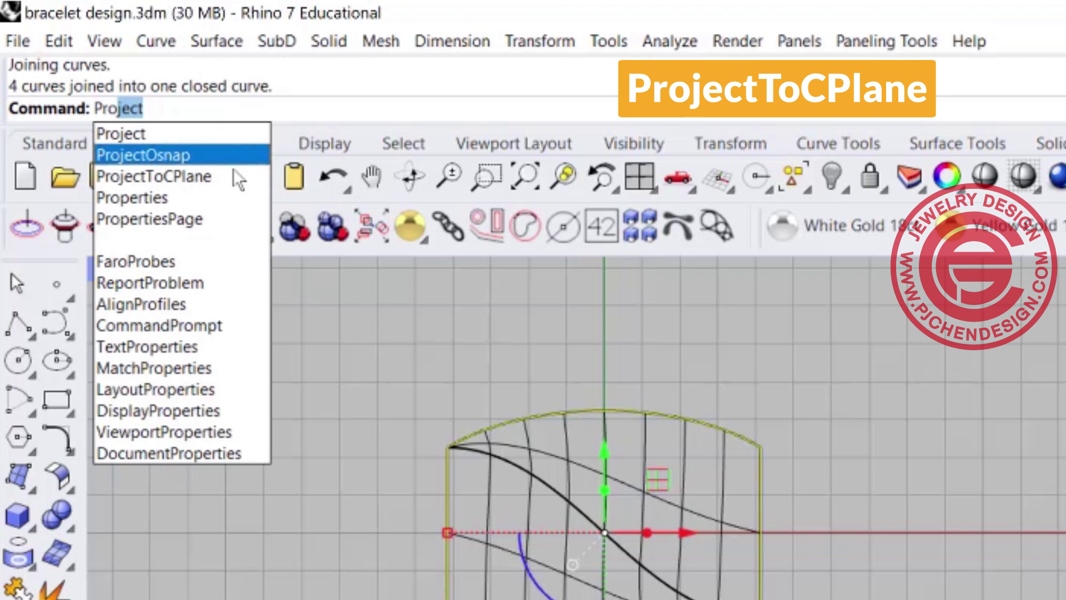
{"action": "left_click", "coordinate": [223, 179]}
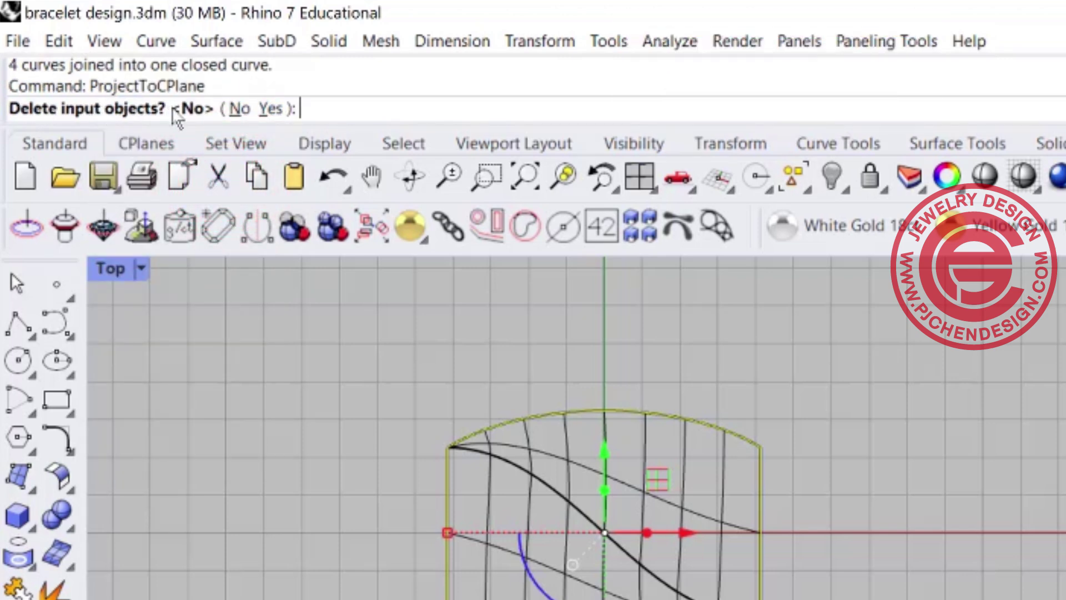
{"action": "left_click", "coordinate": [269, 109]}
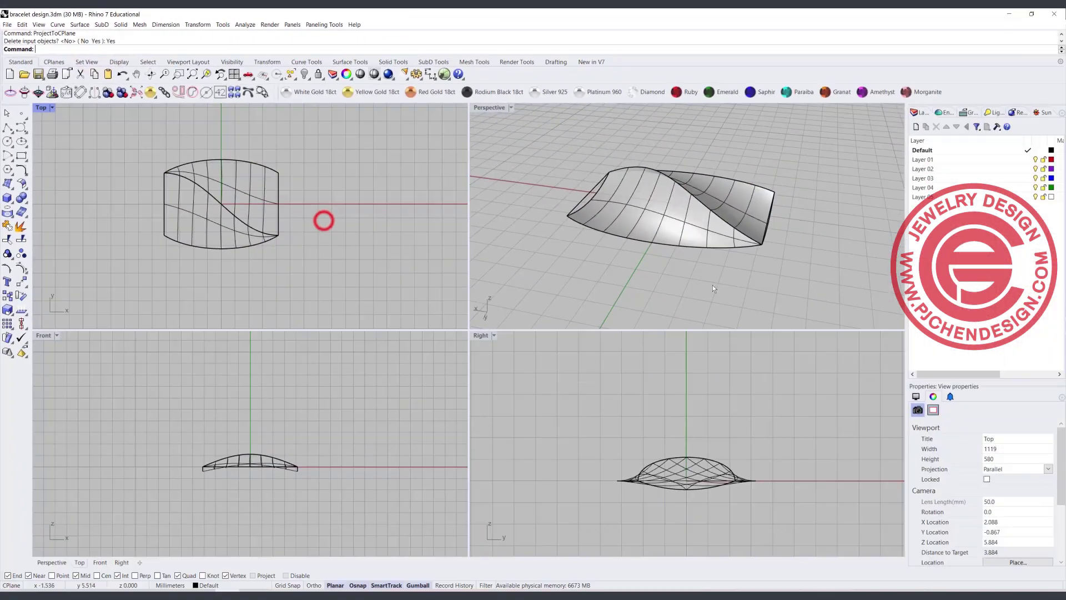
- Extrude the flattened closed curve straight down to form a vertical wall below the relief surface
{"action": "right_click_drag", "start_coordinate": [714, 288], "coordinate": [743, 224]}
{"action": "left_click", "coordinate": [743, 225]}
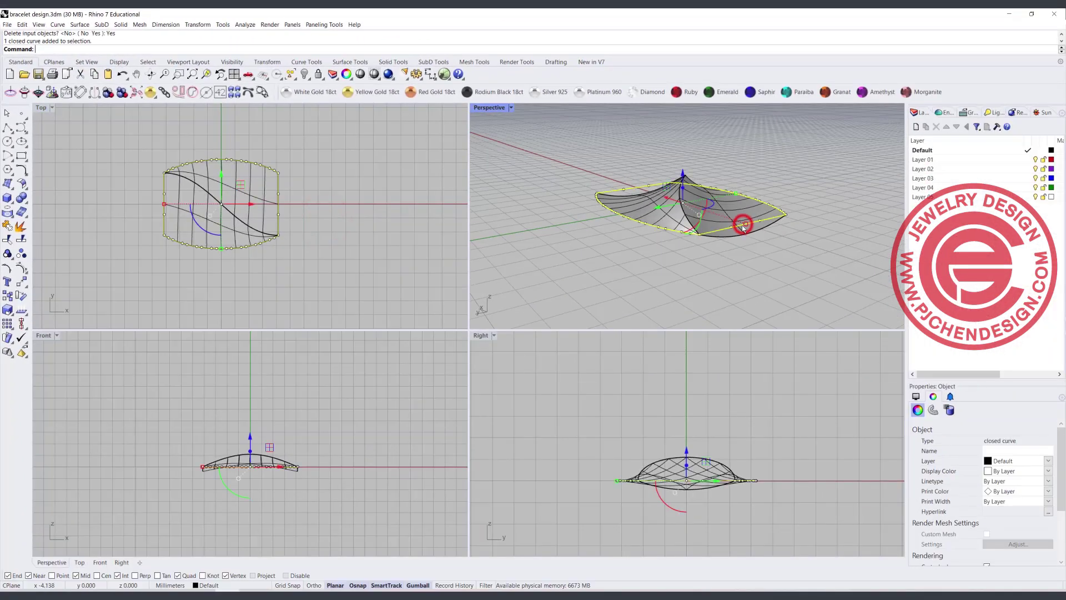
{"action": "right_click_drag", "start_coordinate": [674, 249], "coordinate": [762, 265]}
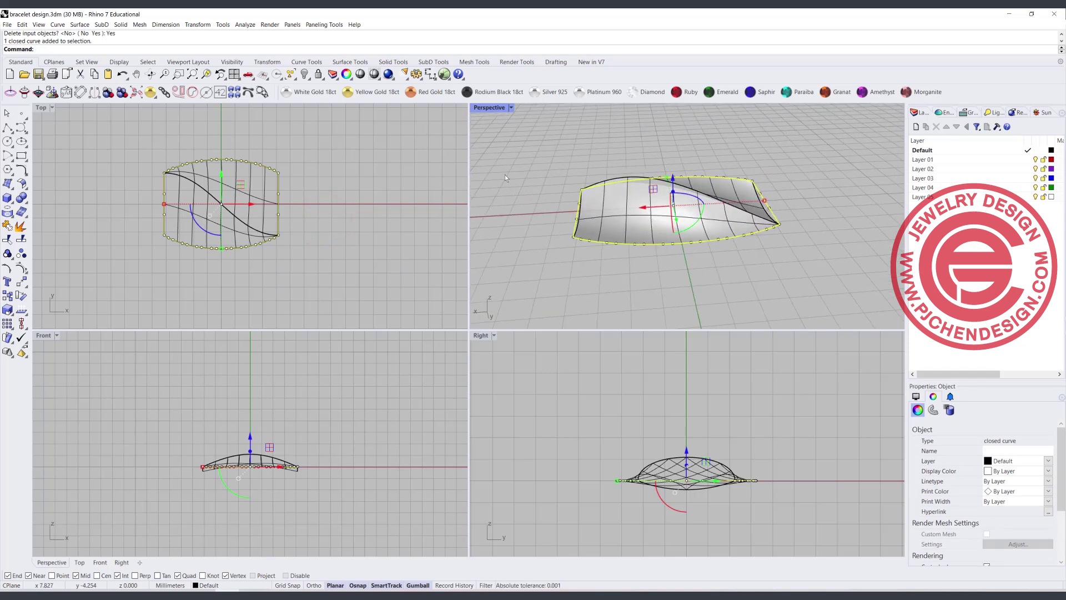
{"action": "scroll", "coordinate": [303, 225], "scroll_direction": "down", "scroll_amount": 4}
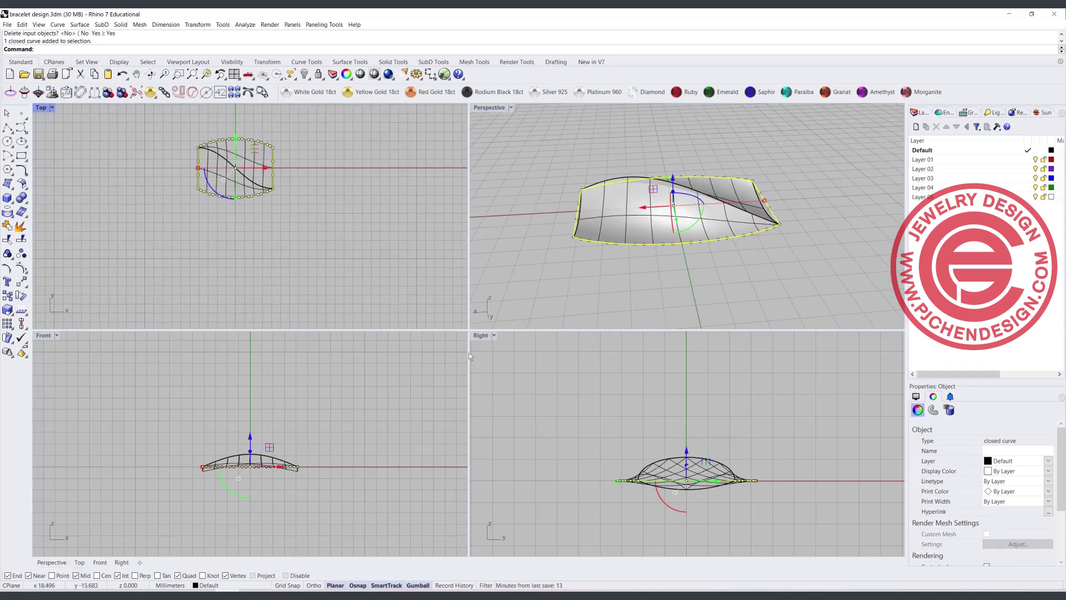
{"action": "scroll", "coordinate": [686, 468], "scroll_direction": "up", "scroll_amount": 4}
{"action": "right_click_drag", "start_coordinate": [686, 471], "coordinate": [667, 397]}
{"action": "left_click_drag", "start_coordinate": [668, 394], "coordinate": [672, 521]}
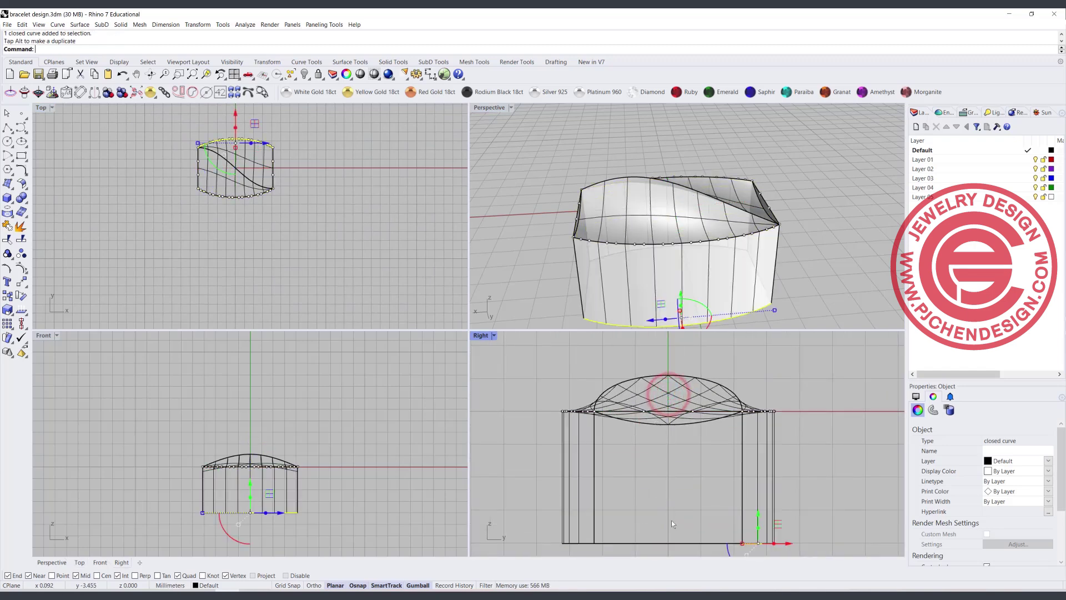
- Move the extruded wall vertically upward so that its upper rim rises above the relief surface's peak
{"action": "left_click", "coordinate": [742, 462]}
{"action": "left_click_drag", "start_coordinate": [668, 448], "coordinate": [668, 408]}
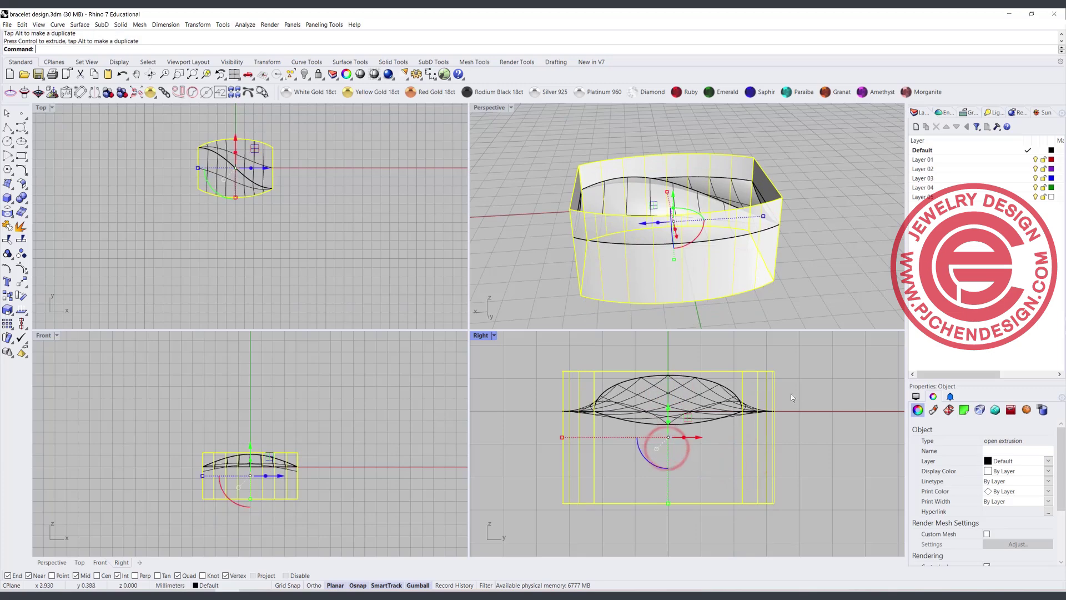
{"action": "left_click", "coordinate": [790, 396]}
- Trim away the part of the wall above the relief, using the relief polysurface as the cutting object
{"action": "right_click_drag", "start_coordinate": [733, 267], "coordinate": [701, 242]}
{"action": "scroll", "coordinate": [695, 226], "scroll_direction": "up", "scroll_amount": 4}
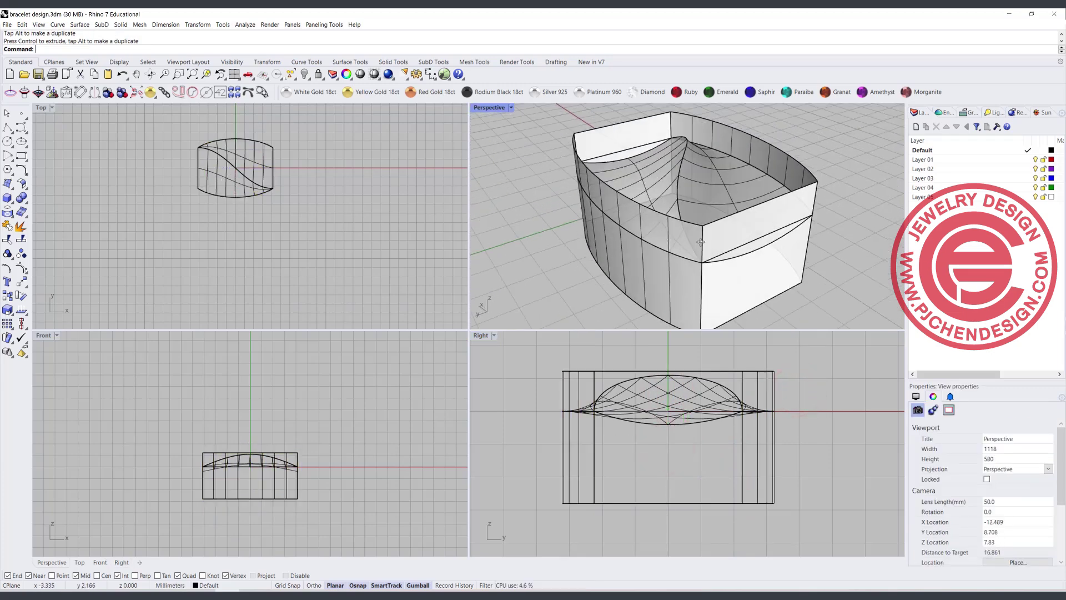
{"action": "left_click", "coordinate": [704, 192]}
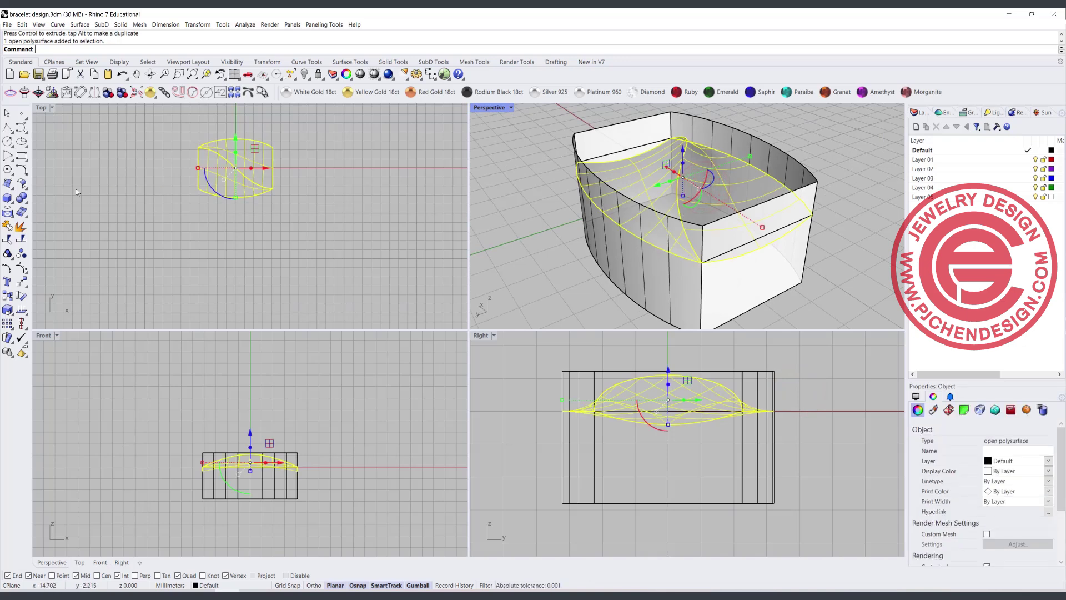
{"action": "left_click", "coordinate": [7, 239]}
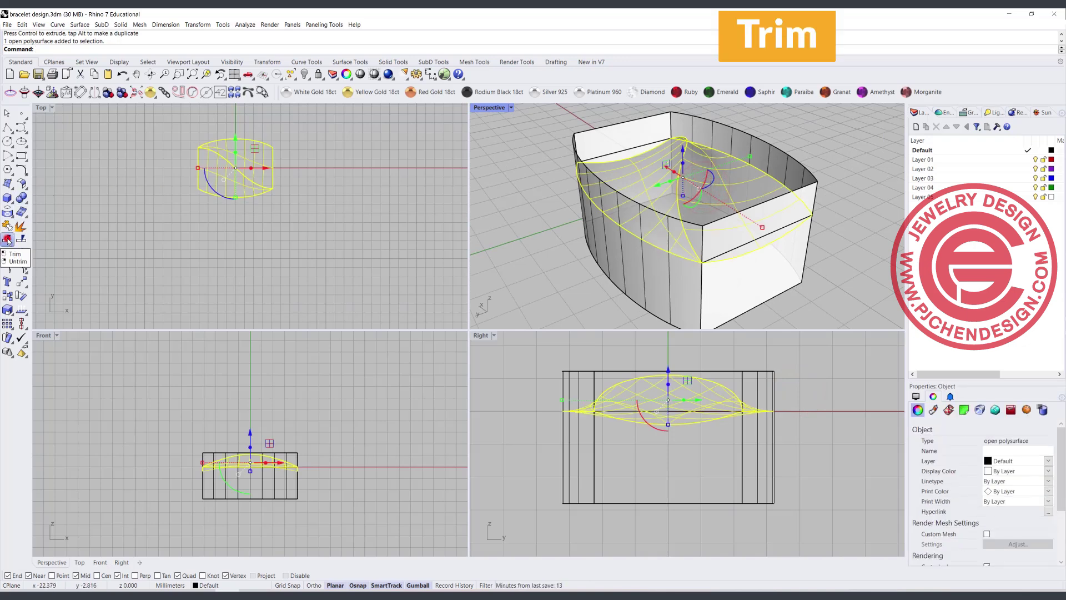
{"action": "left_click", "coordinate": [763, 150]}
{"action": "left_click", "coordinate": [445, 185]}
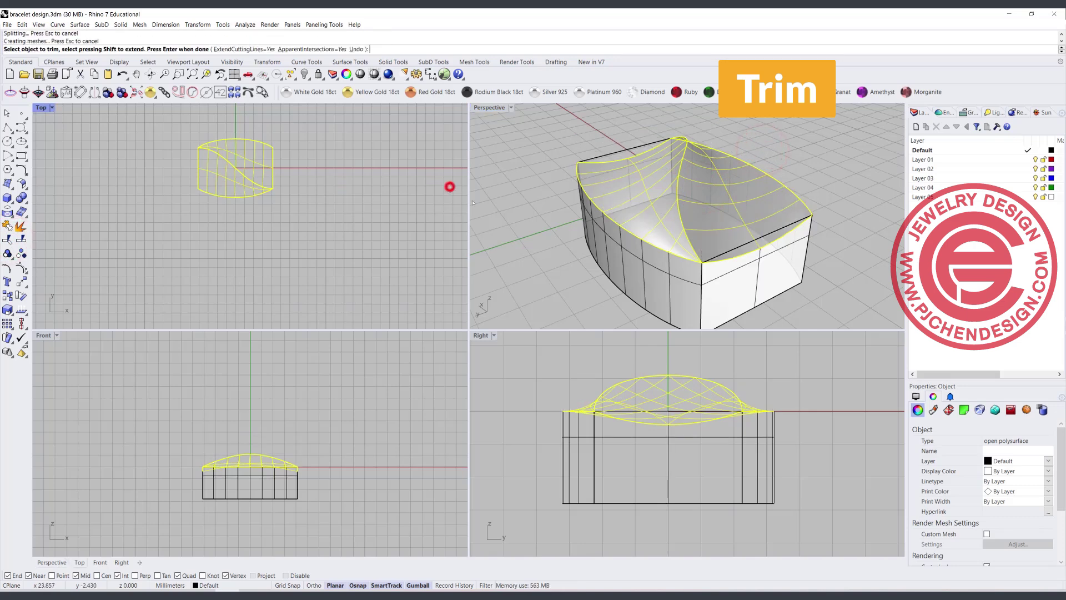
{"action": "left_click", "coordinate": [540, 217]}
{"action": "key", "text": "Return"}
- Join the relief polysurface and the trimmed wall into one open polysurface
{"action": "right_click_drag", "start_coordinate": [803, 257], "coordinate": [570, 219]}
{"action": "key", "text": "Escape"}
{"action": "left_click_drag", "start_coordinate": [830, 259], "coordinate": [529, 159]}
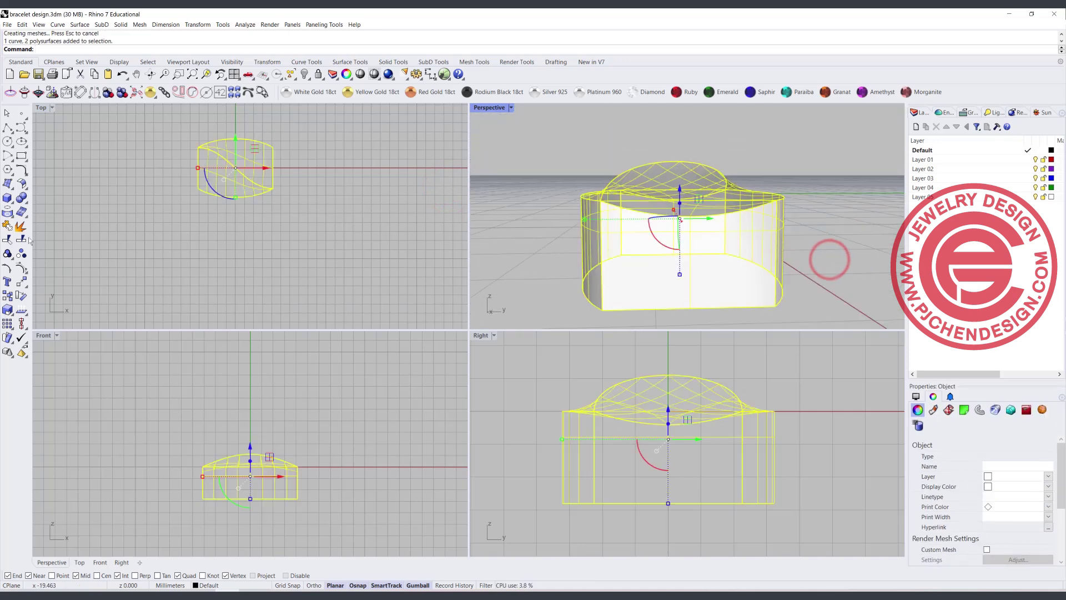
{"action": "left_click", "coordinate": [6, 225]}
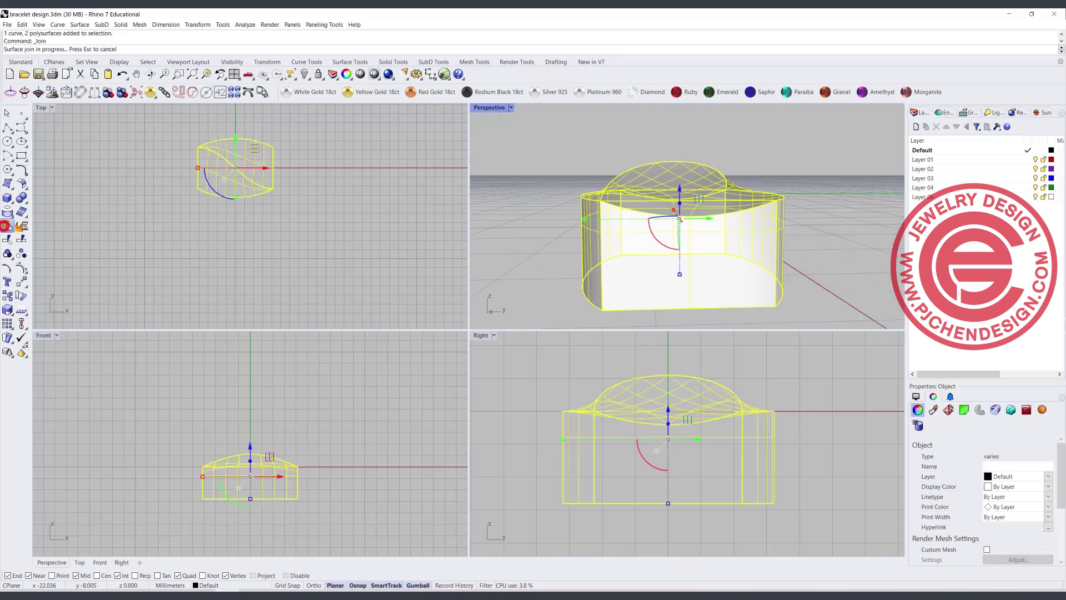
{"action": "left_click", "coordinate": [285, 230]}
- Select only the wall's bottom edges in the Front view and move them up to about half the wall height
{"action": "scroll", "coordinate": [622, 236], "scroll_direction": "up", "scroll_amount": 5}
{"action": "right_click_drag", "start_coordinate": [623, 240], "coordinate": [717, 252]}
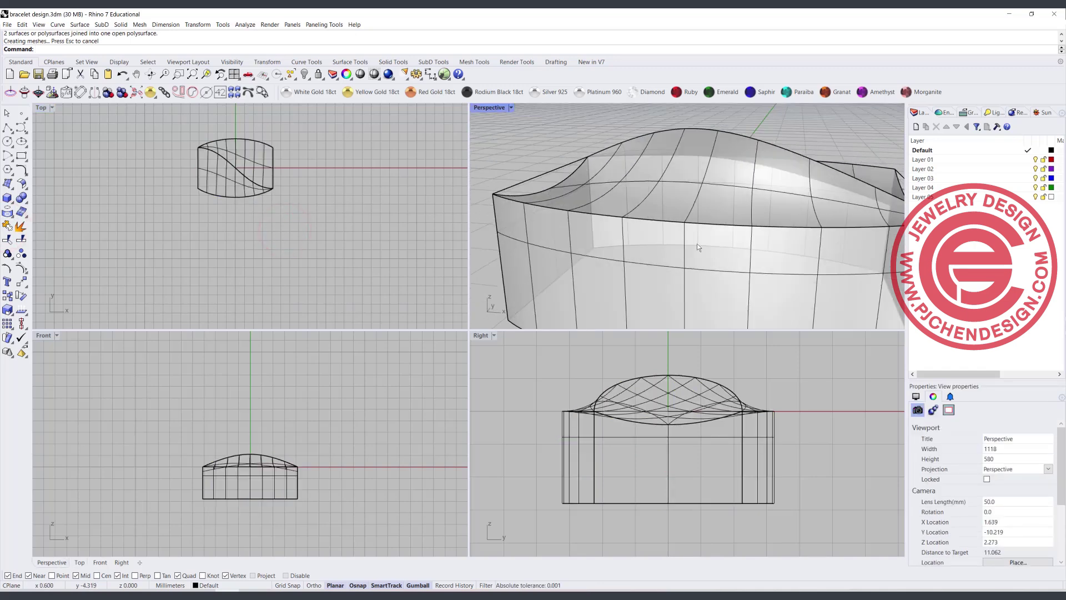
{"action": "scroll", "coordinate": [581, 191], "scroll_direction": "down", "scroll_amount": 4}
{"action": "right_click_drag", "start_coordinate": [611, 214], "coordinate": [644, 199]}
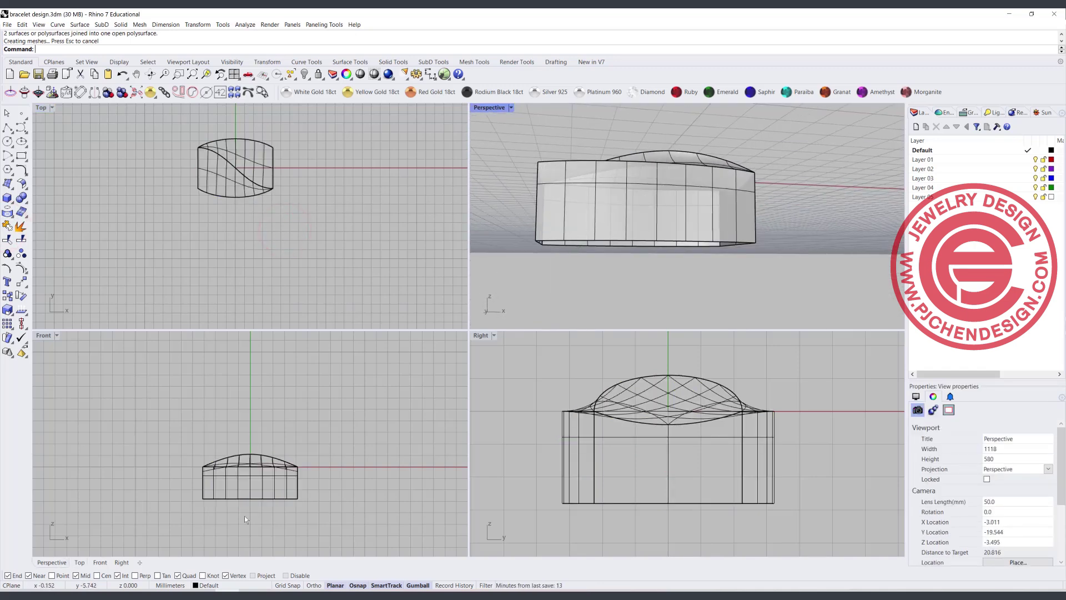
{"action": "scroll", "coordinate": [245, 515], "scroll_direction": "up", "scroll_amount": 4}
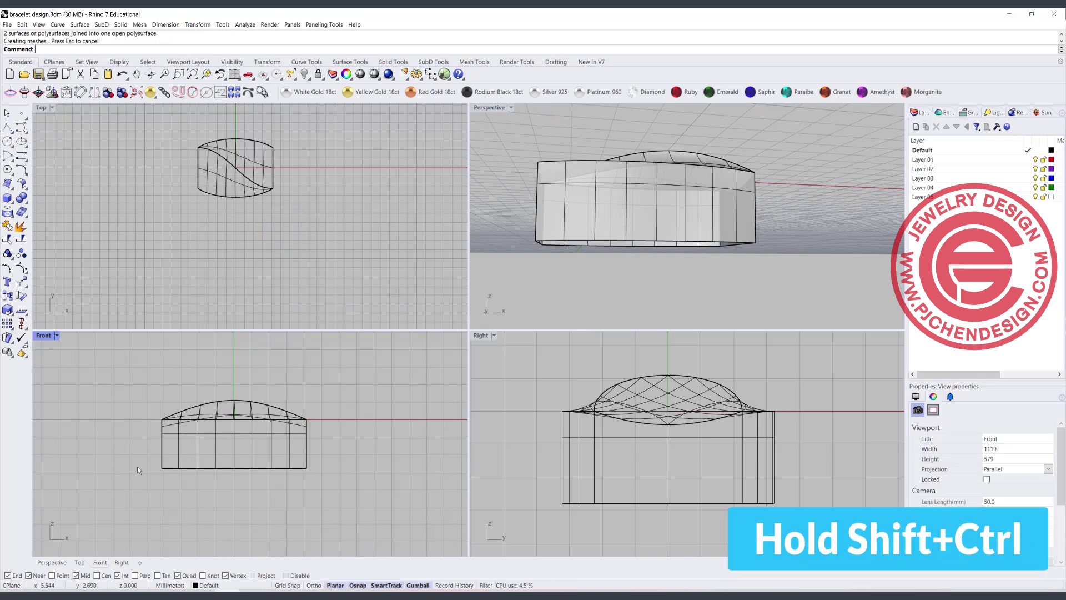
{"action": "left_click_drag", "start_coordinate": [131, 463], "coordinate": [313, 491], "text": "ctrl+shift"}
{"action": "left_click_drag", "start_coordinate": [234, 439], "coordinate": [243, 414]}
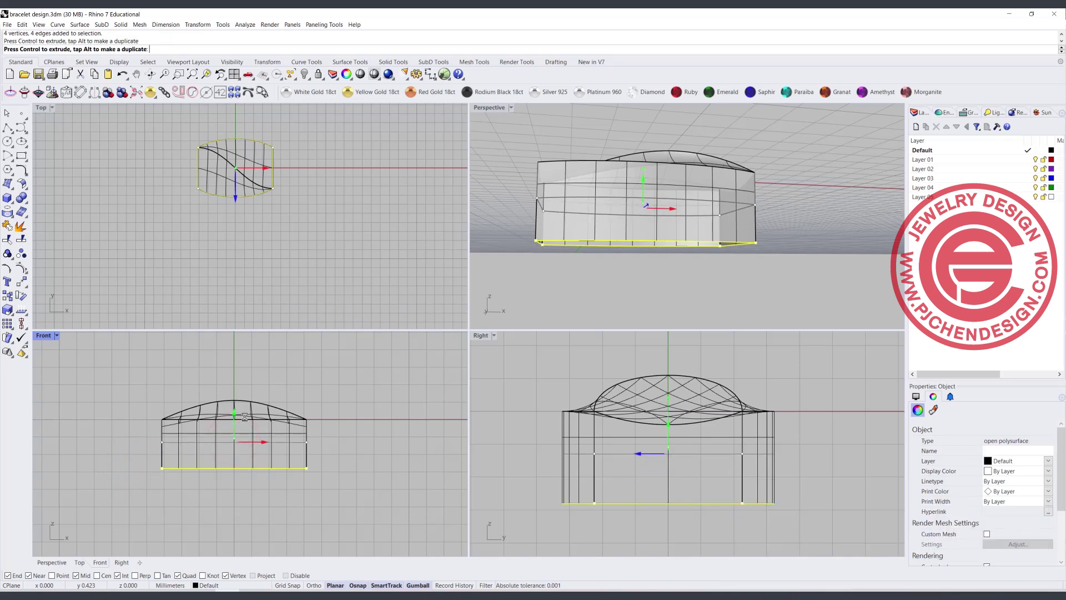
{"action": "left_click", "coordinate": [328, 475]}
- Close the underside with a Surface from Planar Curves built from the wall's bottom edges
{"action": "right_click_drag", "start_coordinate": [736, 201], "coordinate": [681, 237]}
{"action": "left_click", "coordinate": [681, 237]}
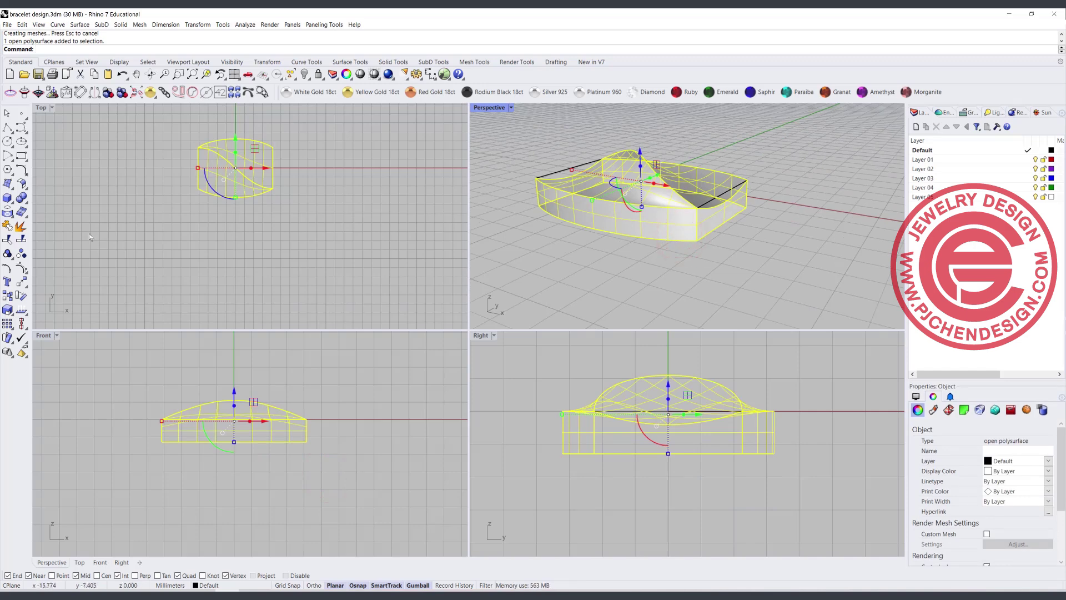
{"action": "left_click", "coordinate": [14, 187]}
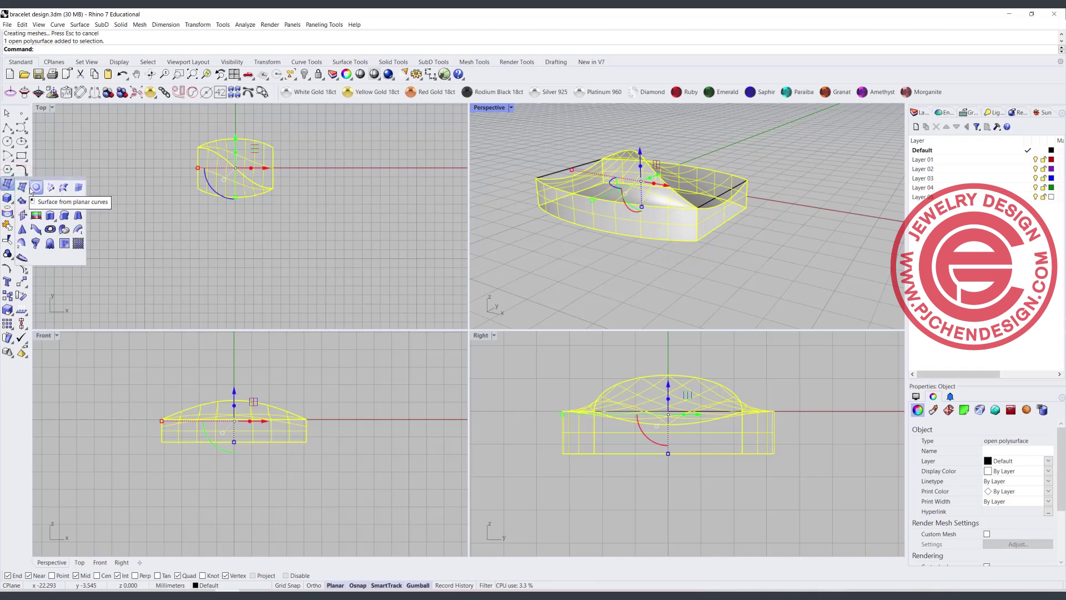
{"action": "left_click", "coordinate": [32, 189]}
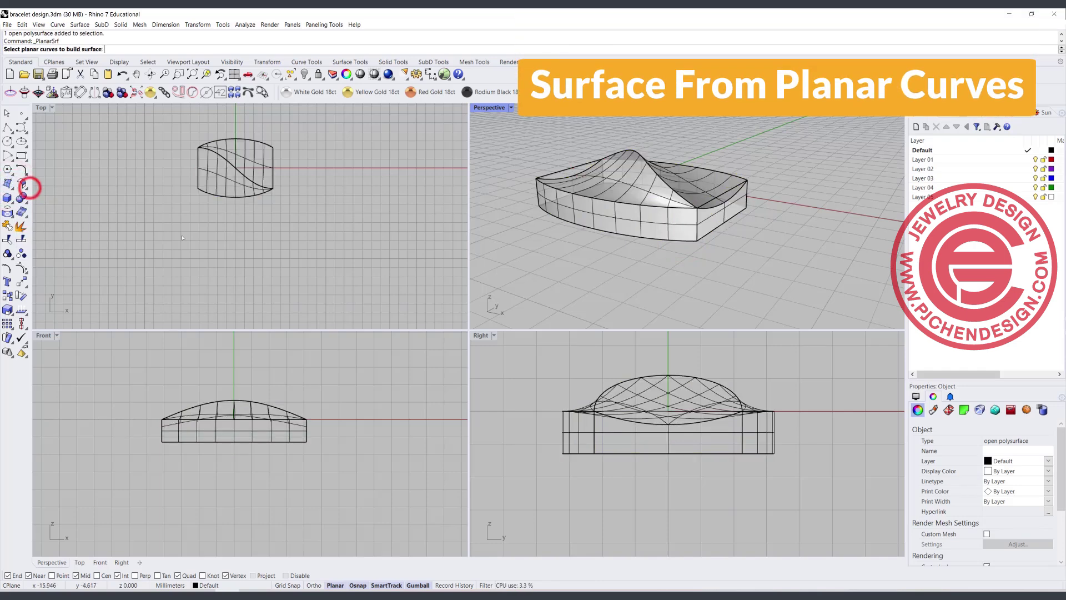
{"action": "right_click", "coordinate": [132, 437]}
{"action": "right_click_drag", "start_coordinate": [663, 301], "coordinate": [619, 246]}
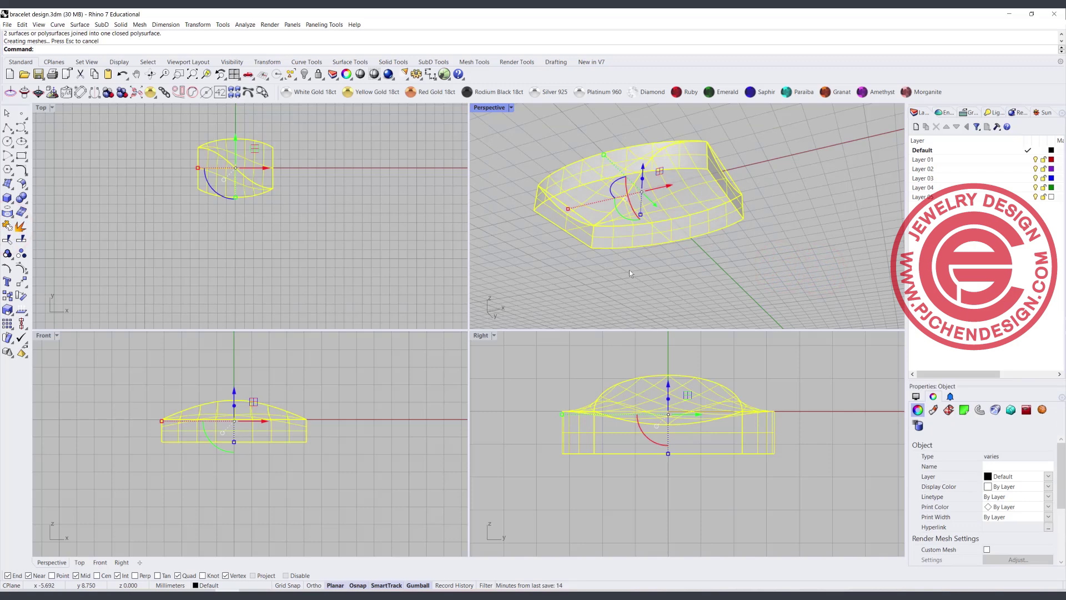
- Join the planar base to the relief body and Shell the closed solid at 0.5 thickness with the flat bottom face removed
{"action": "left_click", "coordinate": [629, 270]}
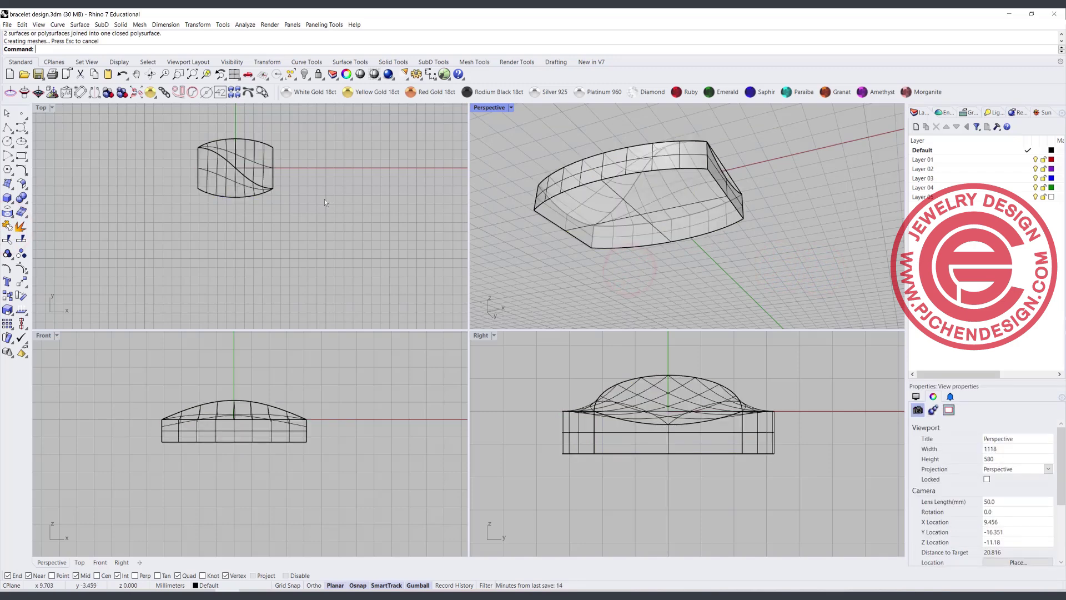
{"action": "type", "text": "Shell"}
{"action": "key", "text": "Return"}
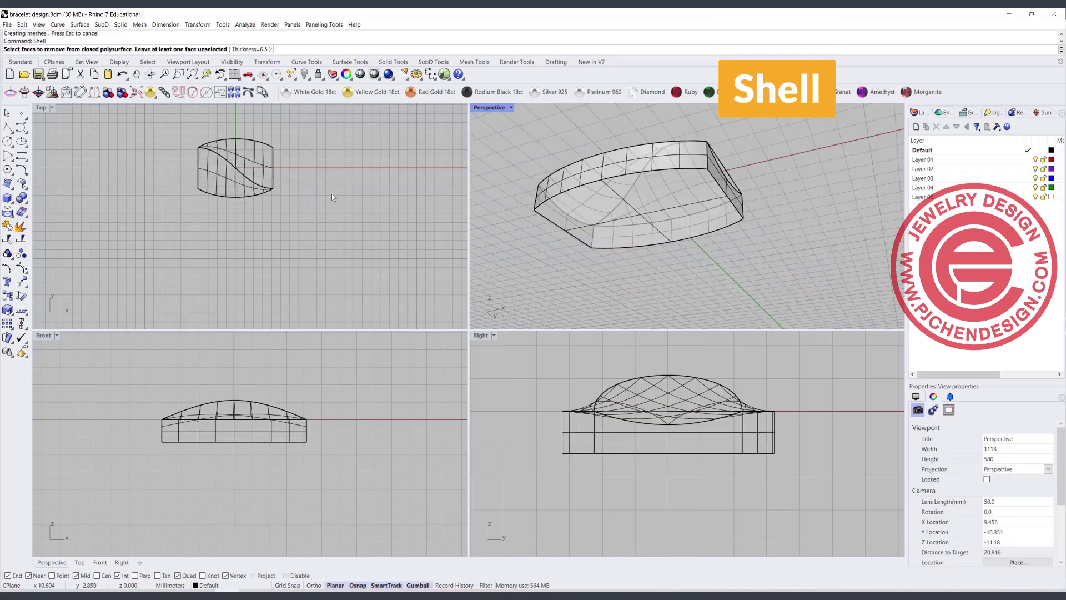
{"action": "scroll", "coordinate": [687, 199], "scroll_direction": "up", "scroll_amount": 2}
{"action": "left_click", "coordinate": [711, 201]}
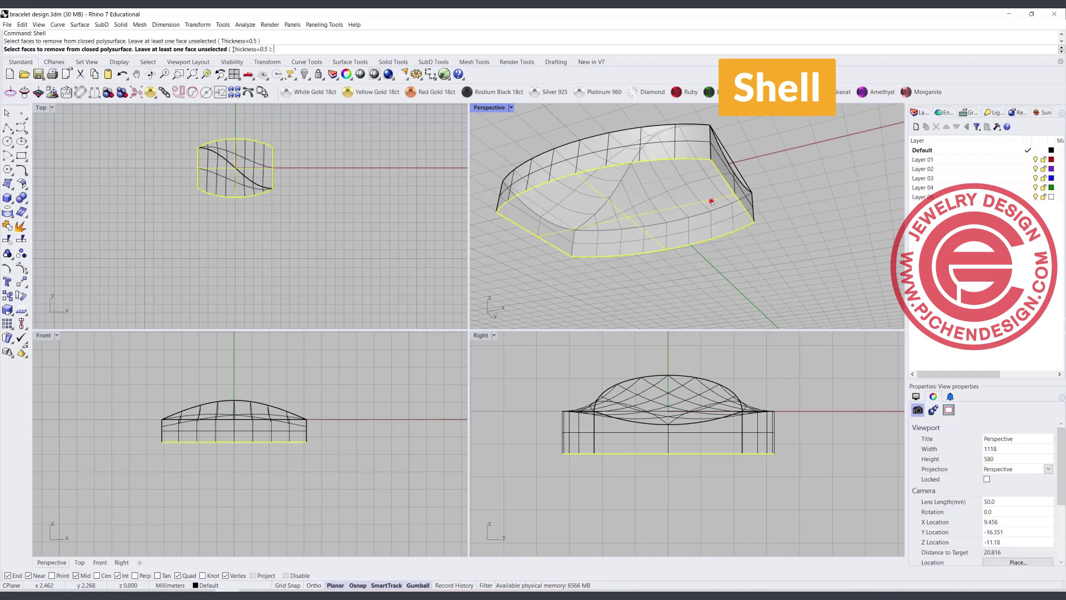
{"action": "key", "text": "Return"}
{"action": "right_click_drag", "start_coordinate": [709, 244], "coordinate": [664, 227]}
{"action": "scroll", "coordinate": [642, 256], "scroll_direction": "up", "scroll_amount": 6}
{"action": "scroll", "coordinate": [565, 207], "scroll_direction": "down", "scroll_amount": 12}
{"action": "scroll", "coordinate": [666, 229], "scroll_direction": "up", "scroll_amount": 4}
{"action": "scroll", "coordinate": [644, 220], "scroll_direction": "up", "scroll_amount": 3}
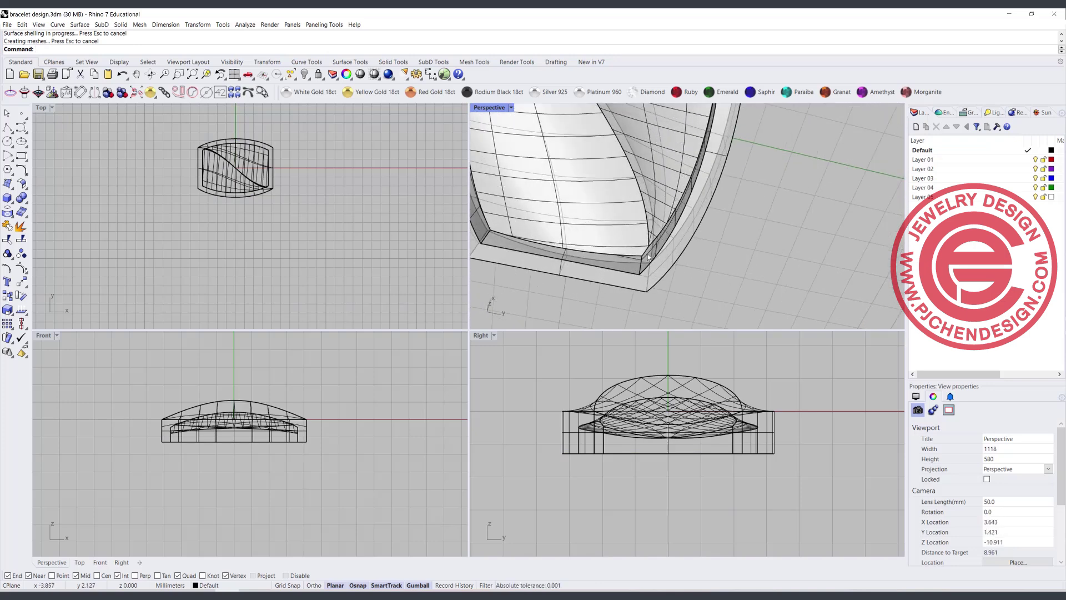
- Check the shelled solid for naked edges with Show Edges, inspect it around its sides, and close the edge analysis
{"action": "left_click", "coordinate": [615, 203]}
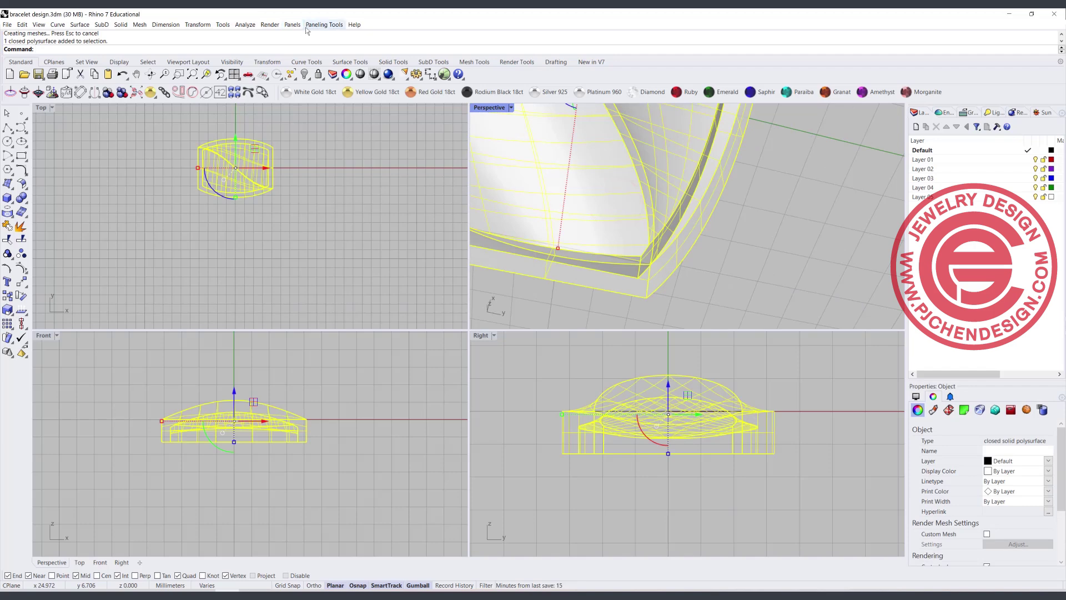
{"action": "left_click", "coordinate": [240, 26]}
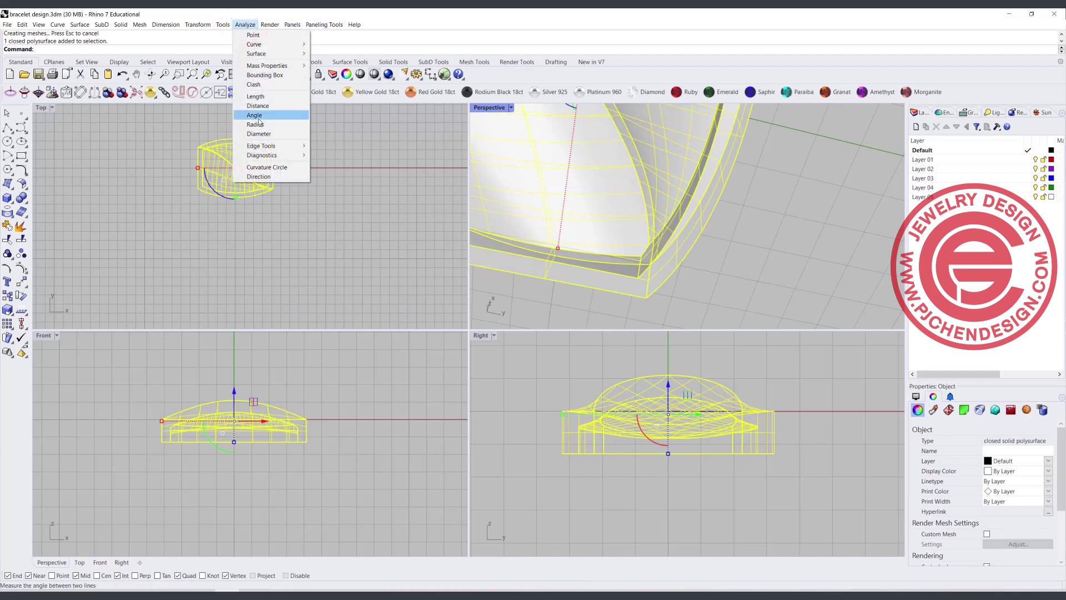
{"action": "mouse_move", "coordinate": [278, 146]}
{"action": "left_click", "coordinate": [340, 145]}
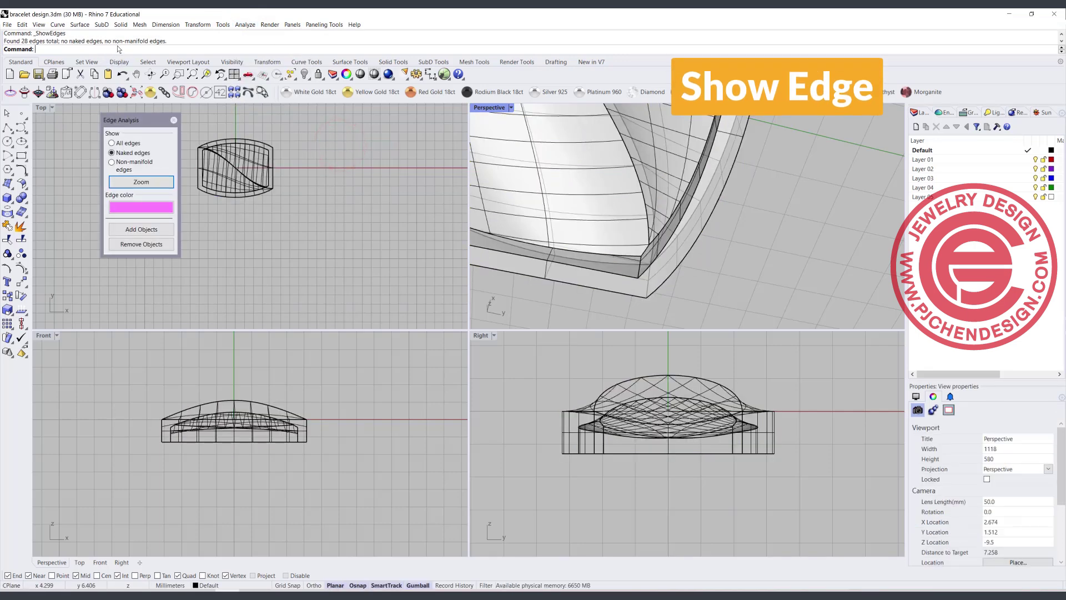
{"action": "left_click", "coordinate": [364, 202]}
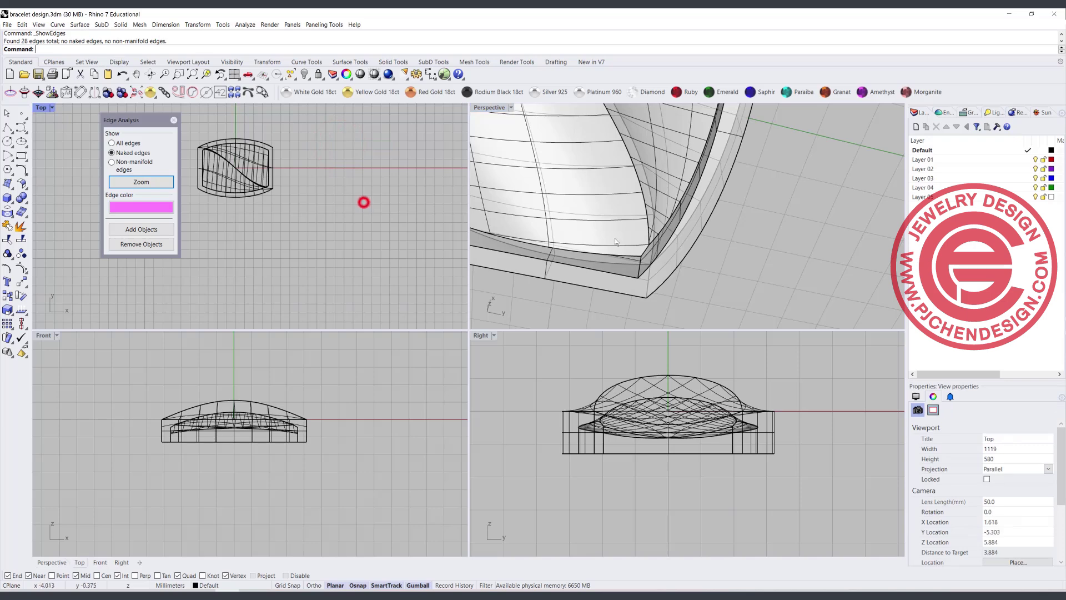
{"action": "scroll", "coordinate": [640, 211], "scroll_direction": "down", "scroll_amount": 6}
{"action": "right_click_drag", "start_coordinate": [642, 186], "coordinate": [650, 225]}
{"action": "scroll", "coordinate": [588, 183], "scroll_direction": "down", "scroll_amount": 4}
{"action": "right_click_drag", "start_coordinate": [574, 201], "coordinate": [665, 205]}
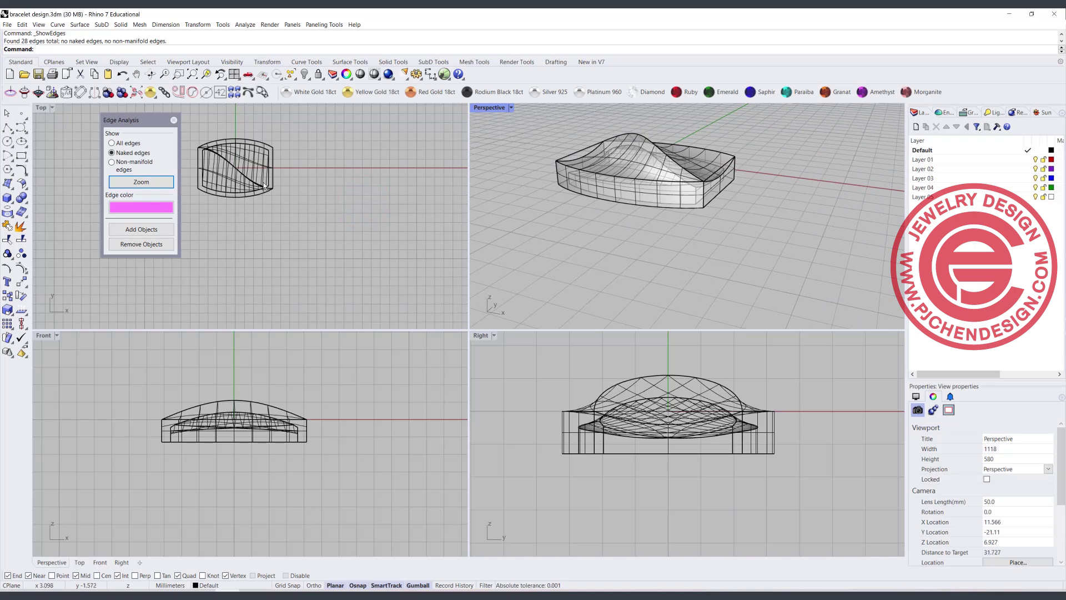
{"action": "left_click", "coordinate": [174, 121]}
- Set the Perspective view to Rendered display and examine the relief surface of the shelled piece
{"action": "right_click_drag", "start_coordinate": [590, 195], "coordinate": [622, 240]}
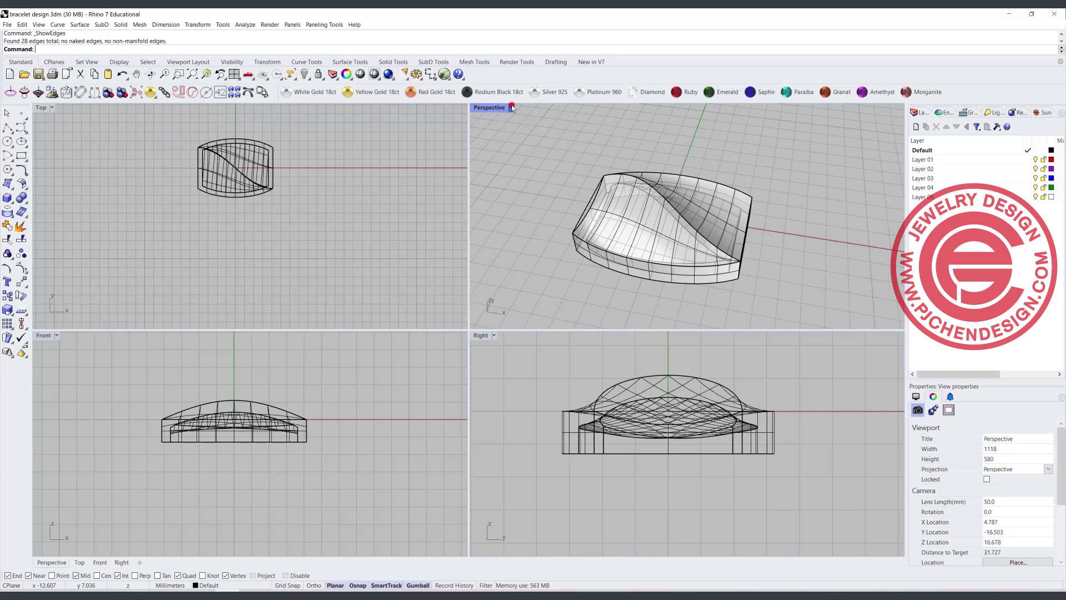
{"action": "left_click", "coordinate": [511, 107]}
{"action": "left_click", "coordinate": [512, 165]}
{"action": "right_click_drag", "start_coordinate": [575, 201], "coordinate": [671, 158]}
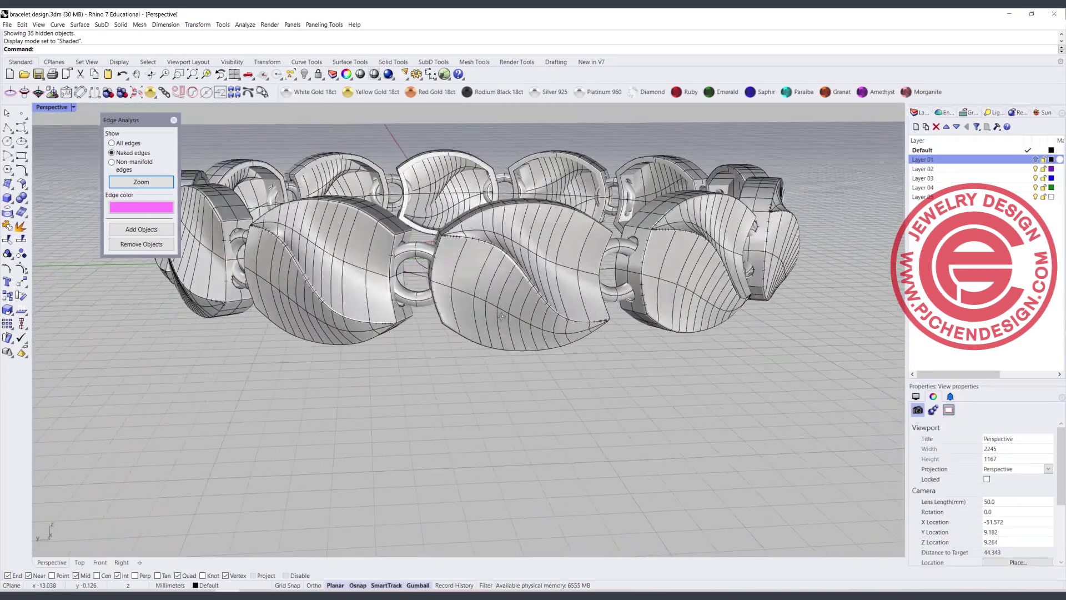
- Examine the finished bracelet's linked S-ridge pieces from outside and inside, and select the open profile curve at one end of the construction outline
{"action": "right_click_drag", "start_coordinate": [502, 316], "coordinate": [491, 310]}
{"action": "scroll", "coordinate": [404, 232], "scroll_direction": "up", "scroll_amount": 4}
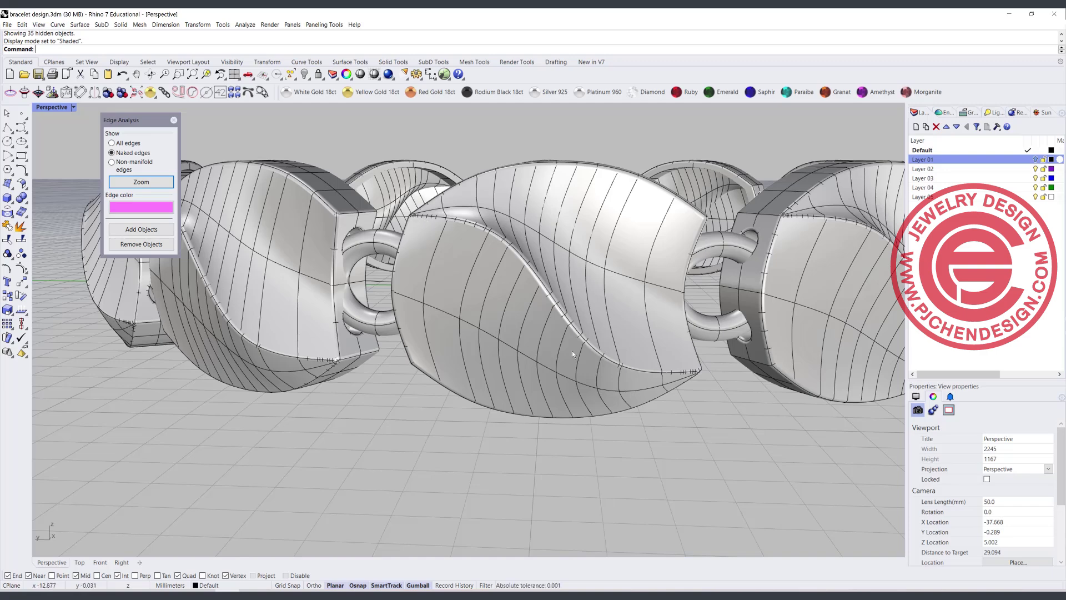
{"action": "right_click_drag", "start_coordinate": [636, 367], "coordinate": [380, 291]}
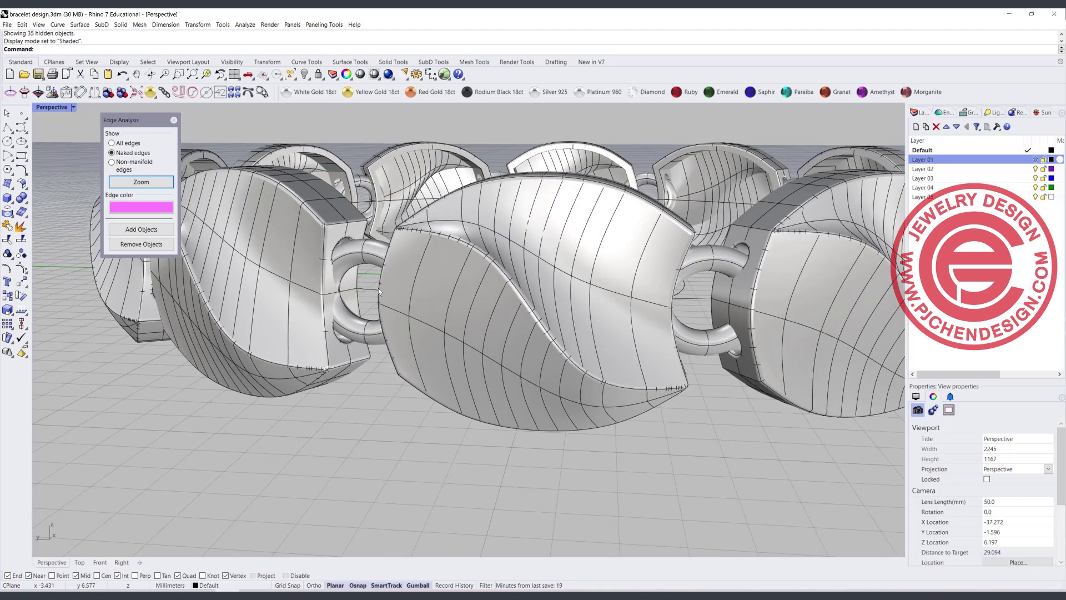
{"action": "scroll", "coordinate": [469, 329], "scroll_direction": "down", "scroll_amount": 5}
{"action": "right_click_drag", "start_coordinate": [469, 329], "coordinate": [549, 341]}
{"action": "scroll", "coordinate": [550, 342], "scroll_direction": "up", "scroll_amount": 4}
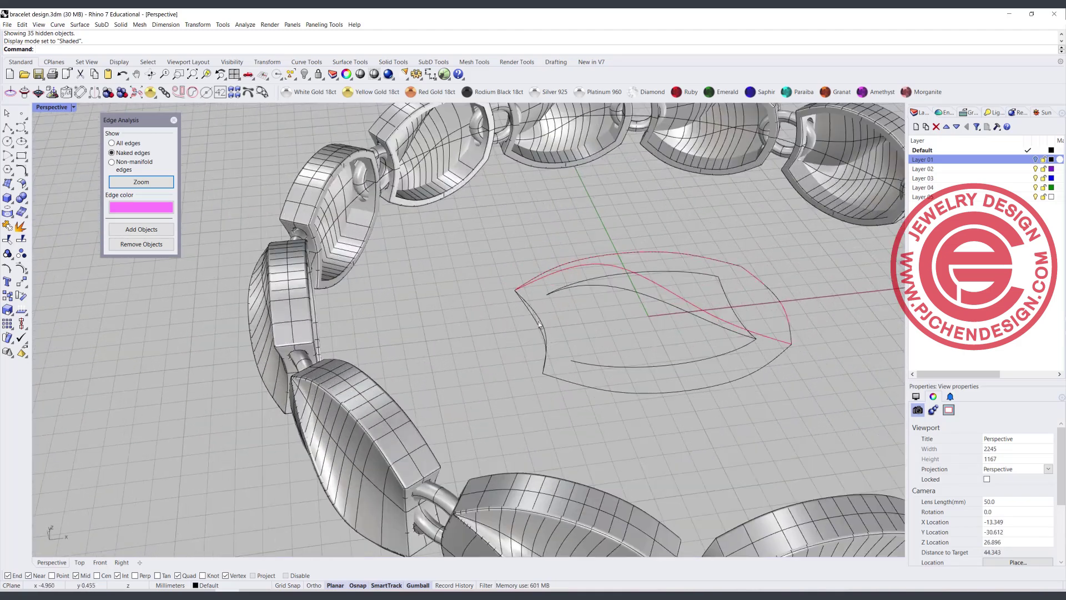
{"action": "left_click", "coordinate": [539, 325]}
{"action": "left_click", "coordinate": [534, 323]}
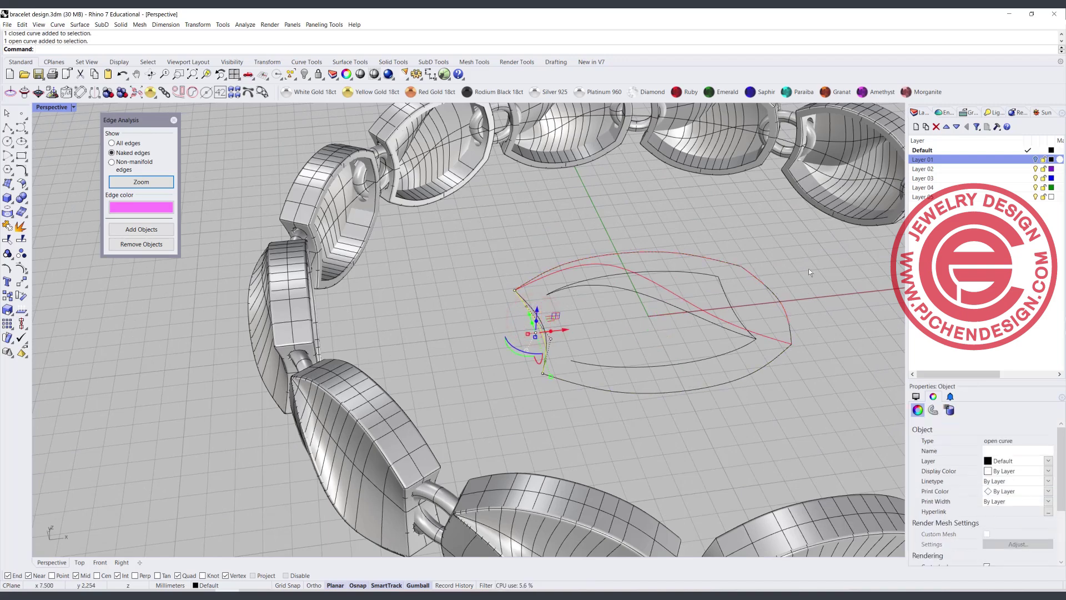
{"action": "scroll", "coordinate": [415, 300], "scroll_direction": "down", "scroll_amount": 5}
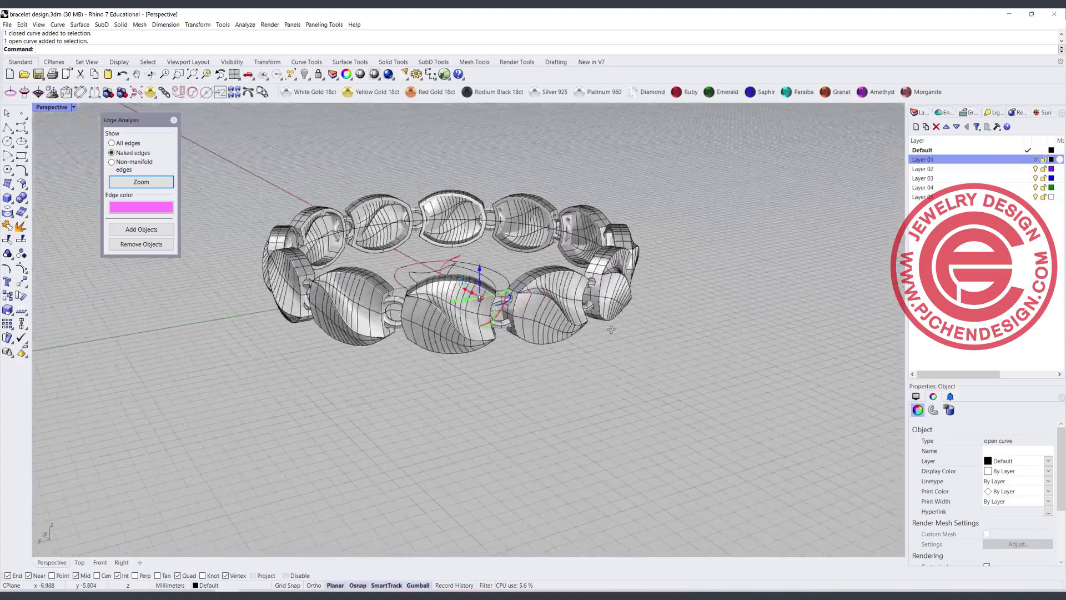